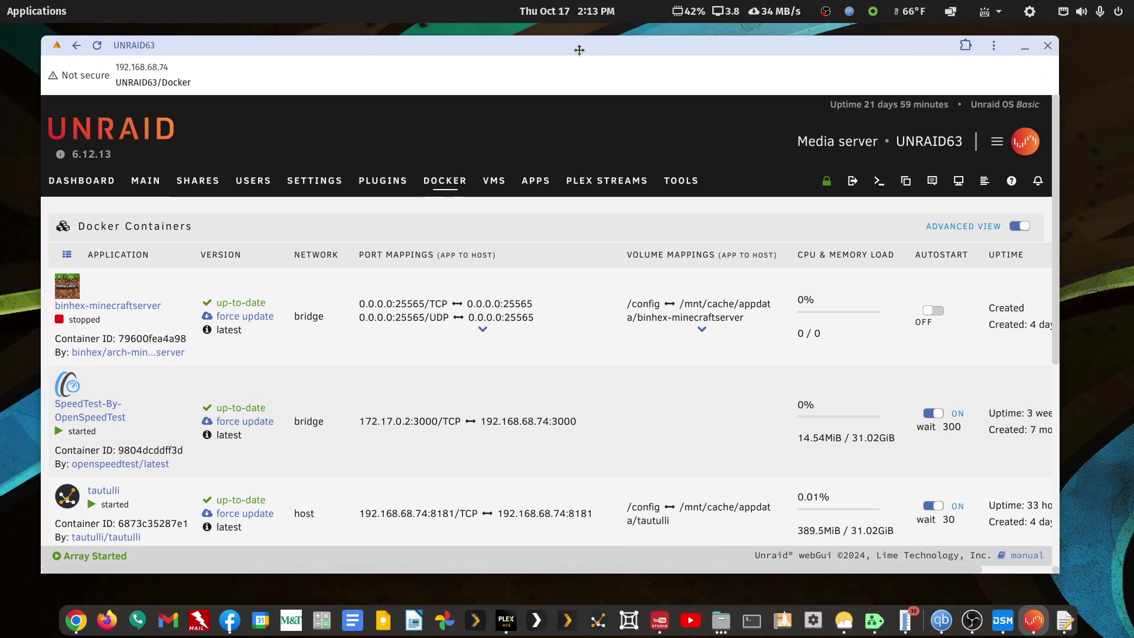
# Bring up the action menu of the running FileBot container (ports 7813/7913) in the Docker list
pyautogui.moveTo(557, 33); pyautogui.dragTo(581, 45)
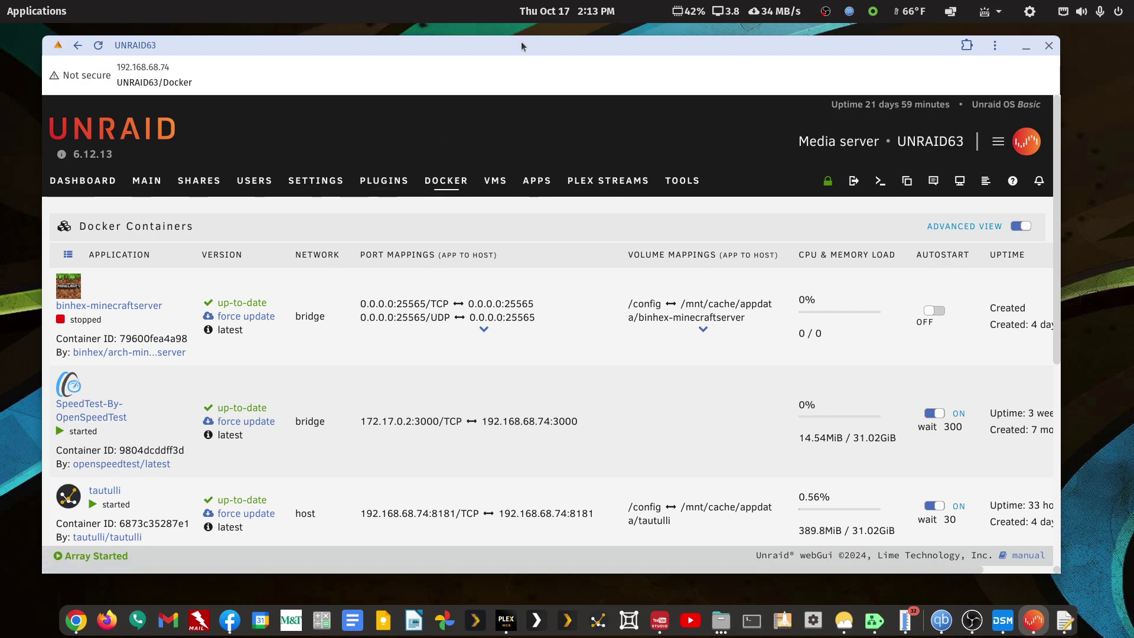
pyautogui.moveTo(521, 46); pyautogui.dragTo(523, 46)
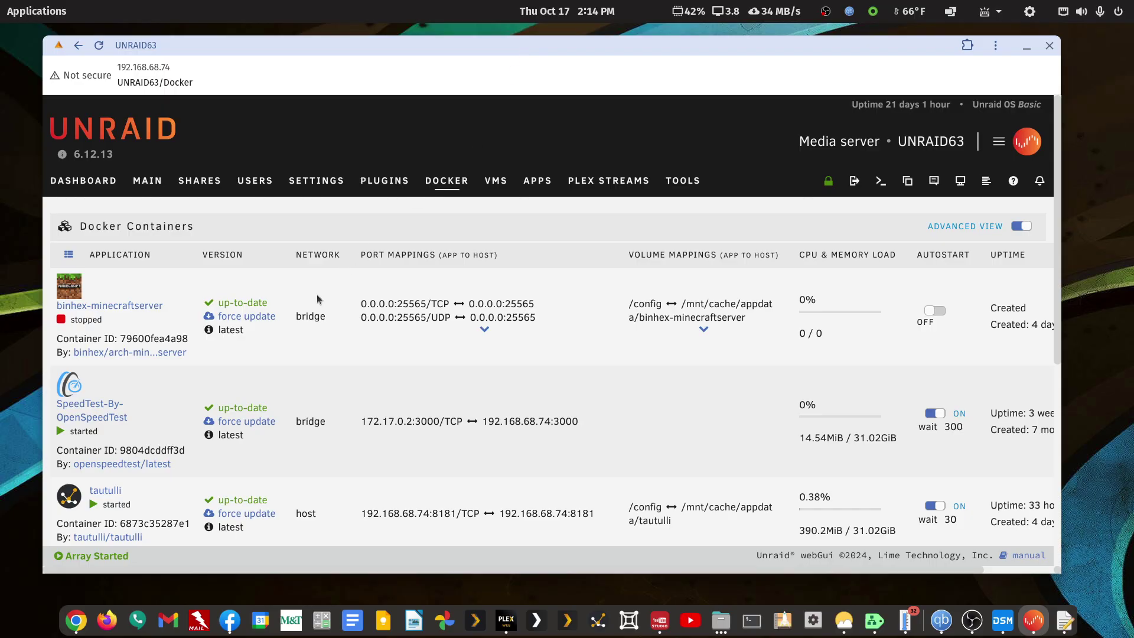
pyautogui.scroll(-3, 321, 296)
pyautogui.scroll(-8, 330, 349)
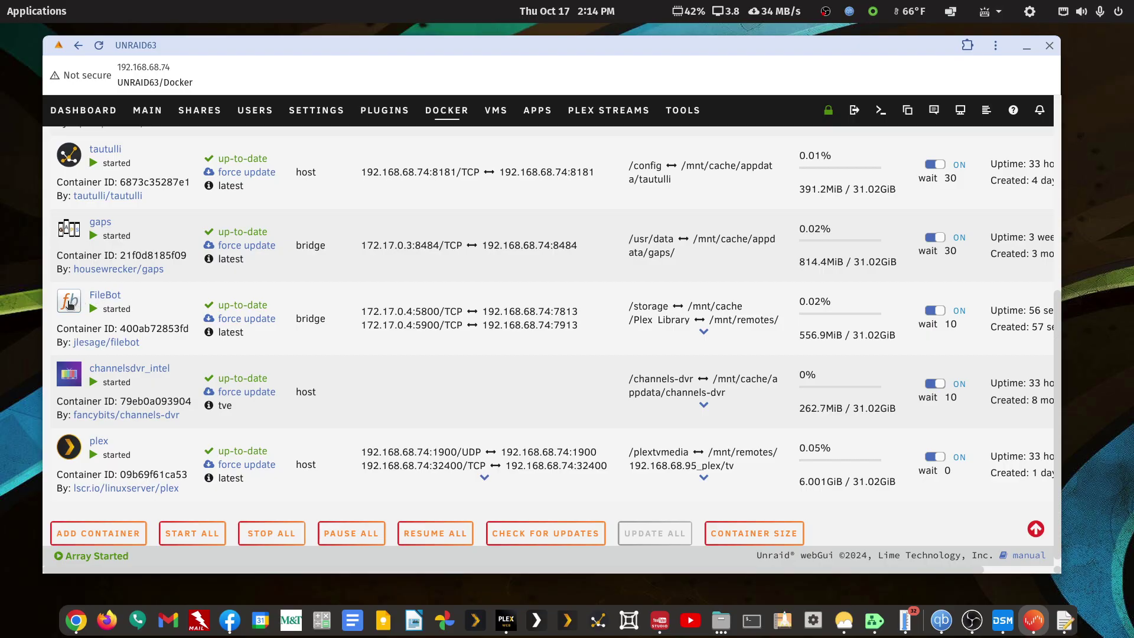
pyautogui.click(70, 301)
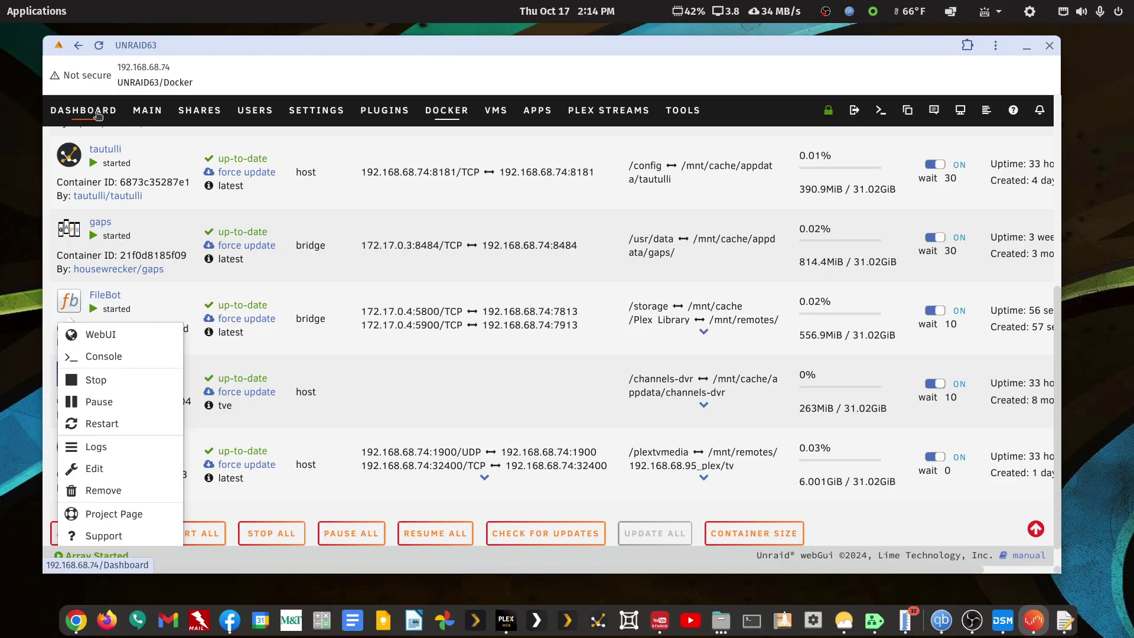
# Go to the Main page, then look over the server's Dashboard overview
pyautogui.click(143, 111)
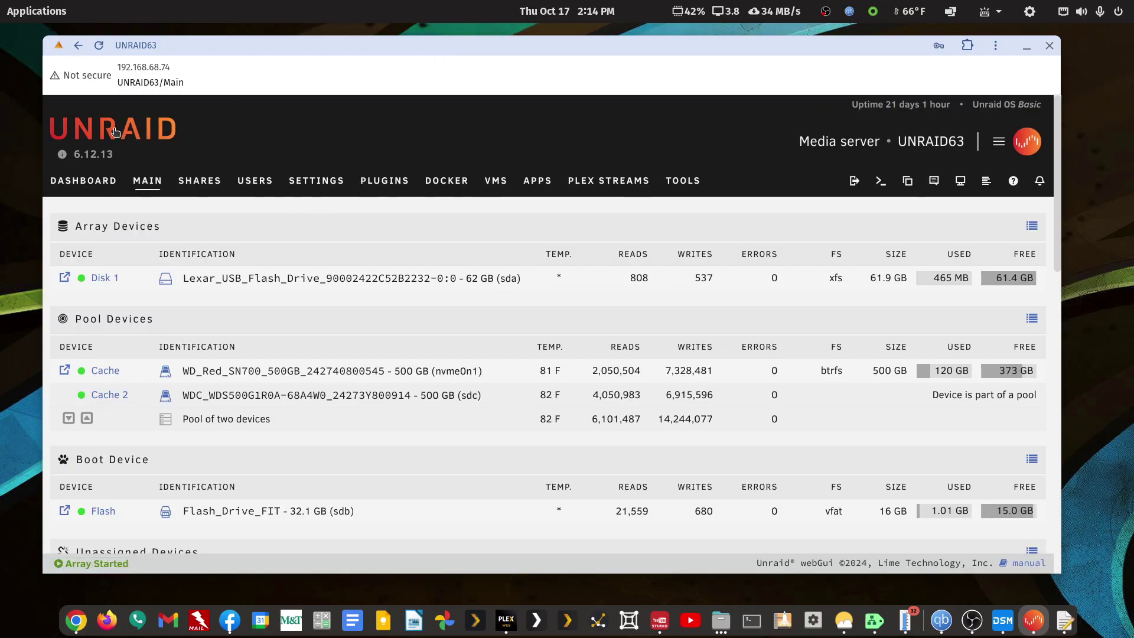
pyautogui.click(82, 183)
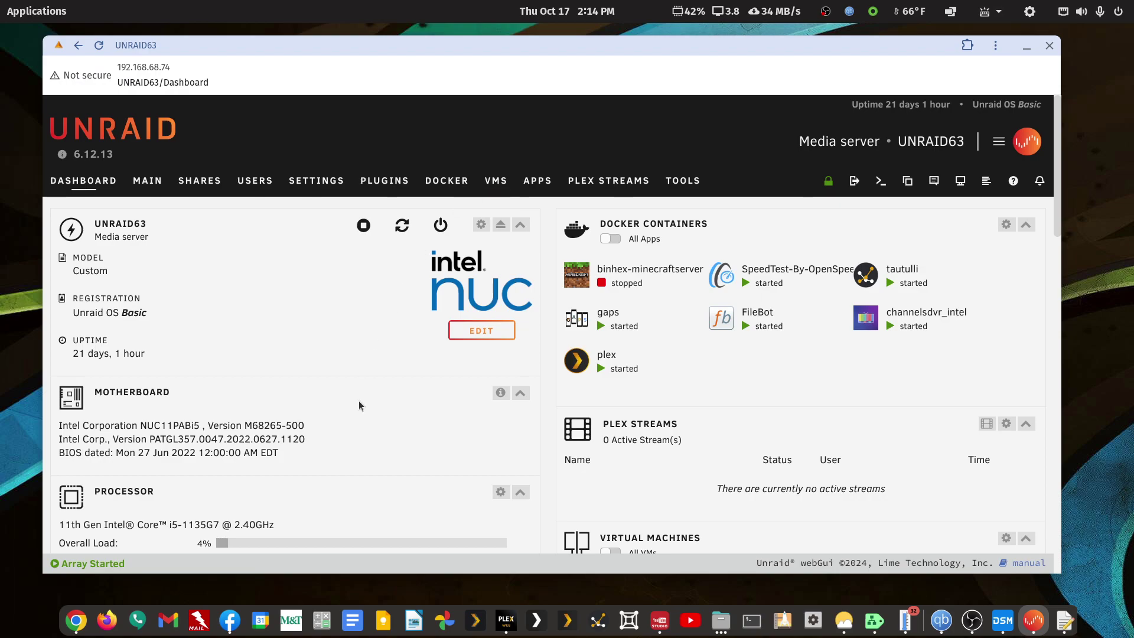
pyautogui.scroll(-3, 359, 400)
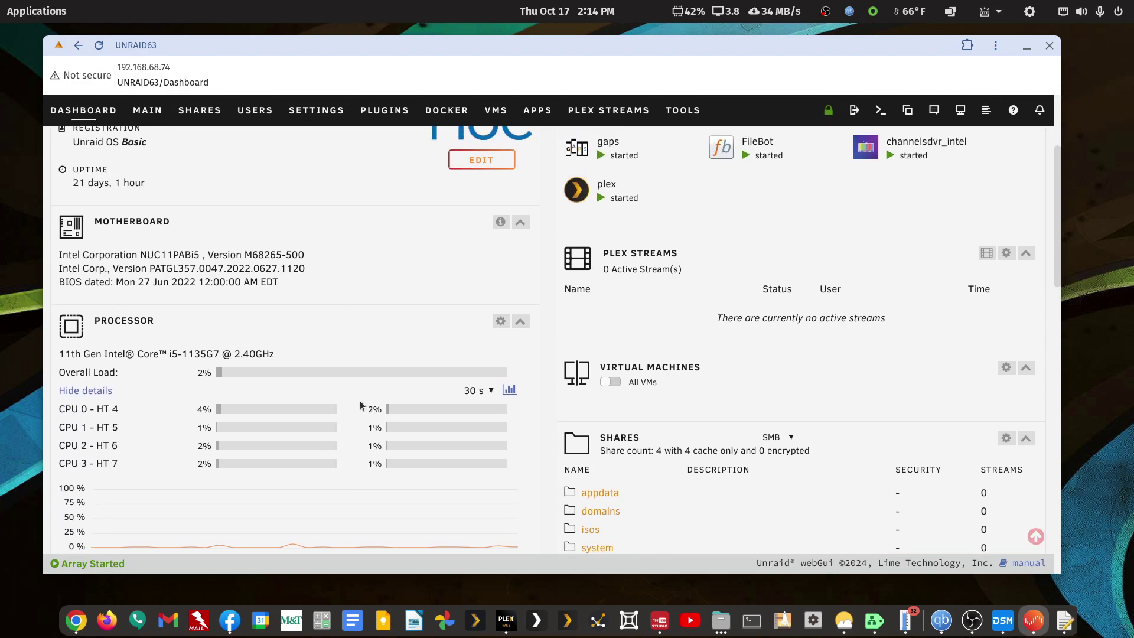
pyautogui.scroll(-3, 360, 400)
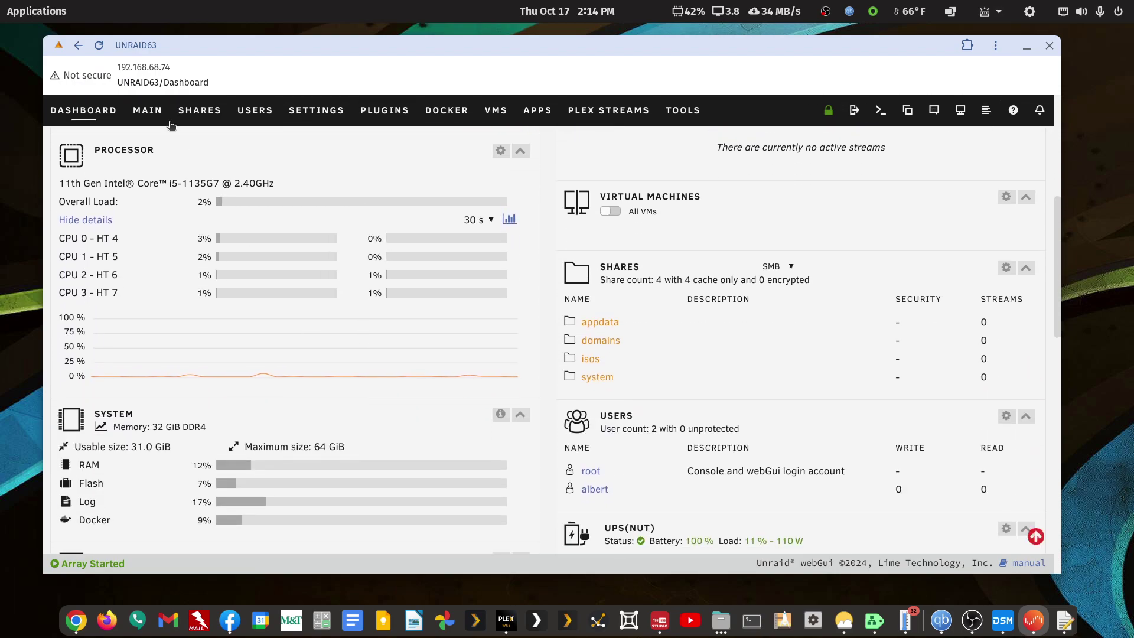
# Return to Main and review the array, cache pool, boot device and SMB Shares sections
pyautogui.click(148, 111)
pyautogui.scroll(-3, 356, 425)
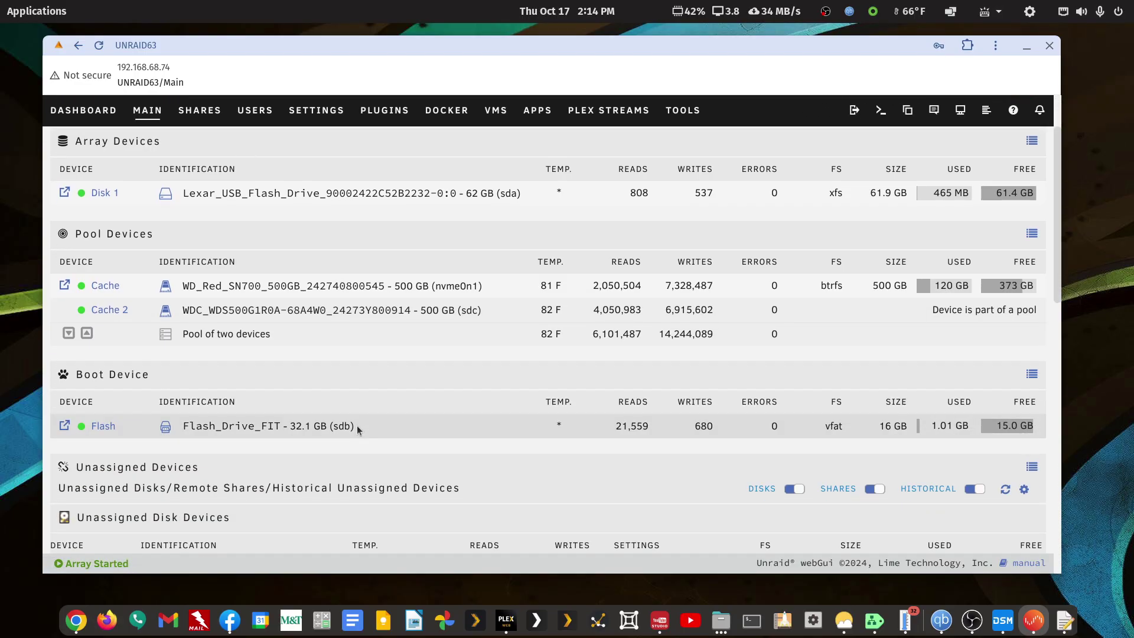
pyautogui.scroll(-3, 357, 425)
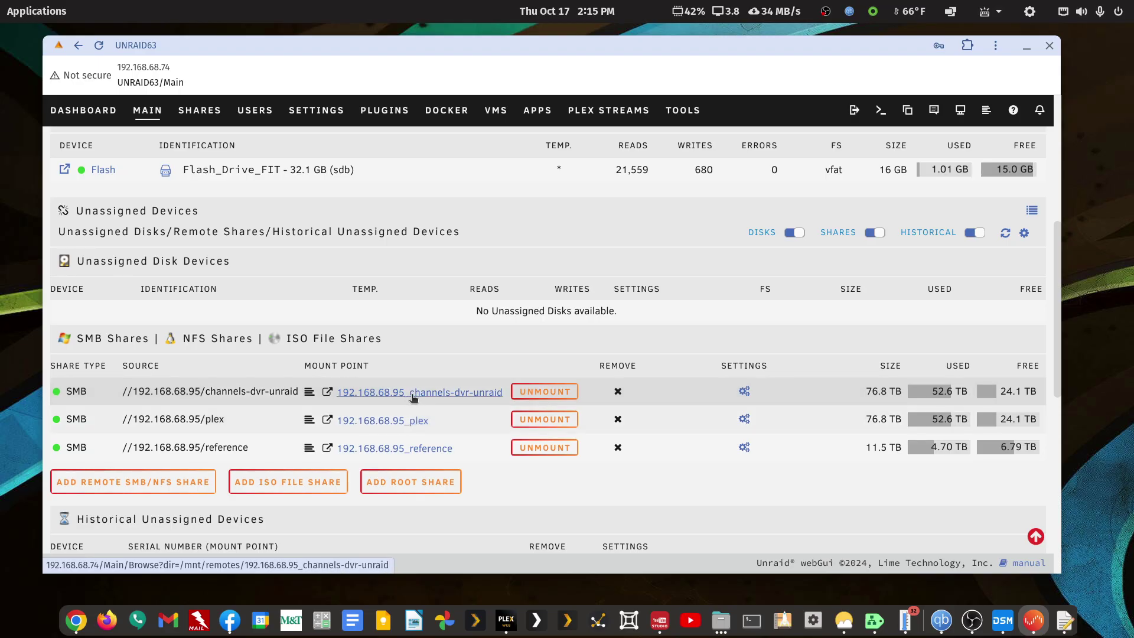
pyautogui.scroll(5, 411, 397)
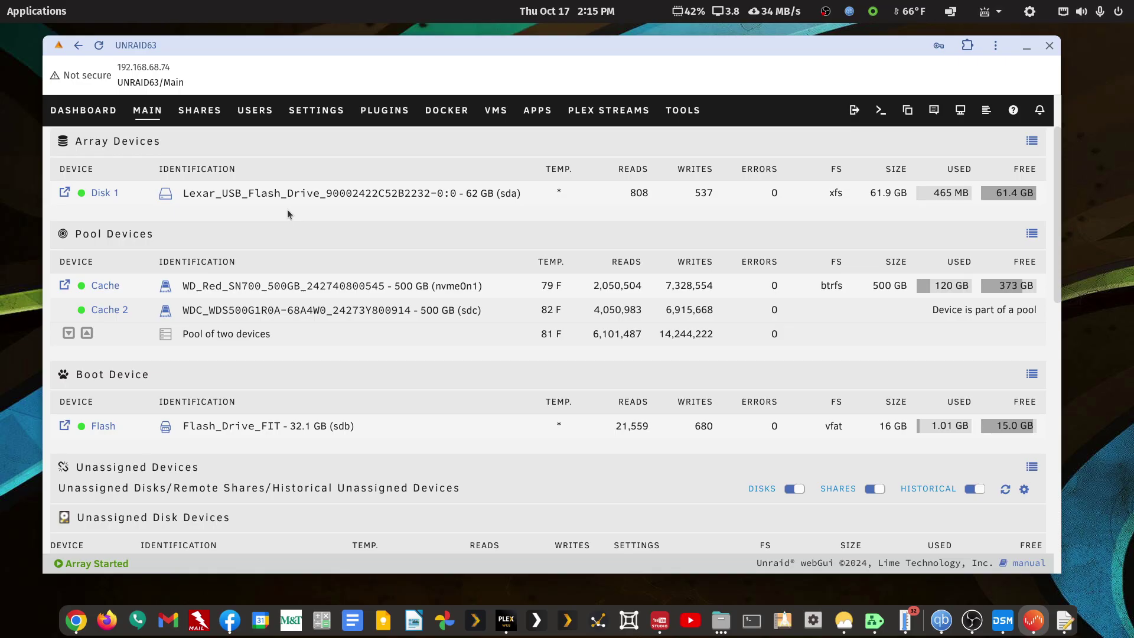
pyautogui.scroll(3, 287, 210)
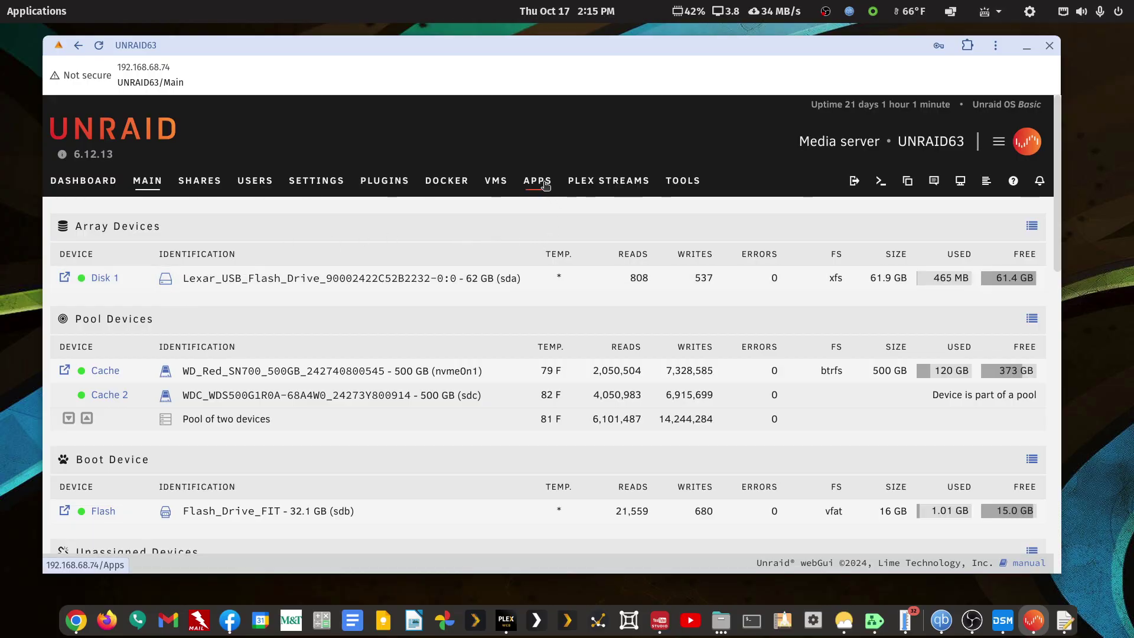
# Go to the Docker containers list and scroll through it
pyautogui.click(470, 181)
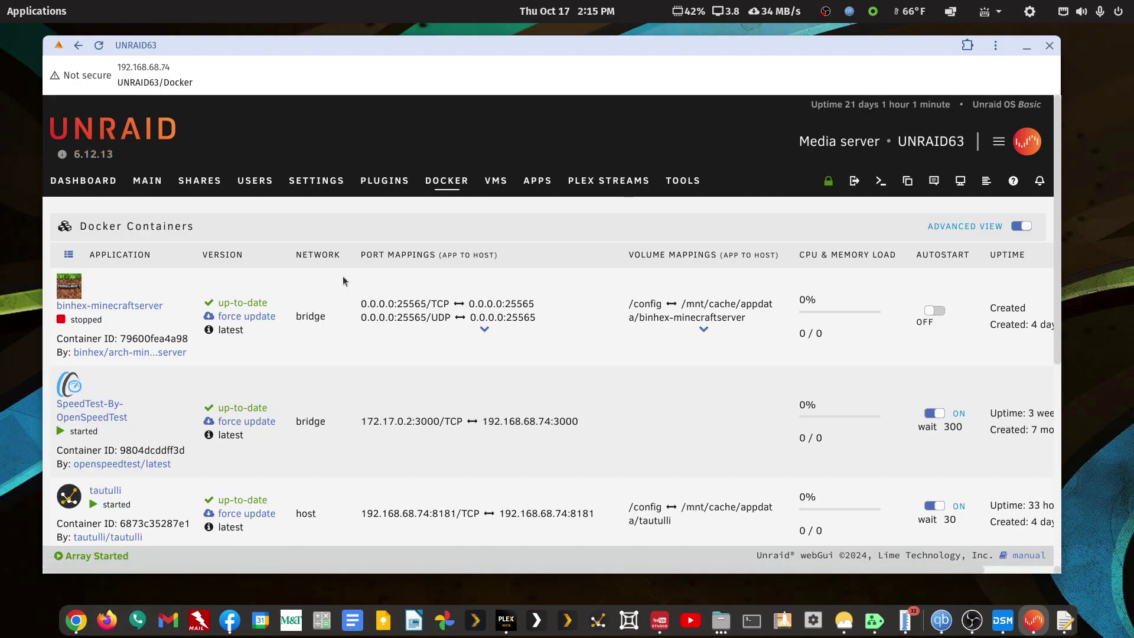
pyautogui.scroll(-5, 312, 290)
pyautogui.scroll(-3, 311, 289)
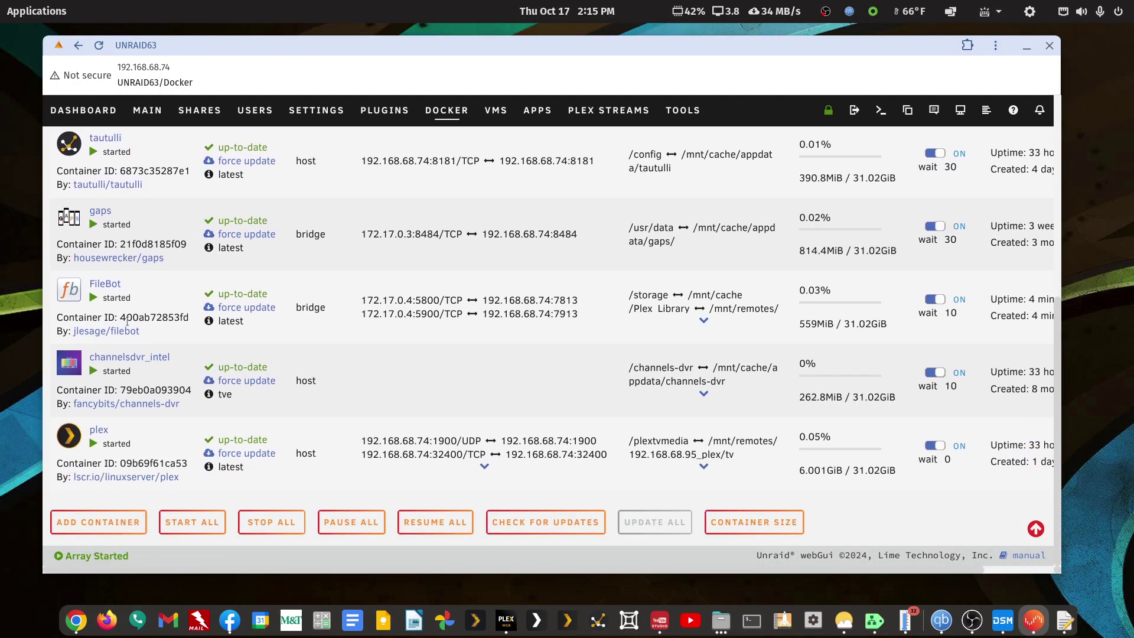
pyautogui.scroll(10, 127, 321)
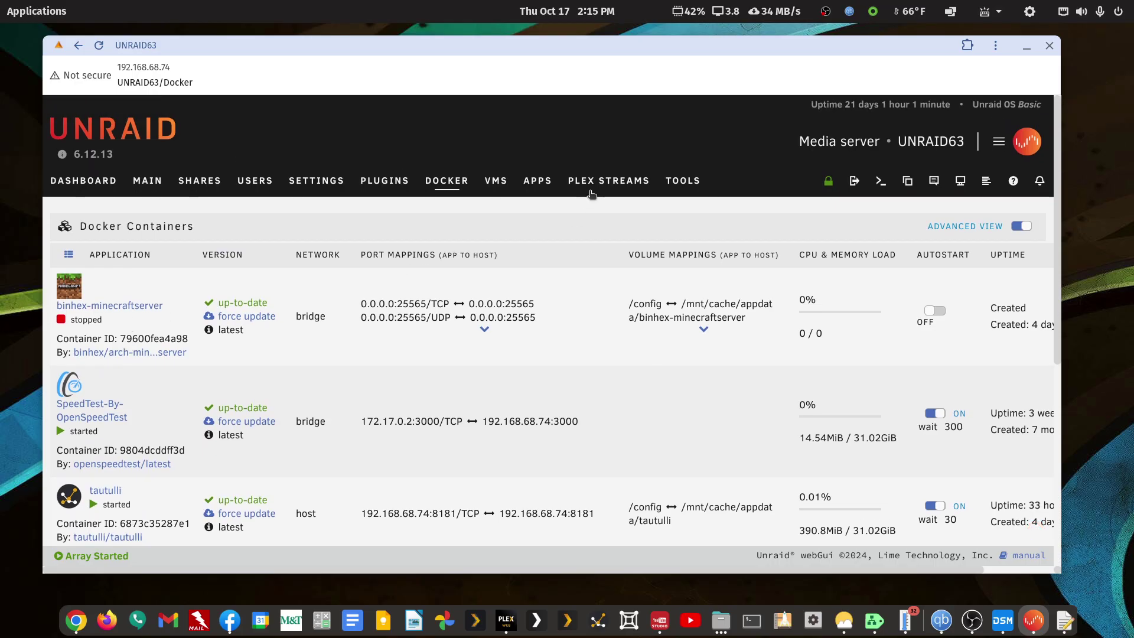
# Search the app store for 'filebot' and check that the FileBot app shows as installed
pyautogui.click(548, 184)
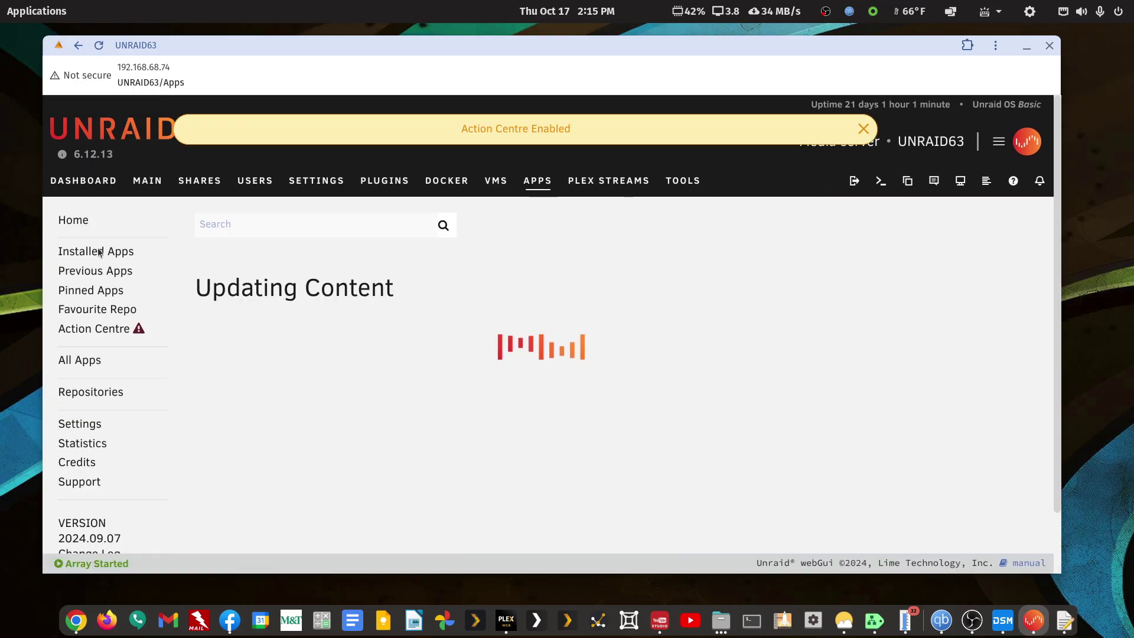
pyautogui.click(208, 225)
pyautogui.write('filebot')
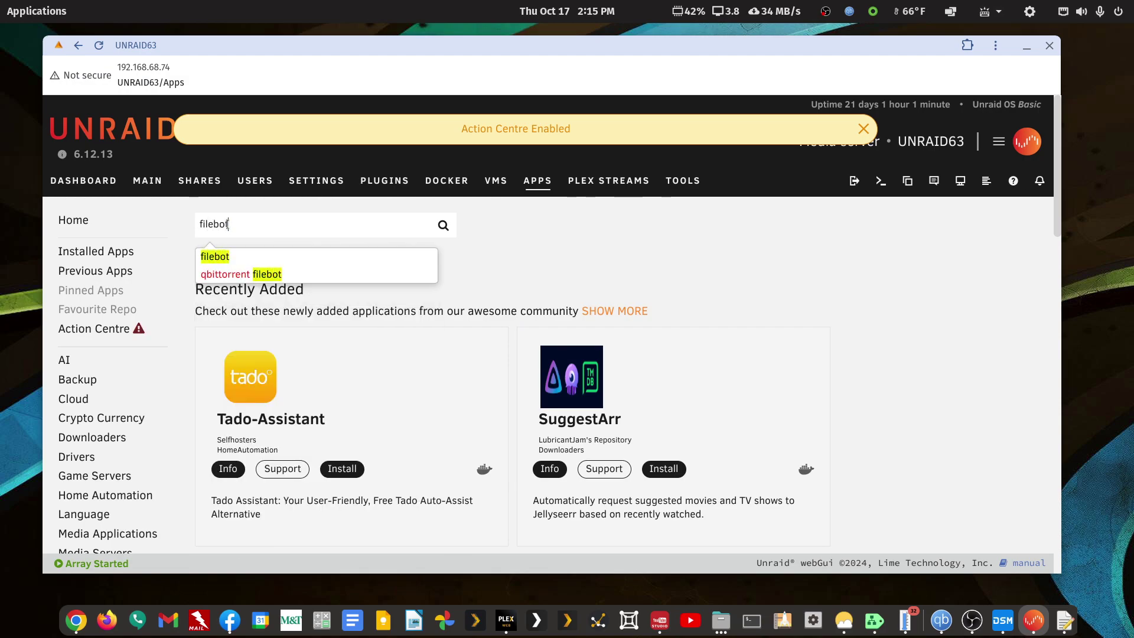
pyautogui.press('Return')
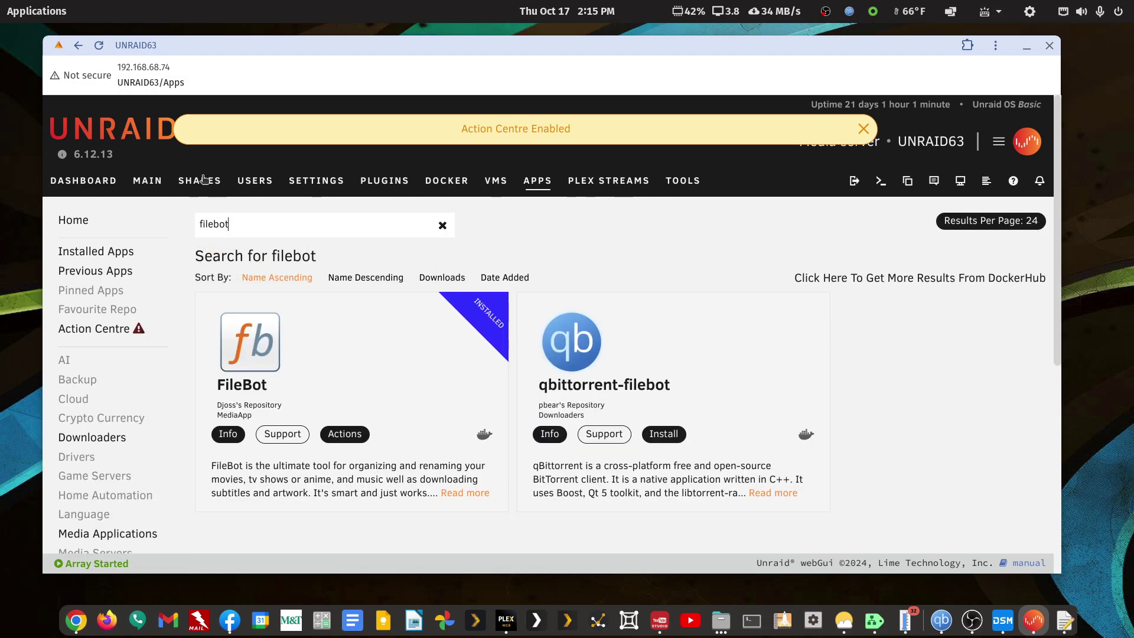
pyautogui.click(269, 344)
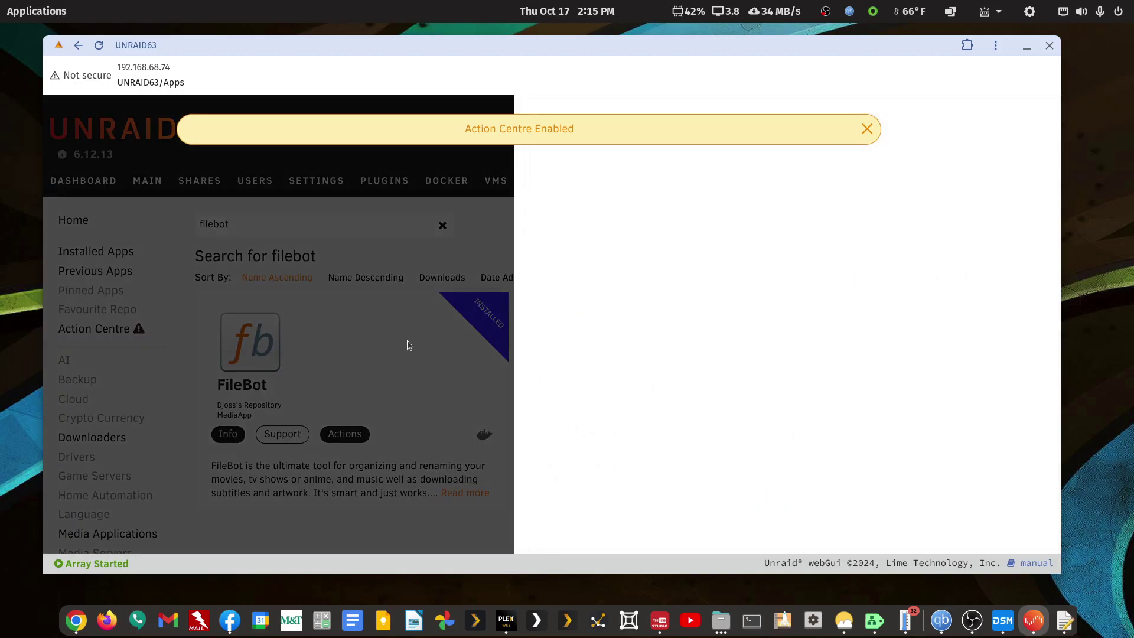
pyautogui.click(865, 131)
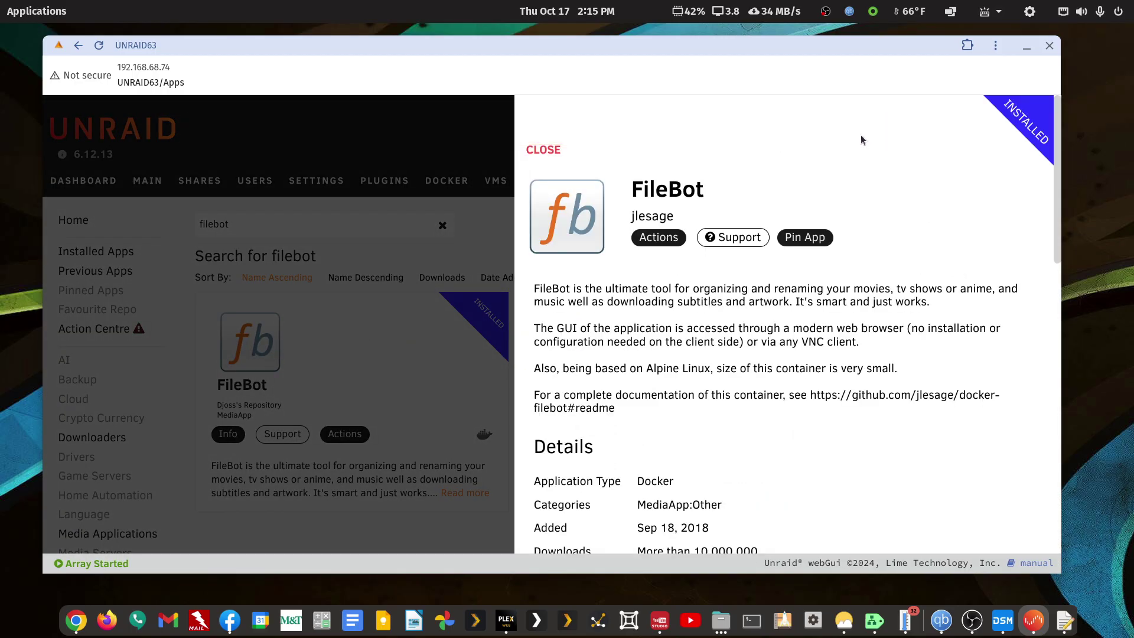
pyautogui.click(479, 169)
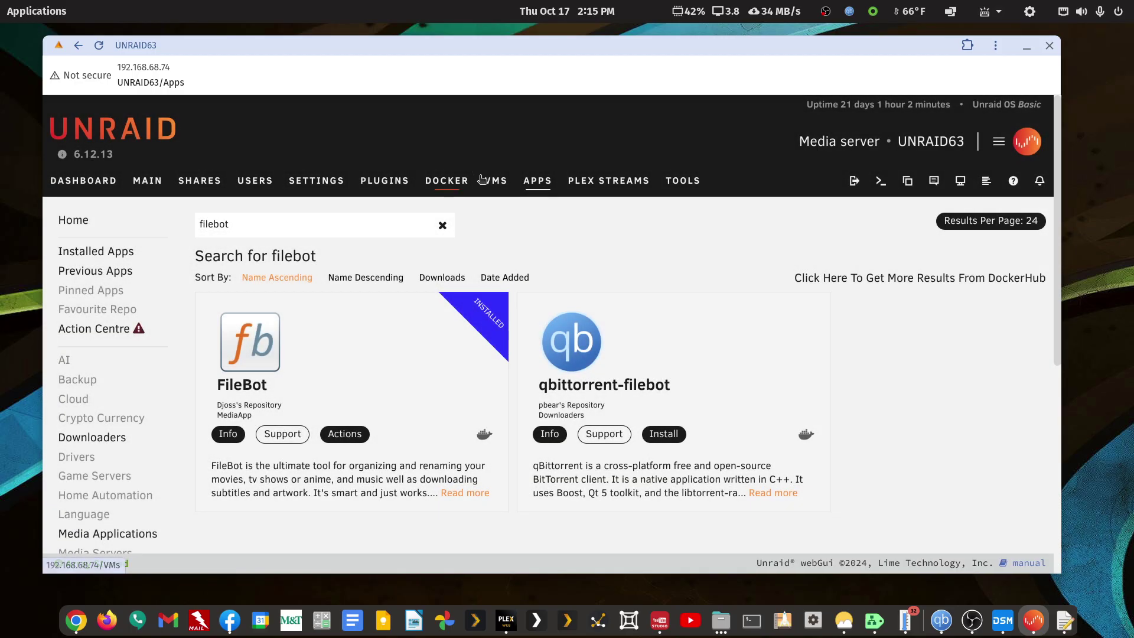
# Return to the Docker containers list and scroll down to the FileBot row
pyautogui.click(446, 185)
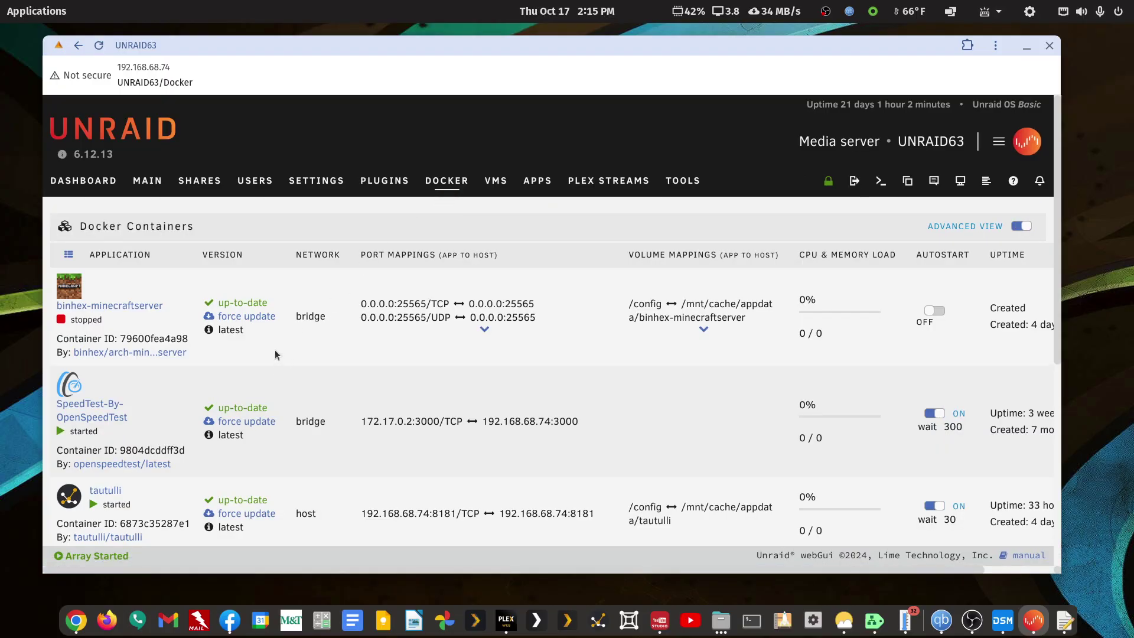
pyautogui.scroll(-4, 279, 353)
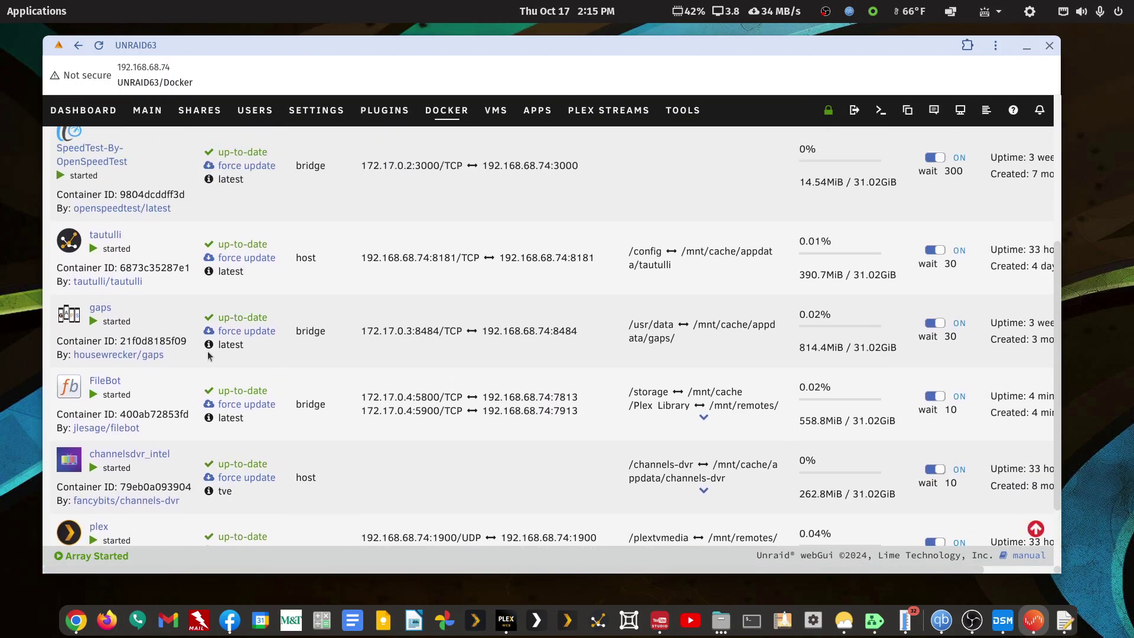
pyautogui.scroll(-2, 97, 412)
pyautogui.click(70, 297)
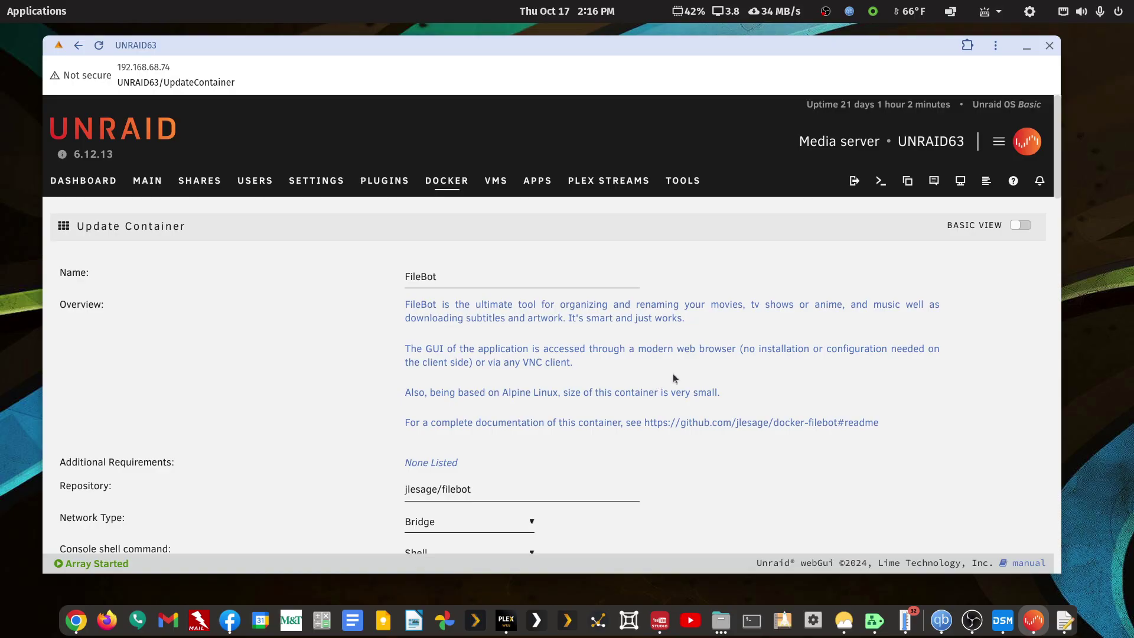
pyautogui.click(1031, 231)
pyautogui.scroll(-7, 892, 406)
pyautogui.scroll(-15, 893, 408)
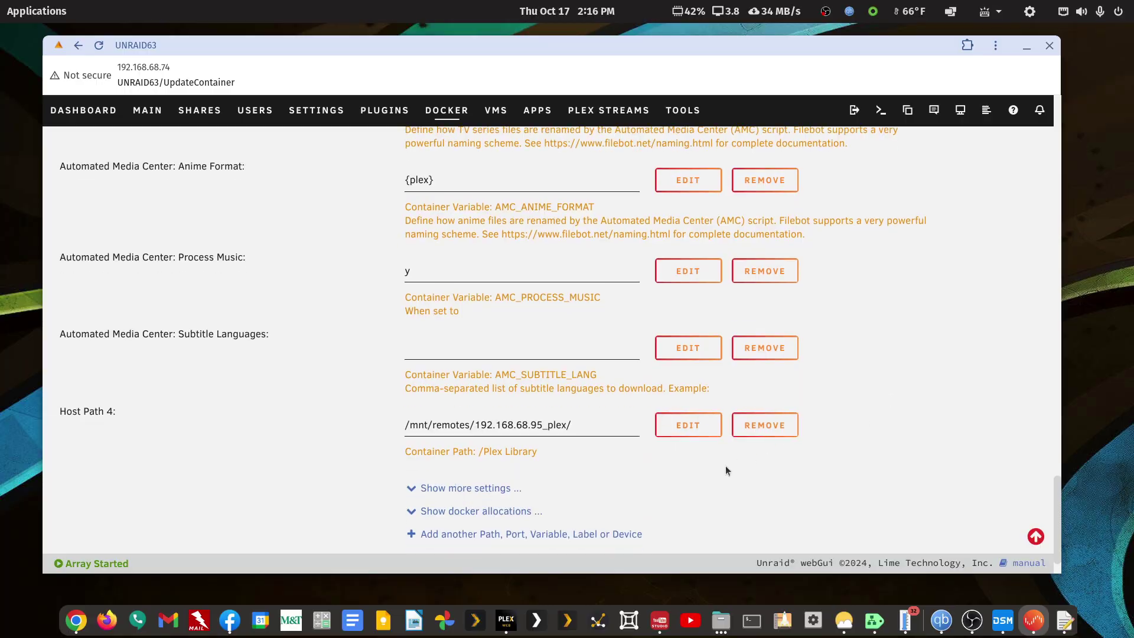
pyautogui.click(461, 489)
pyautogui.scroll(10, 809, 447)
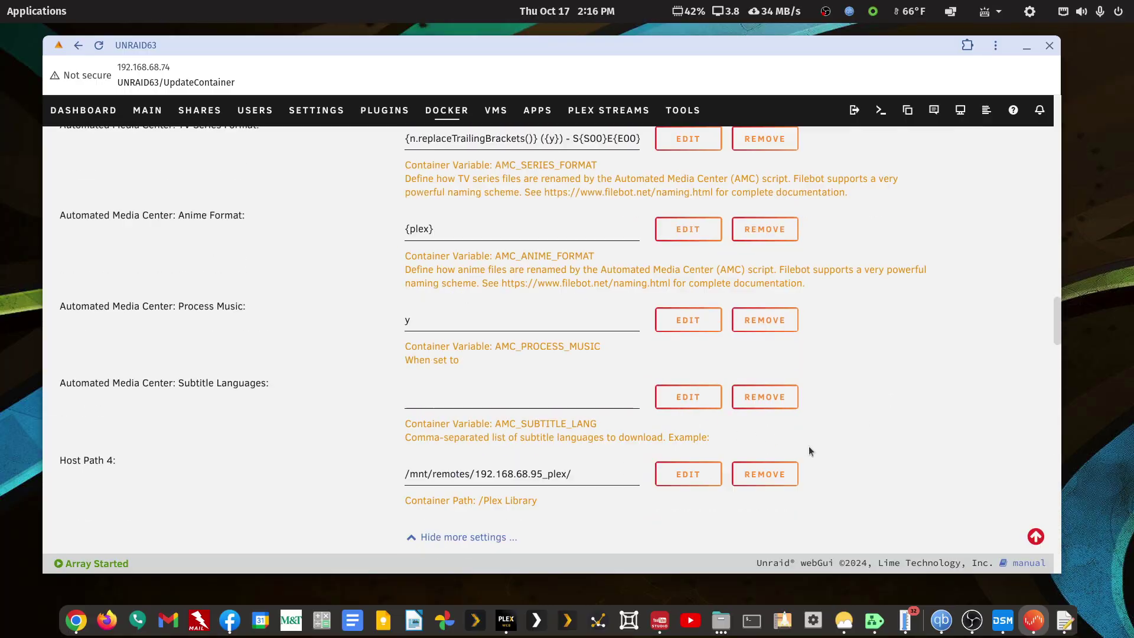
pyautogui.scroll(15, 810, 446)
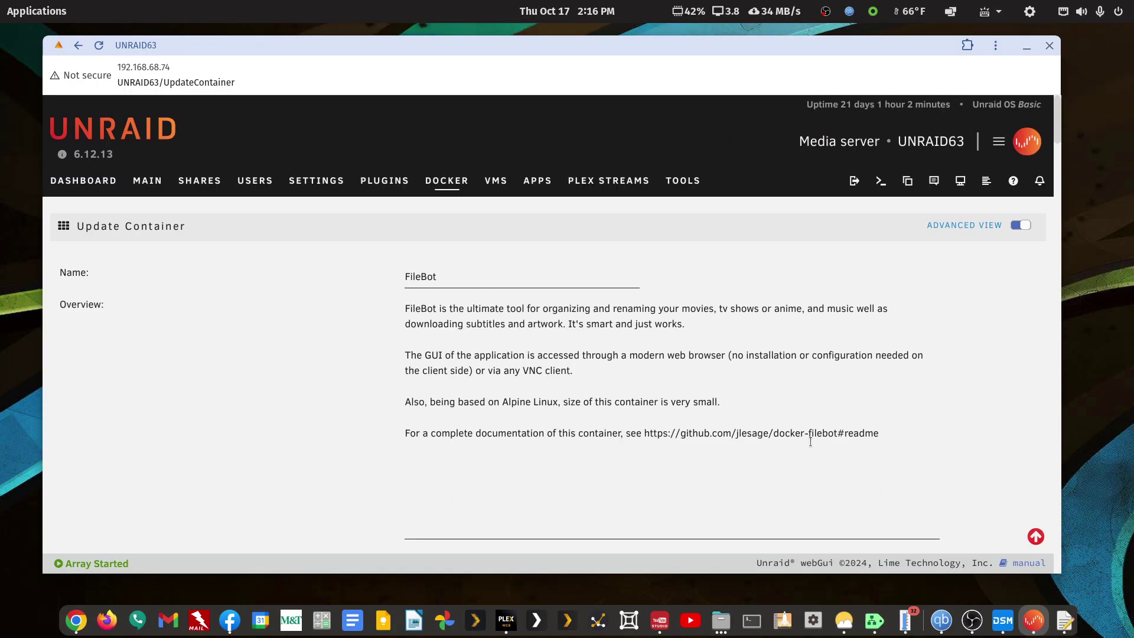
pyautogui.scroll(-3, 810, 448)
pyautogui.scroll(-5, 811, 445)
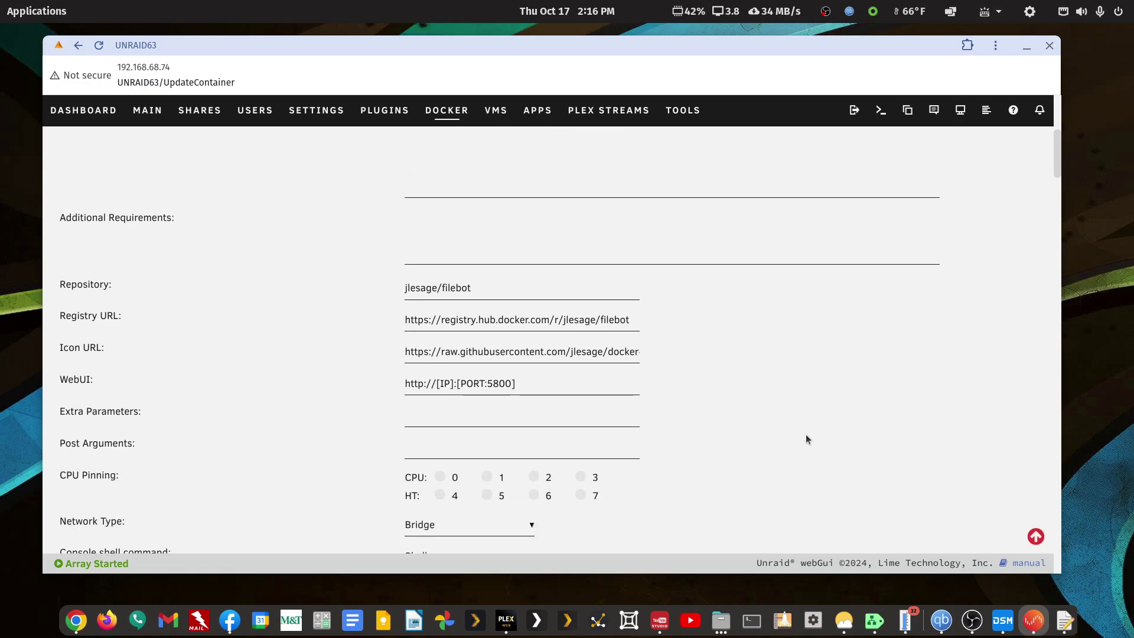
pyautogui.scroll(-3, 806, 439)
pyautogui.scroll(-3, 488, 396)
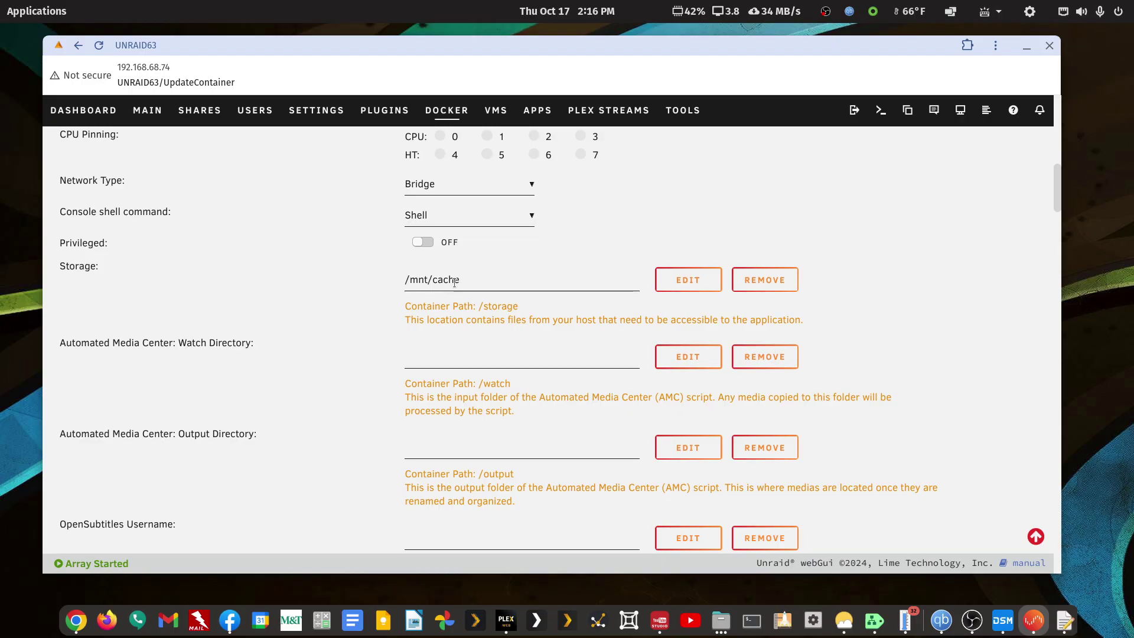
pyautogui.moveTo(459, 282); pyautogui.dragTo(435, 282)
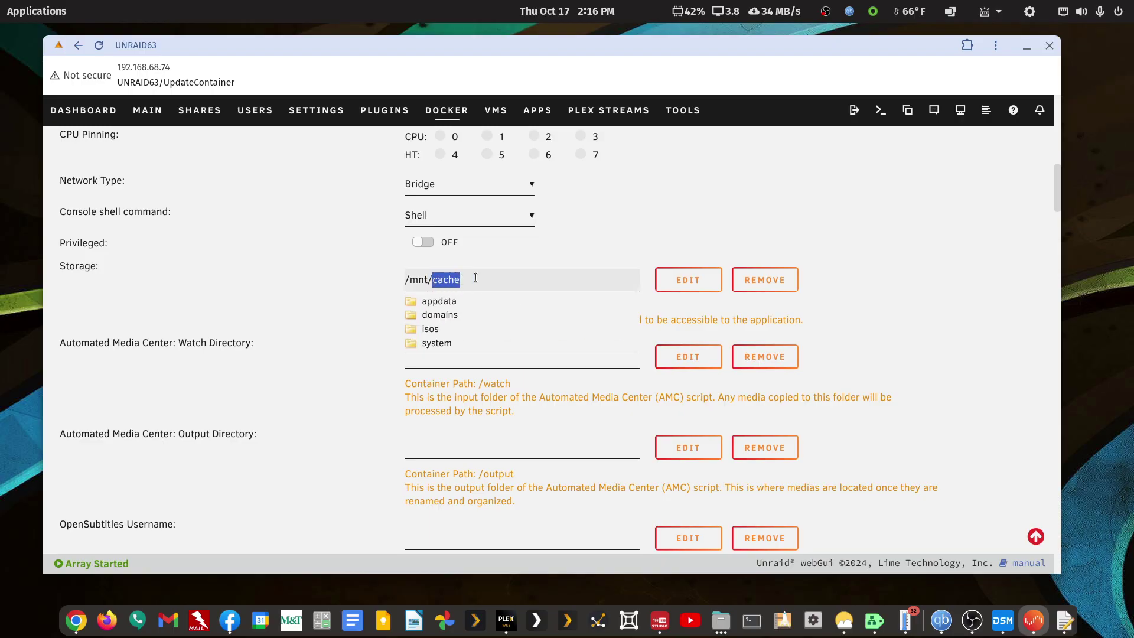
pyautogui.click(510, 267)
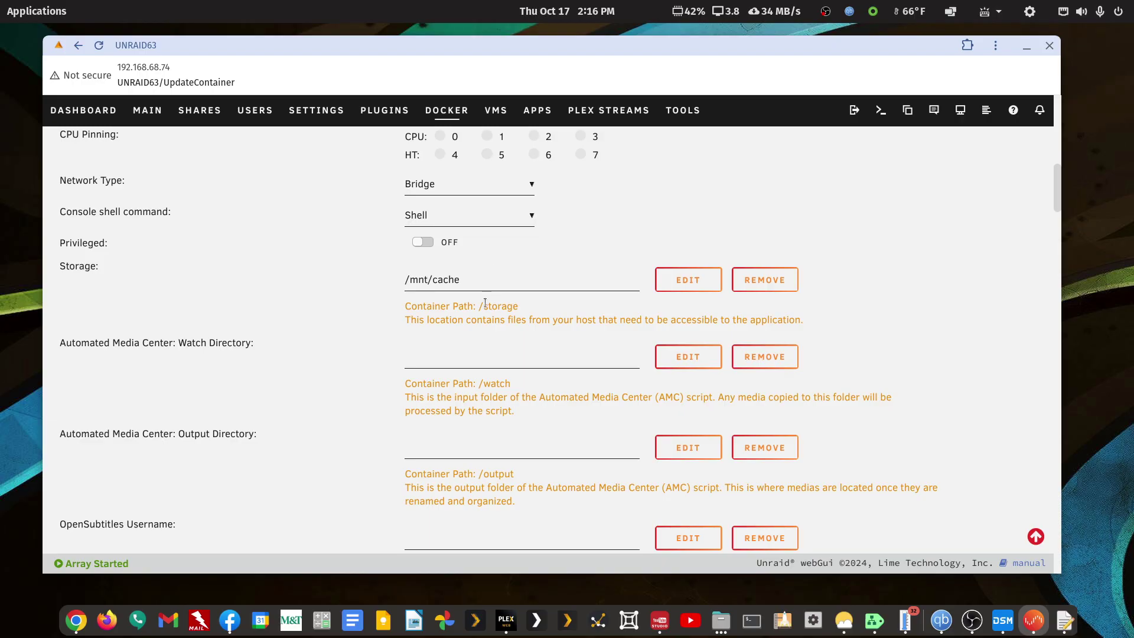
pyautogui.scroll(-10, 484, 302)
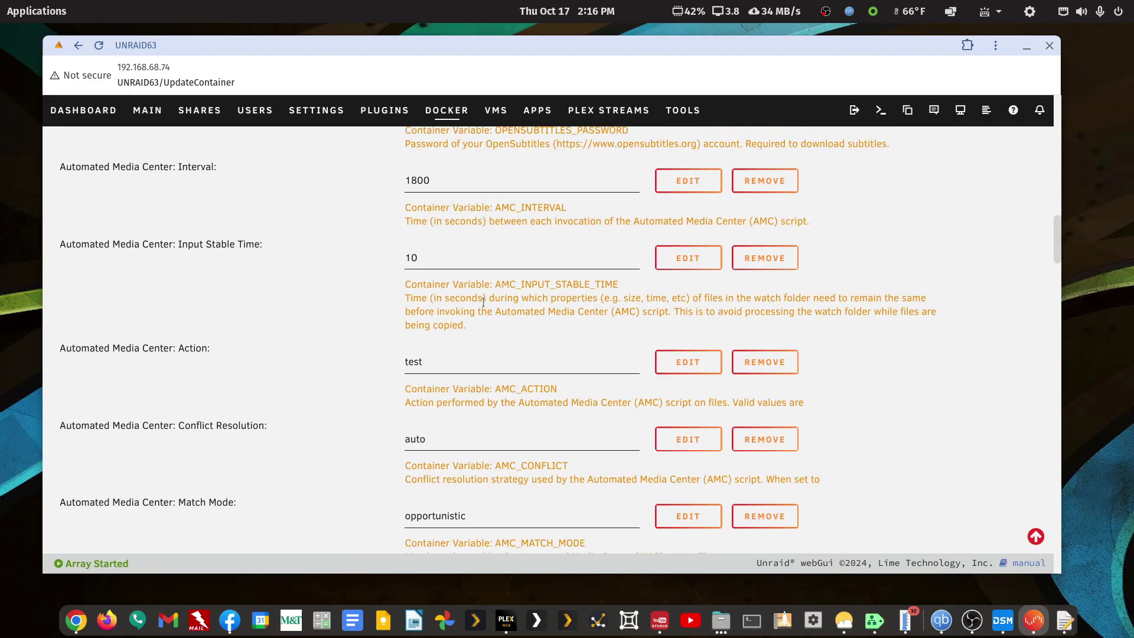
pyautogui.scroll(-7, 483, 303)
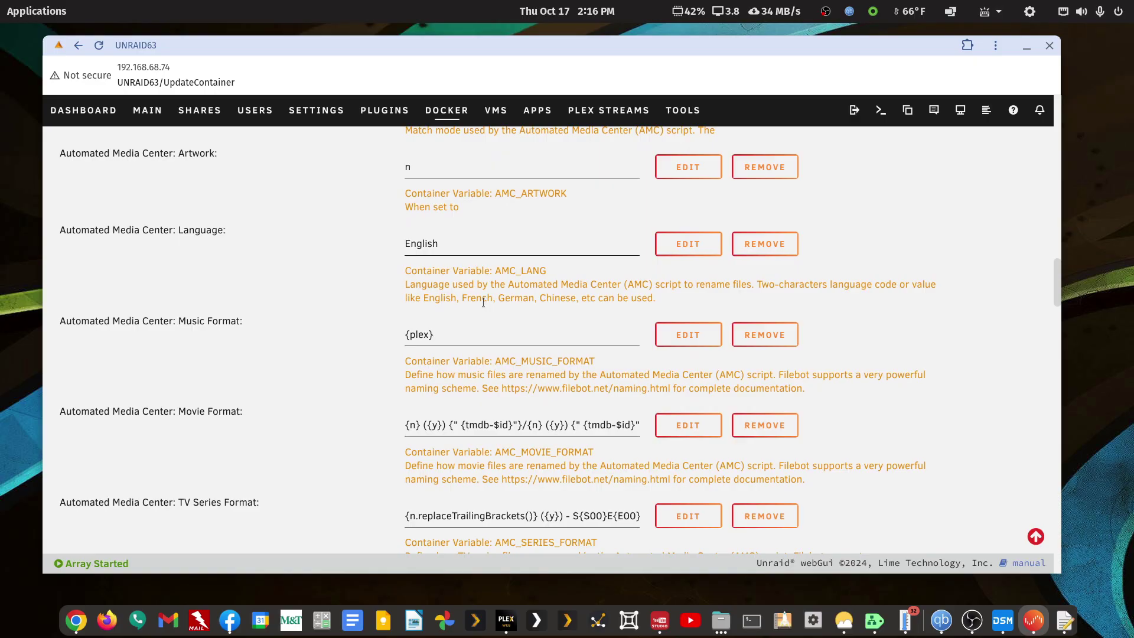
pyautogui.scroll(-1, 483, 303)
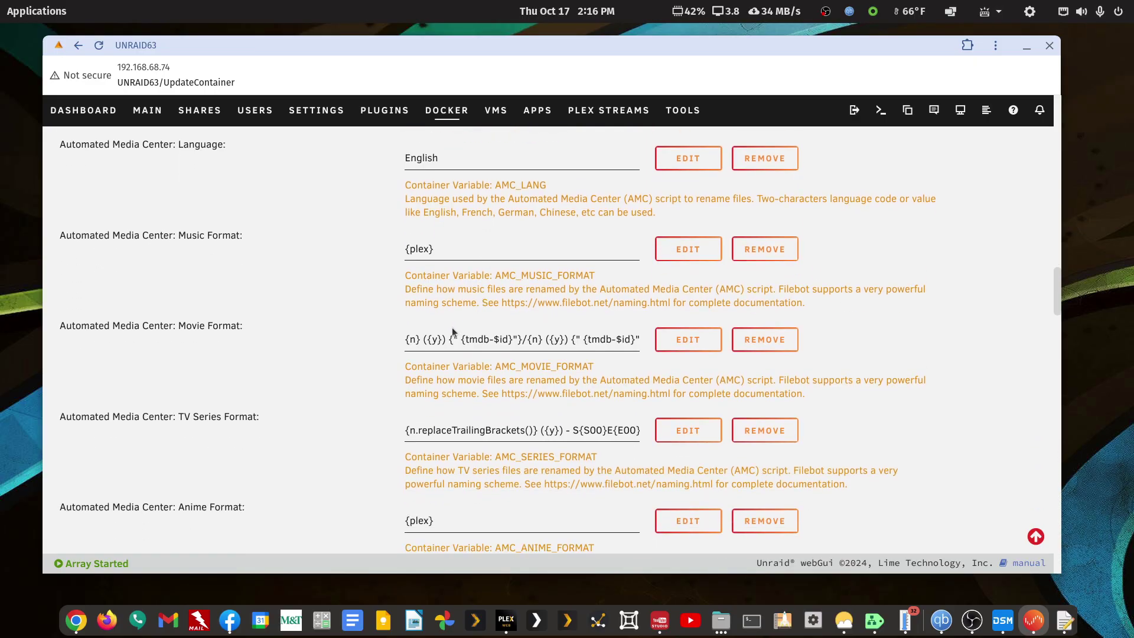
# Clear the custom naming formats from the Movie Format and TV Series Format fields
pyautogui.moveTo(462, 339); pyautogui.dragTo(686, 354)
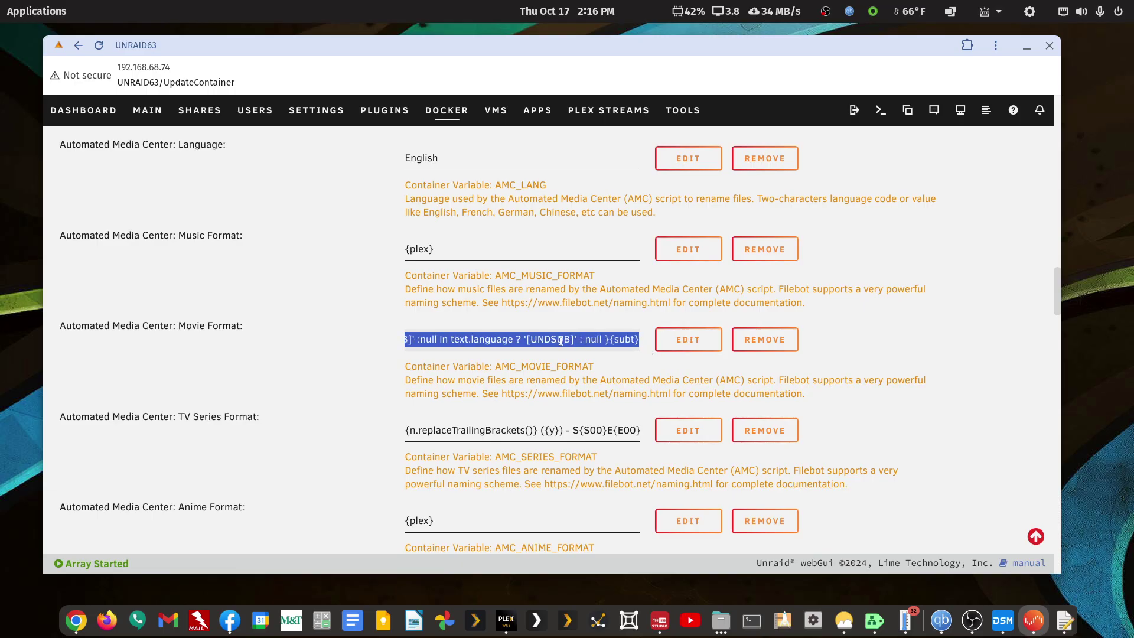
pyautogui.press('BackSpace')
pyautogui.hotkey('ctrl', 'a')
pyautogui.press('BackSpace')
pyautogui.scroll(-2, 518, 425)
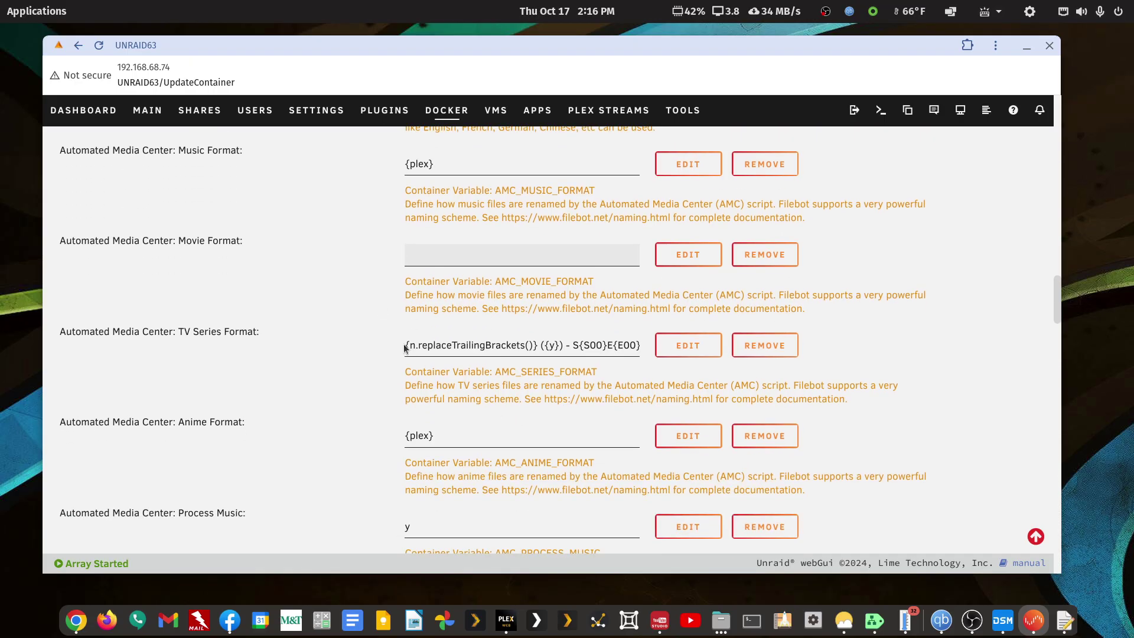
pyautogui.moveTo(406, 344); pyautogui.dragTo(664, 354)
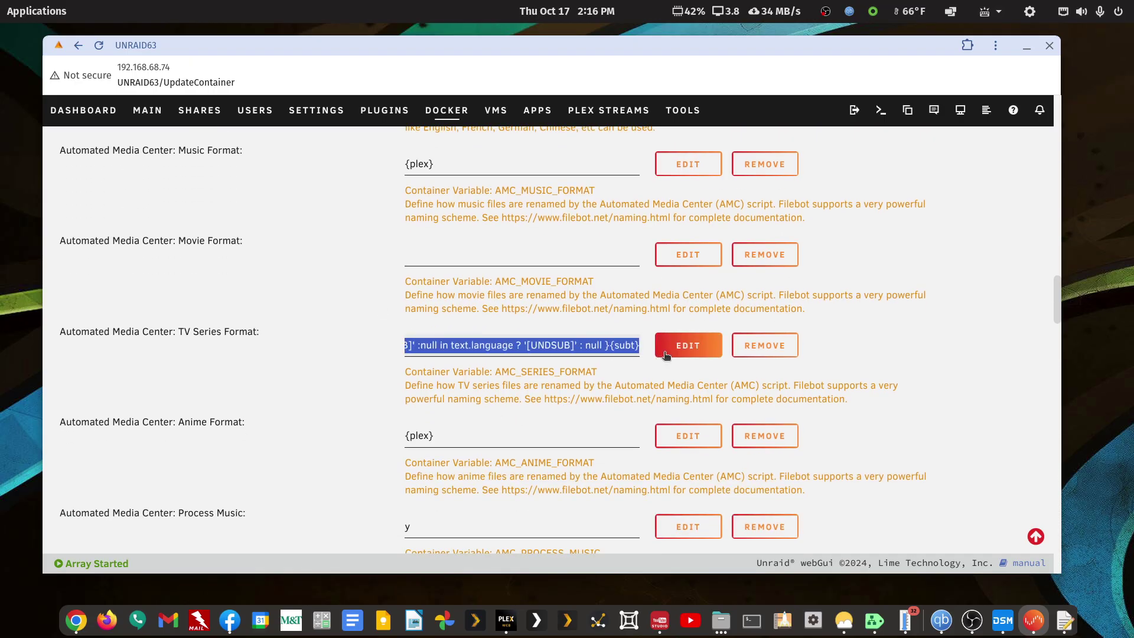
pyautogui.press('BackSpace')
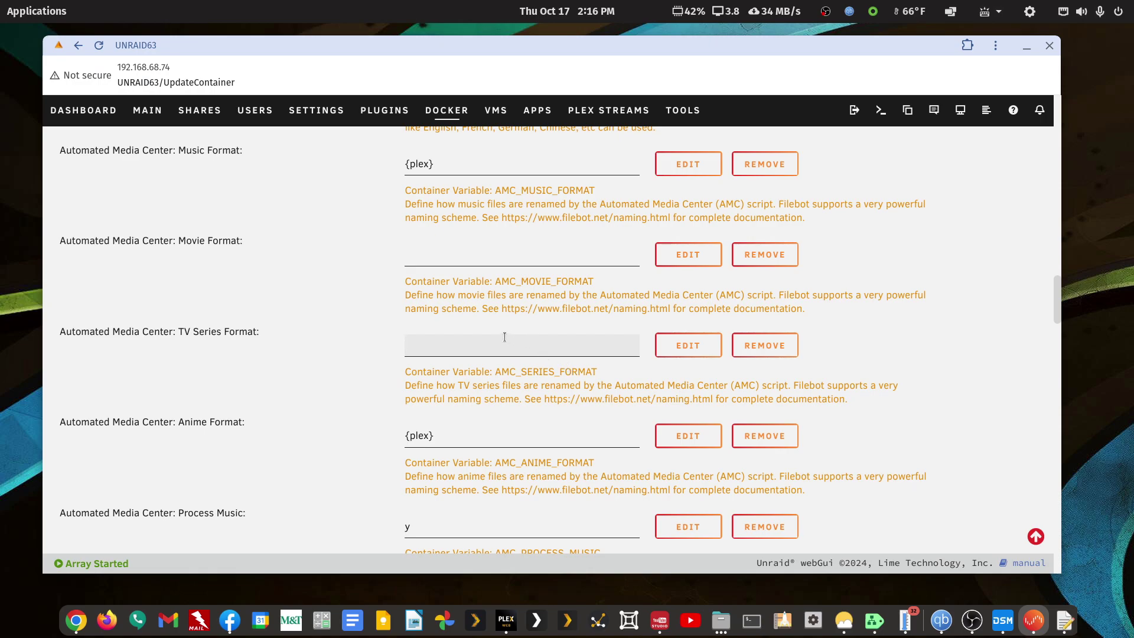
# Copy {plex} from Anime Format into both the TV Series and Movie Format fields
pyautogui.moveTo(460, 440); pyautogui.dragTo(384, 442)
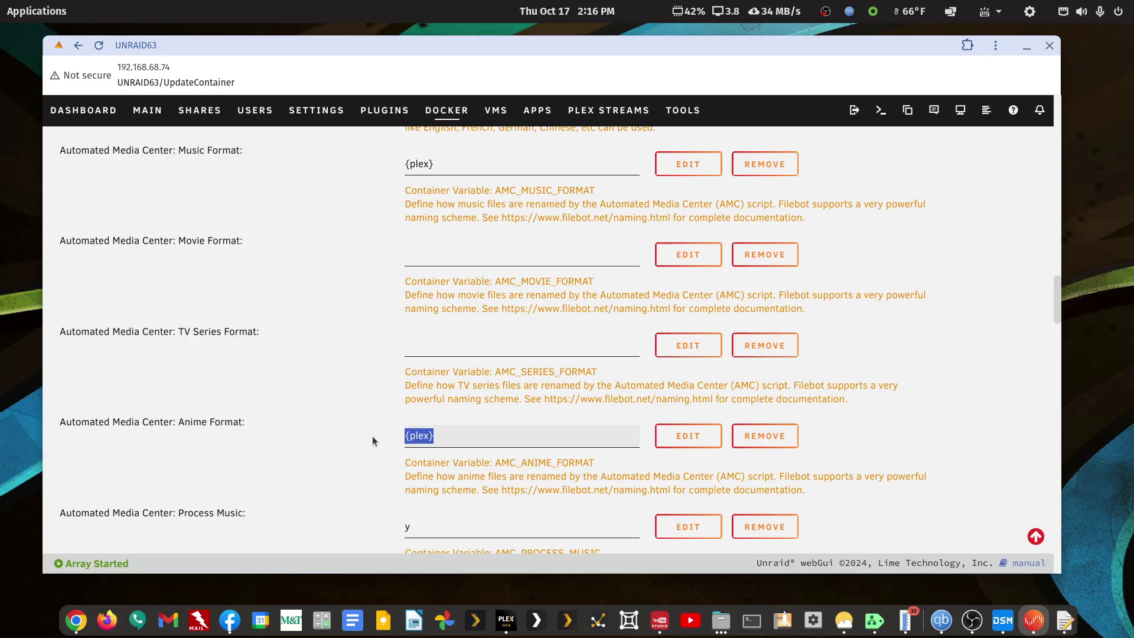
pyautogui.hotkey('ctrl', 'c')
pyautogui.click(425, 345)
pyautogui.hotkey('ctrl', 'v')
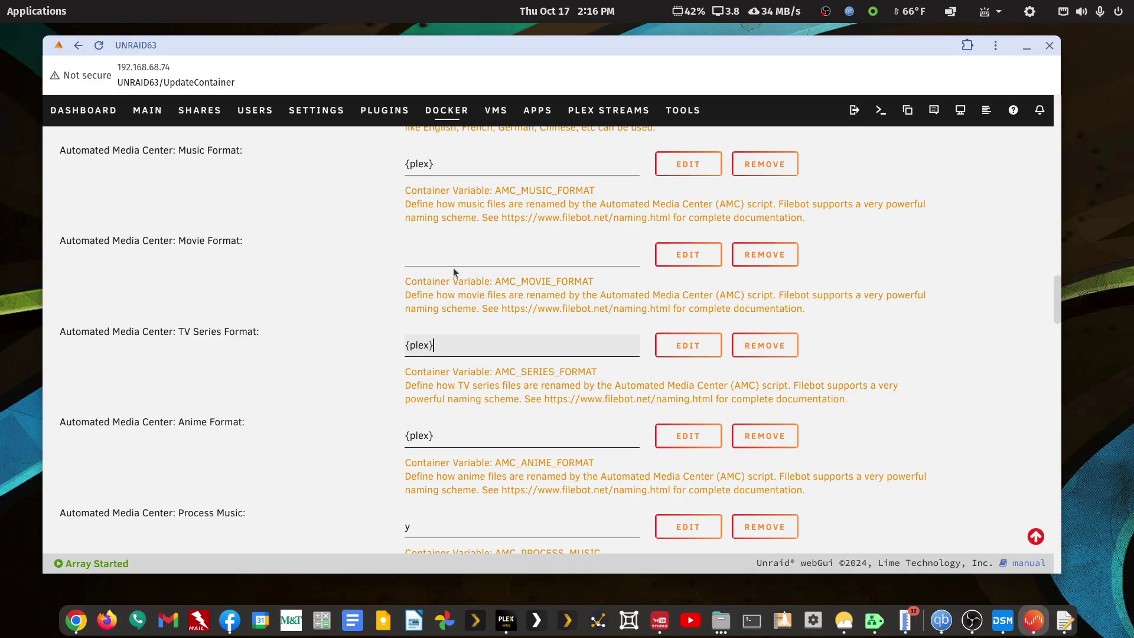
pyautogui.click(456, 259)
pyautogui.hotkey('ctrl', 'v')
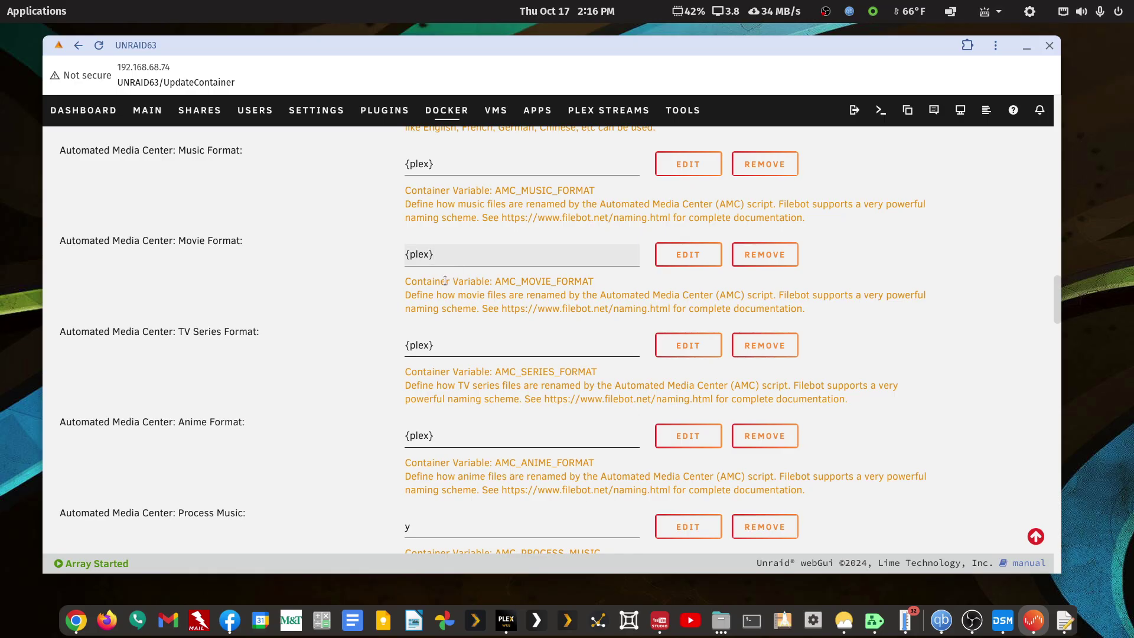
# Review the remaining container settings, including the Plex library host path, and apply the update
pyautogui.scroll(-3, 490, 358)
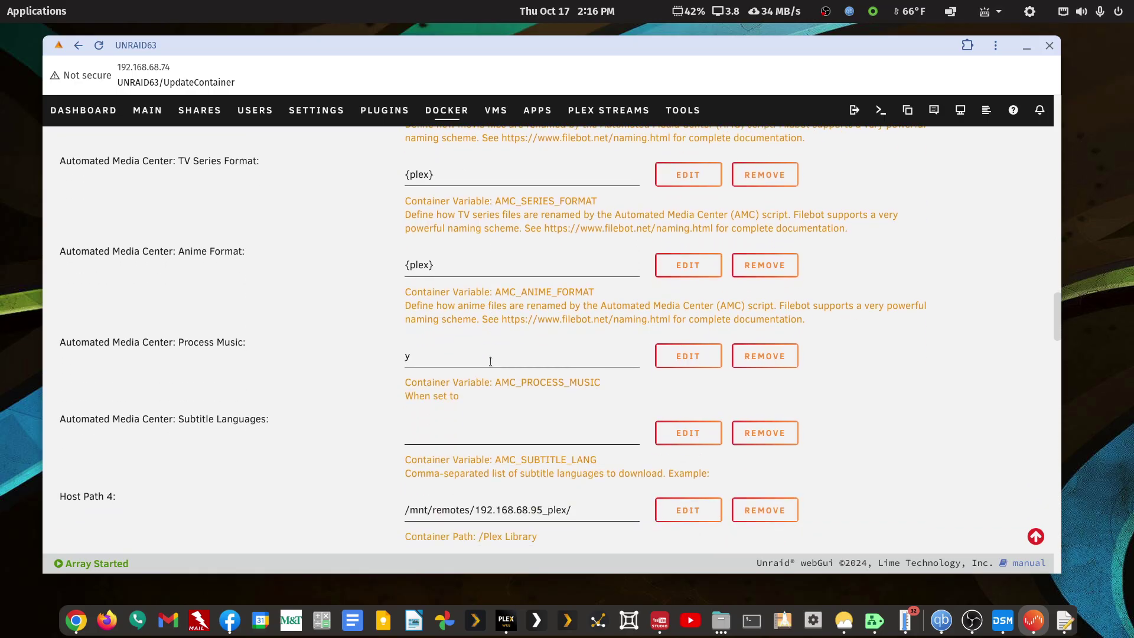
pyautogui.scroll(-3, 490, 359)
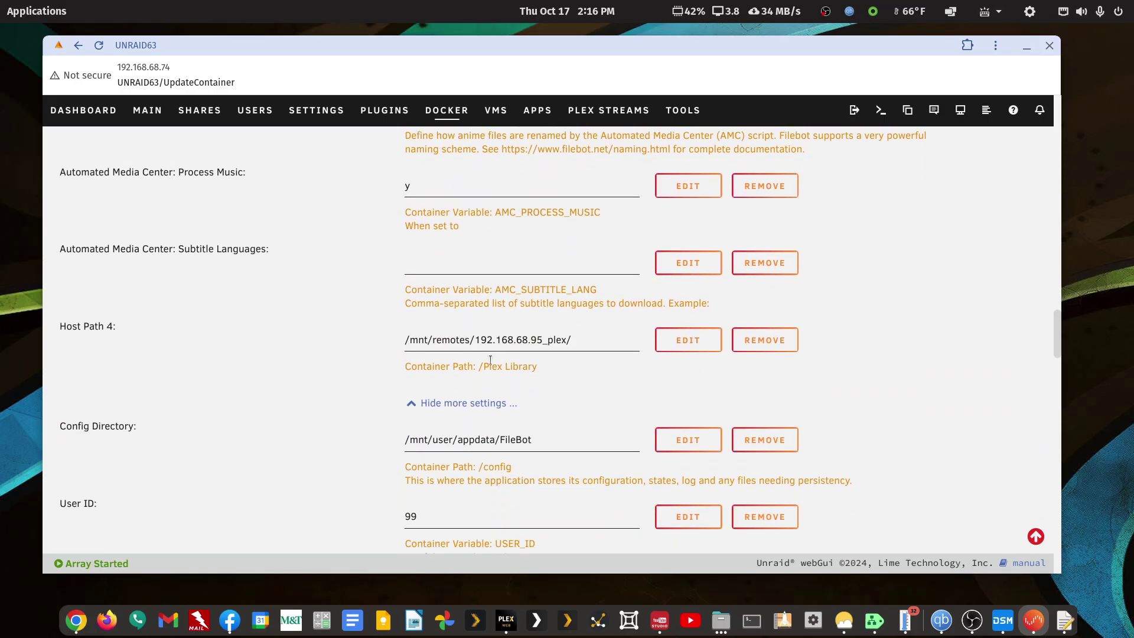
pyautogui.click(573, 345)
pyautogui.scroll(-3, 574, 353)
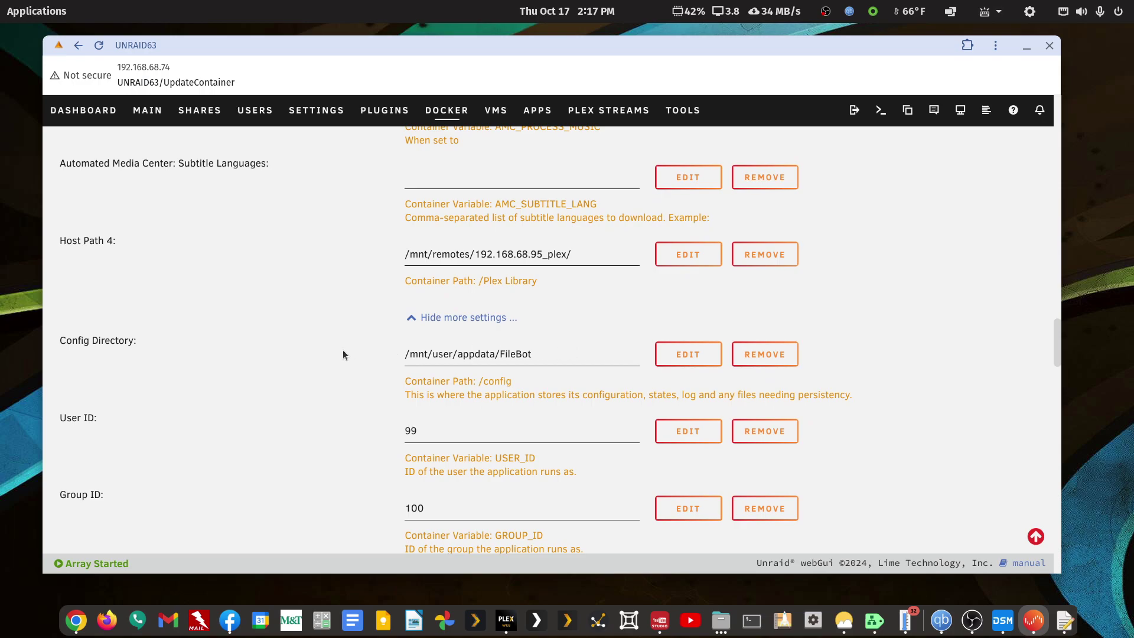
pyautogui.scroll(20, 553, 359)
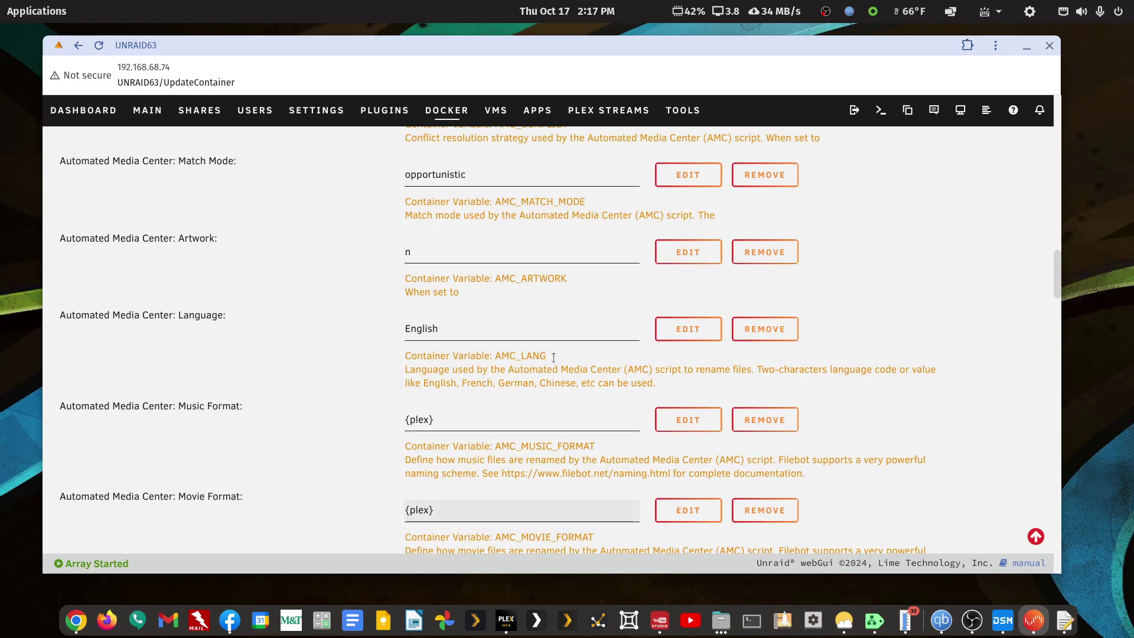
pyautogui.scroll(12, 553, 358)
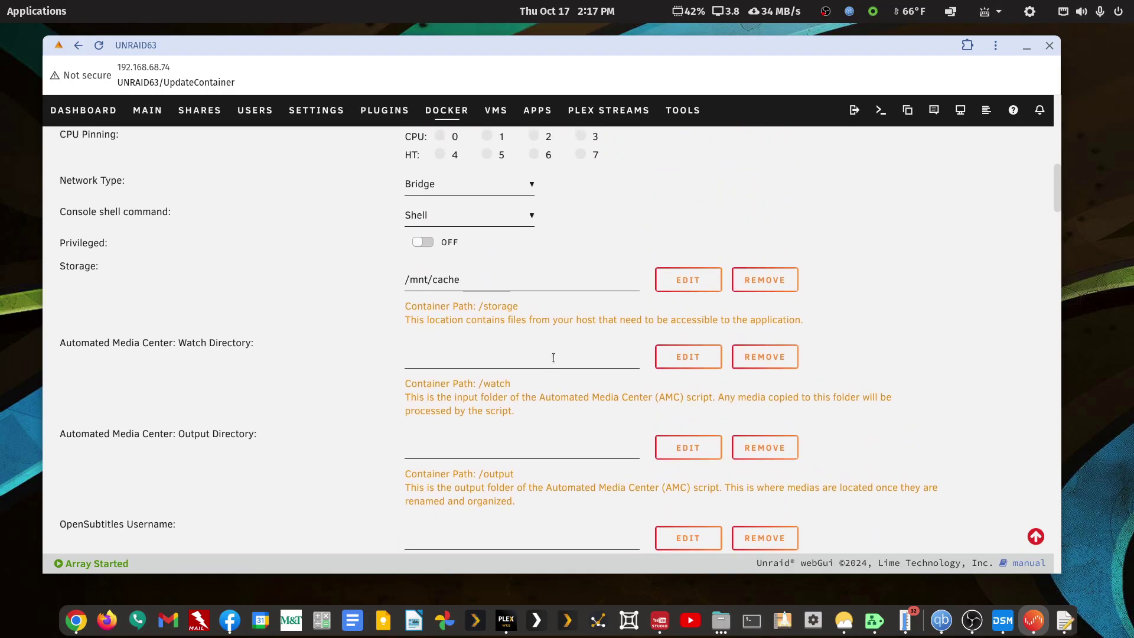
pyautogui.scroll(-20, 448, 285)
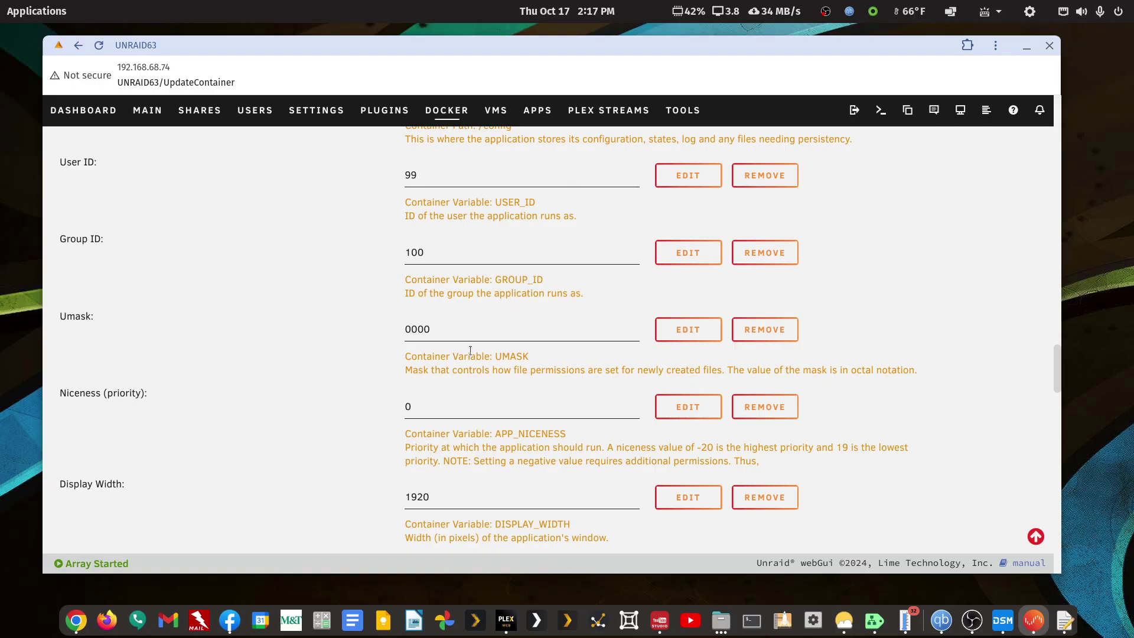
pyautogui.scroll(-20, 470, 351)
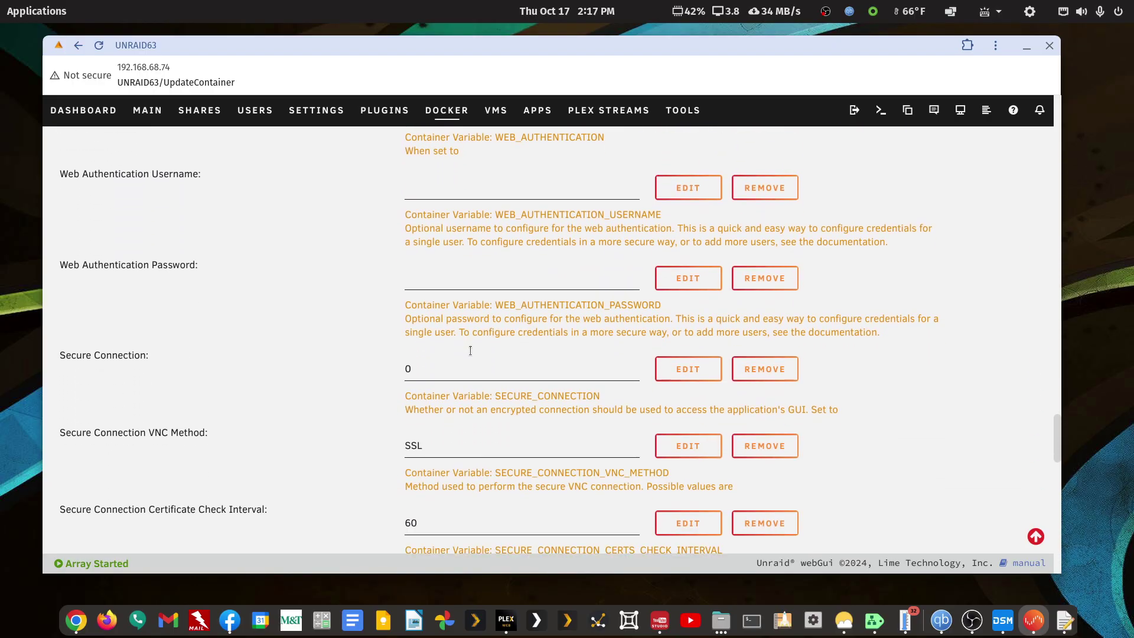
pyautogui.scroll(-20, 470, 351)
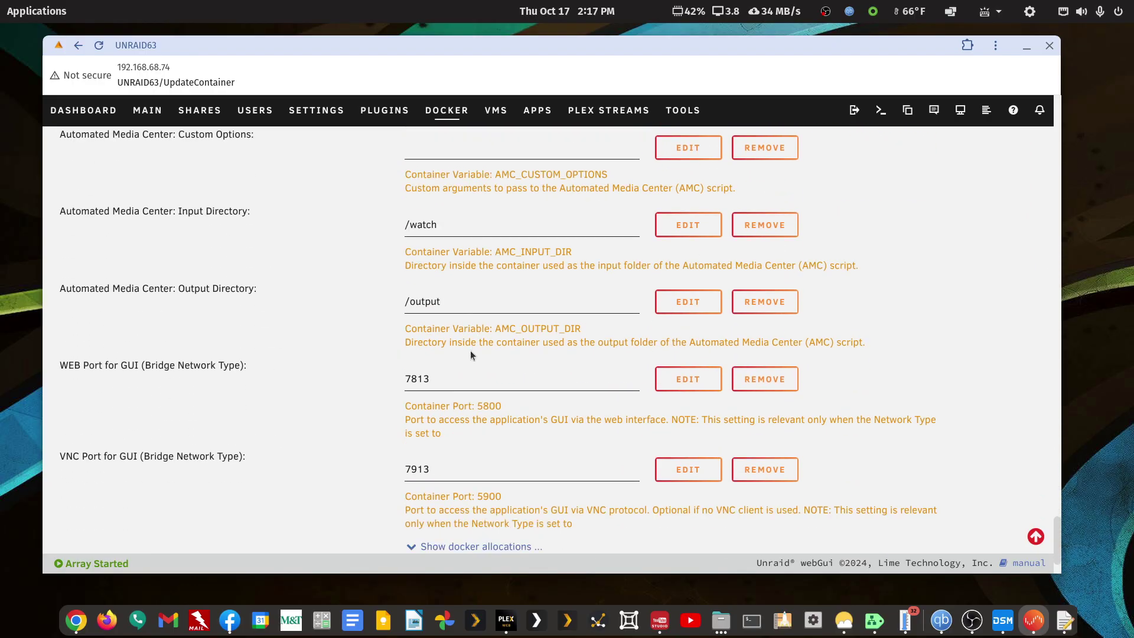
pyautogui.scroll(-3, 471, 350)
pyautogui.scroll(15, 473, 350)
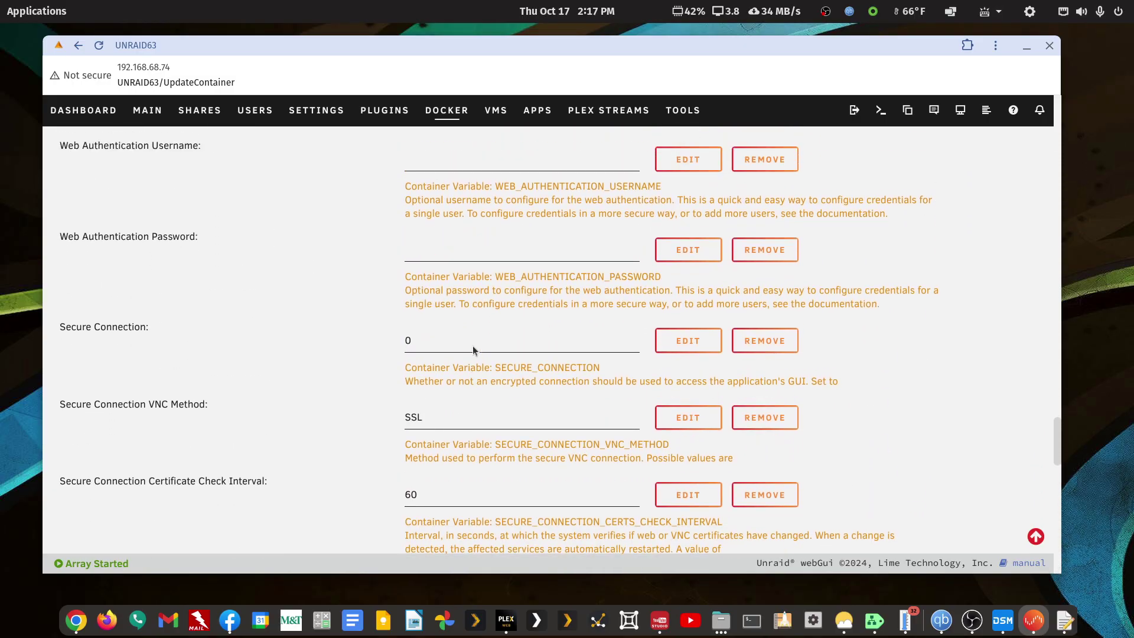
pyautogui.scroll(15, 473, 351)
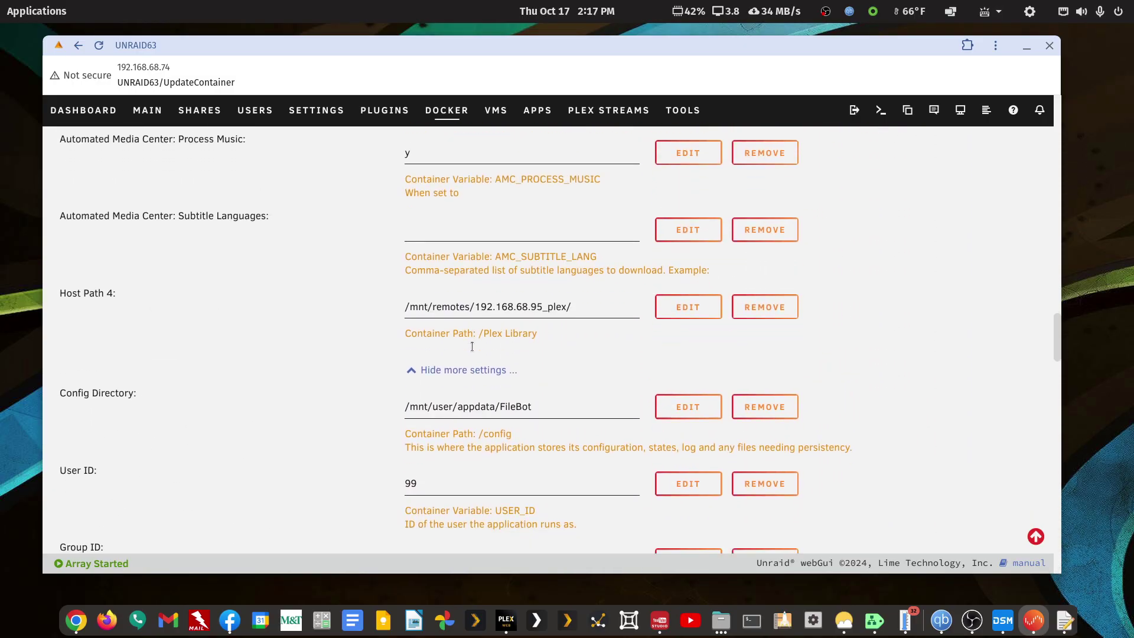
pyautogui.scroll(-1, 472, 346)
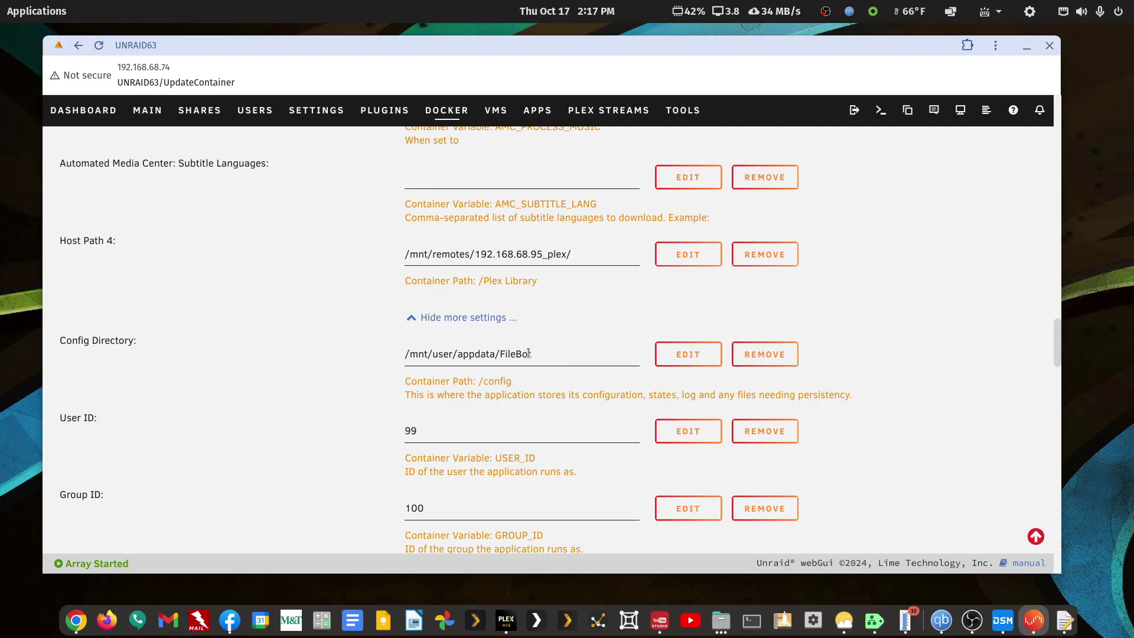
pyautogui.scroll(-14, 528, 353)
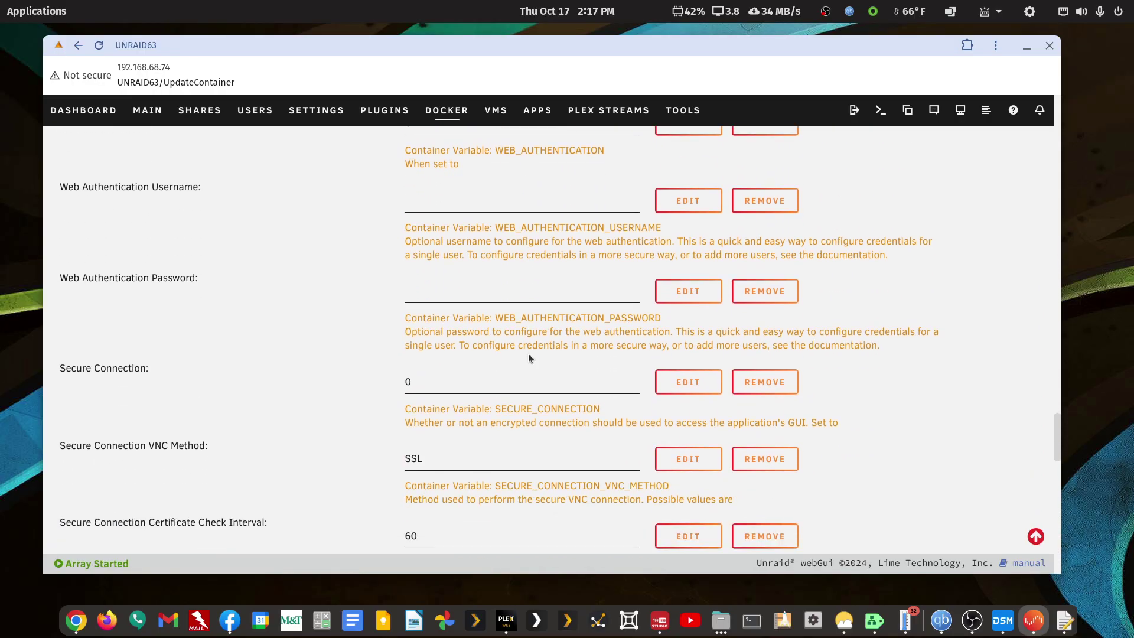
pyautogui.scroll(-10, 529, 357)
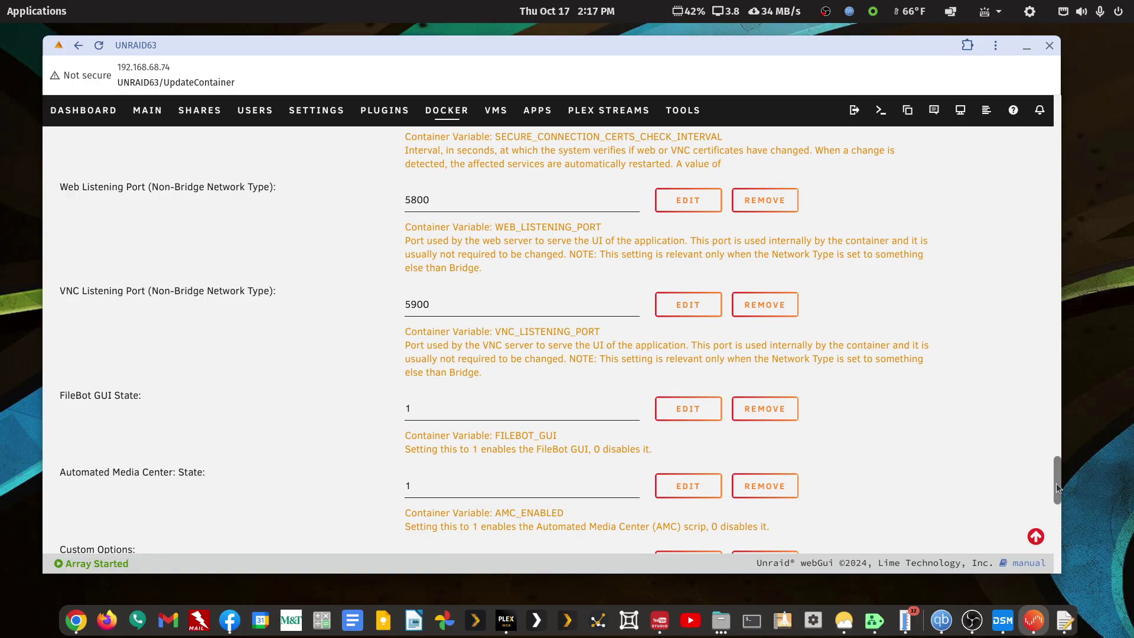
pyautogui.moveTo(1056, 483); pyautogui.dragTo(1043, 346)
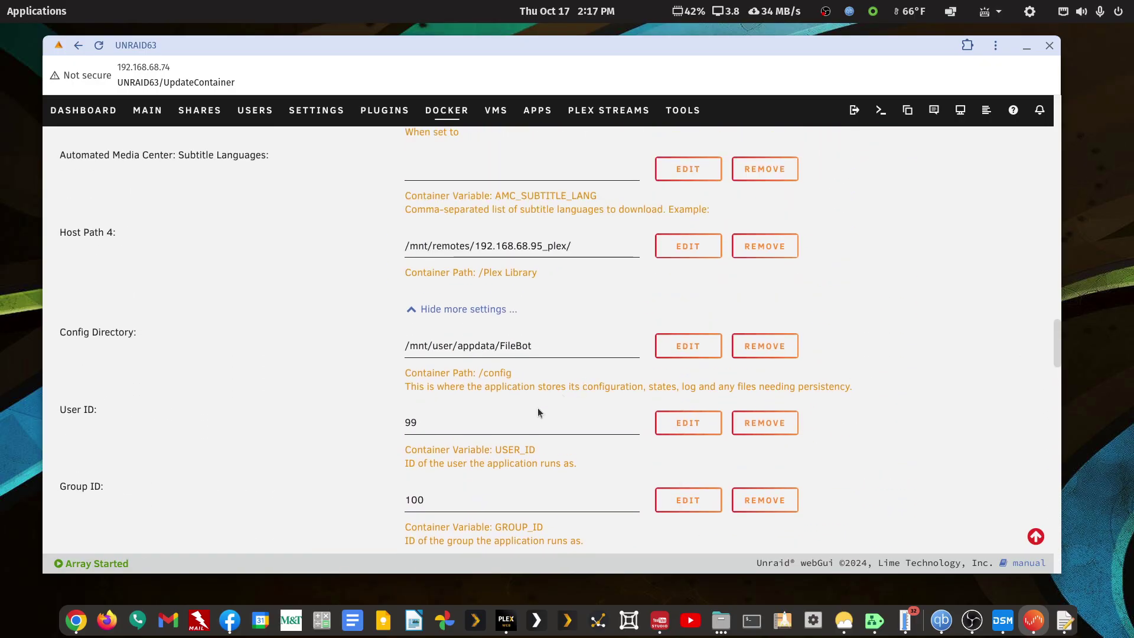
pyautogui.scroll(3, 539, 408)
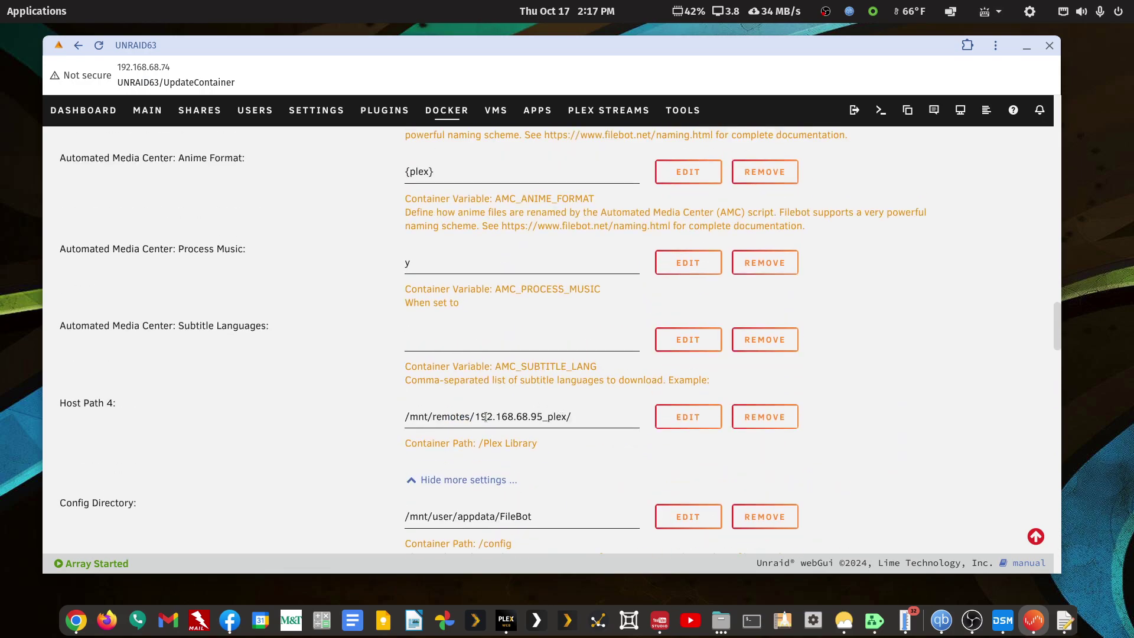
pyautogui.scroll(-20, 485, 417)
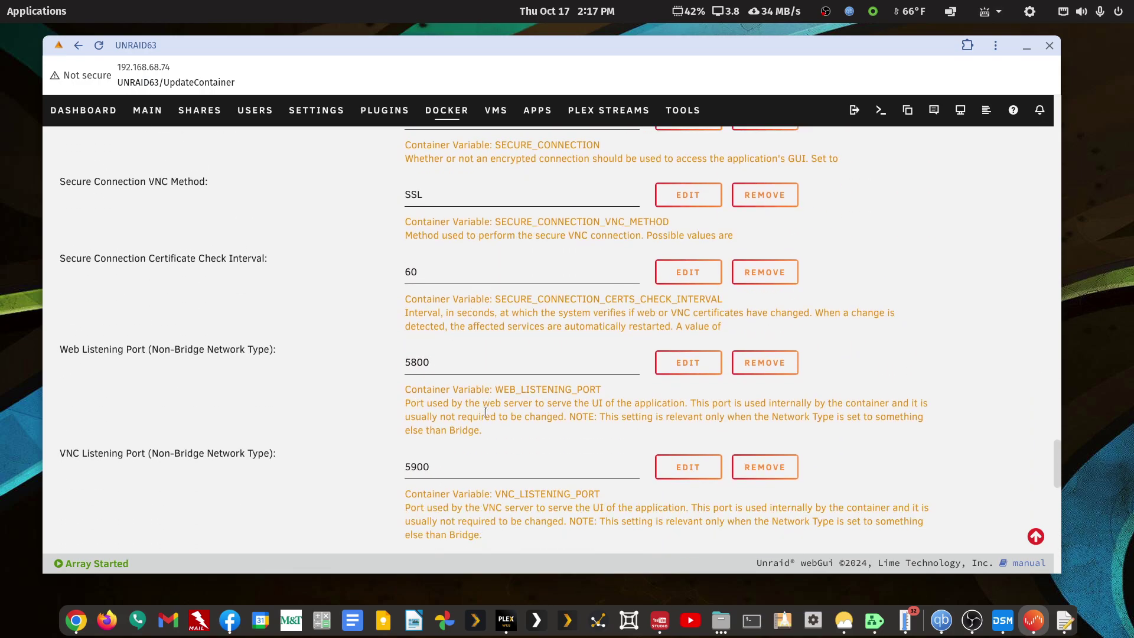
pyautogui.scroll(-5, 481, 414)
pyautogui.click(435, 520)
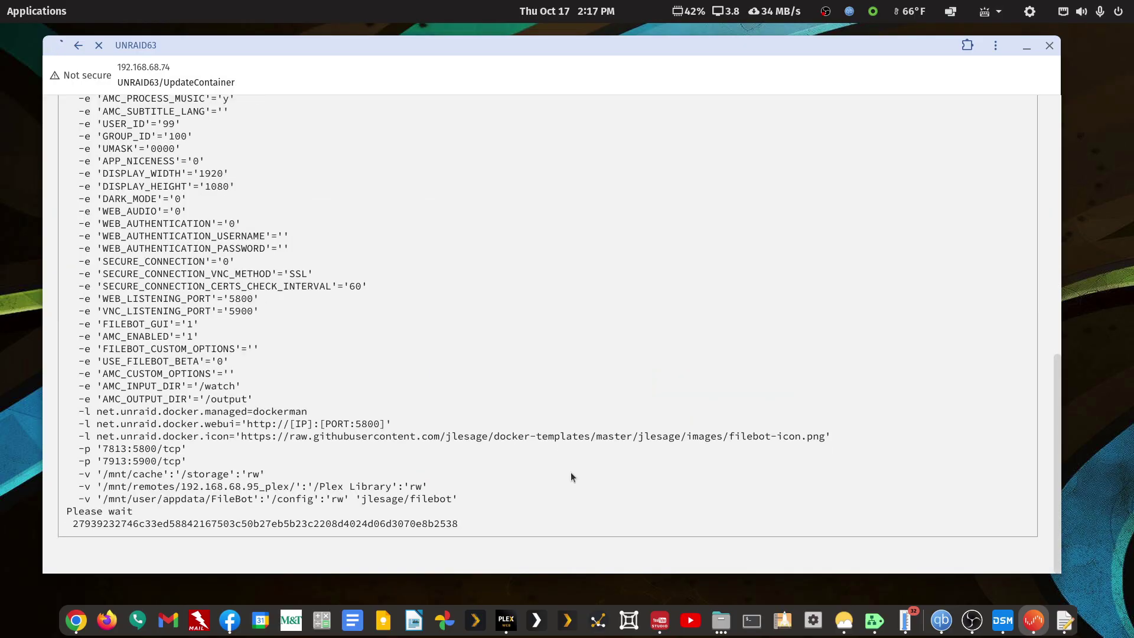
# Finish the FileBot update and open the recreated container's action menu in the Docker list
pyautogui.scroll(-2, 571, 473)
pyautogui.click(556, 523)
pyautogui.scroll(-5, 395, 357)
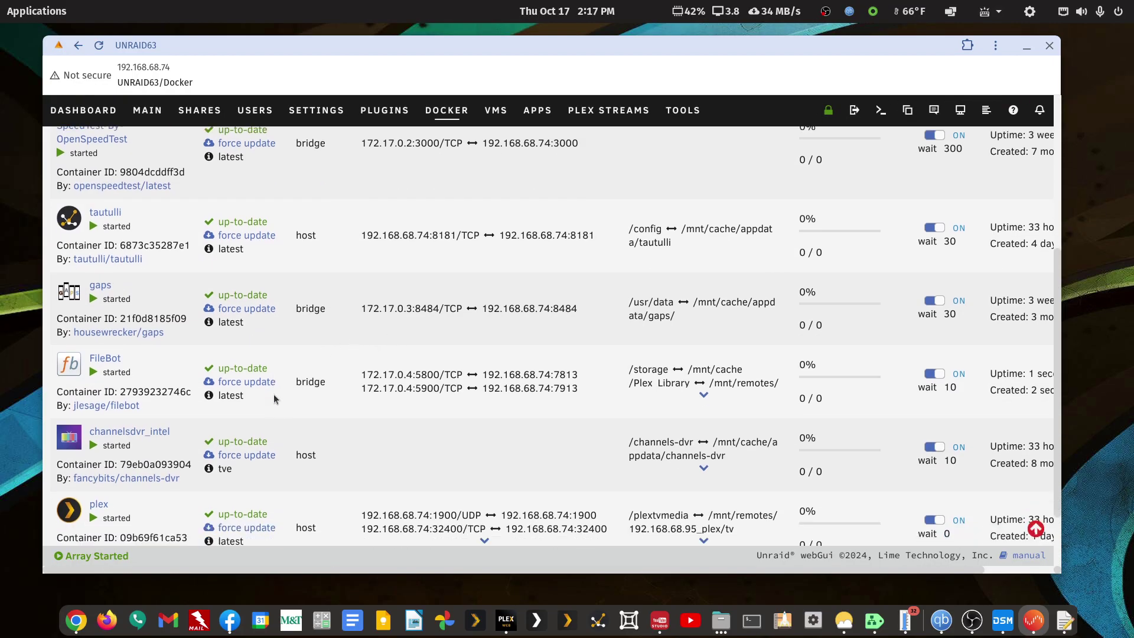
pyautogui.click(69, 302)
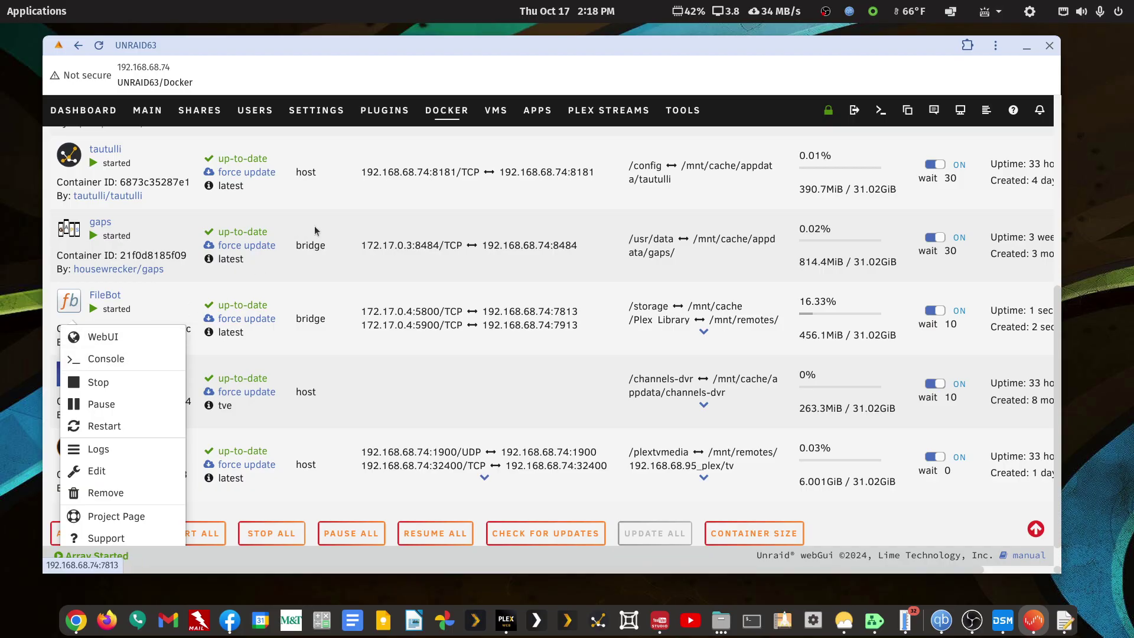
# Hide the browser and look into the movie and tv folders at the plex share's top level
pyautogui.click(1024, 47)
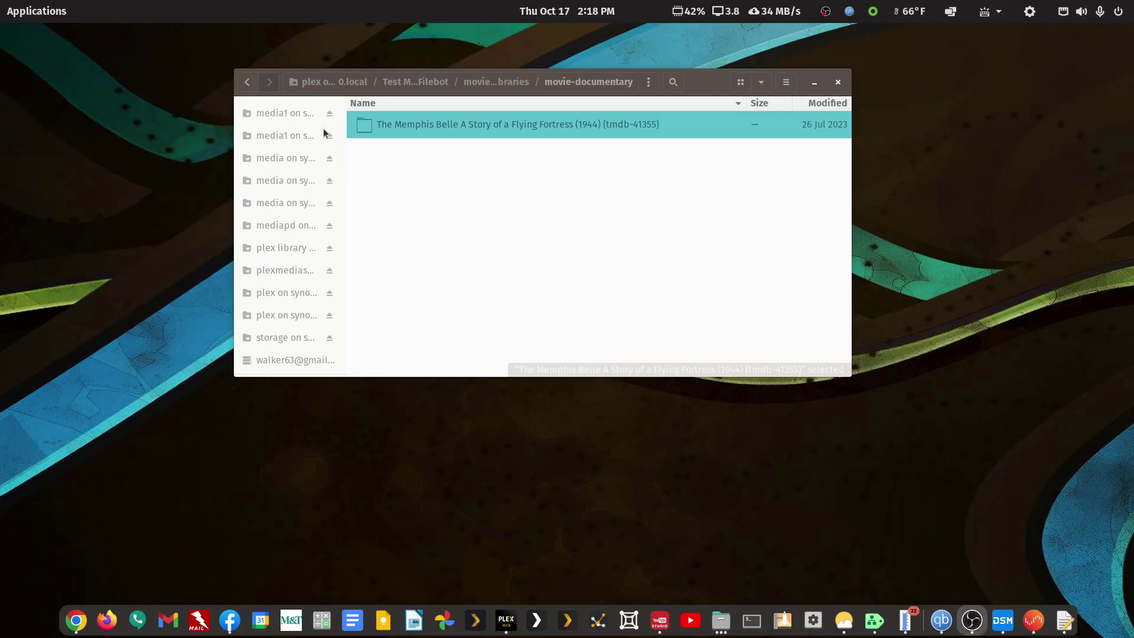
pyautogui.click(253, 88)
pyautogui.click(253, 88)
pyautogui.click(253, 88)
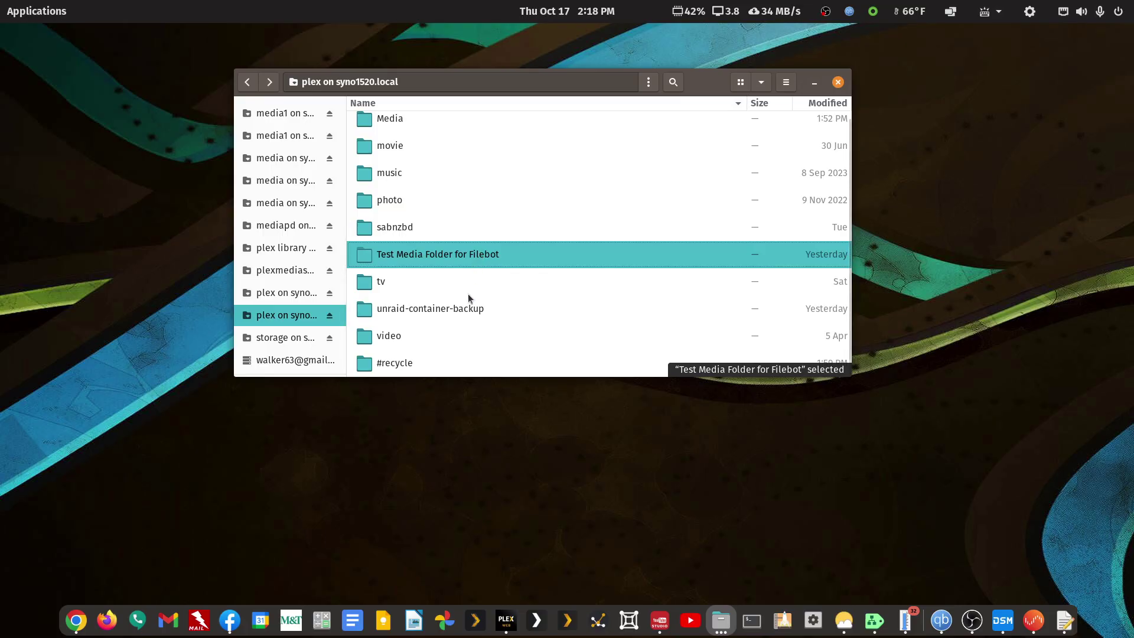
pyautogui.scroll(1, 466, 292)
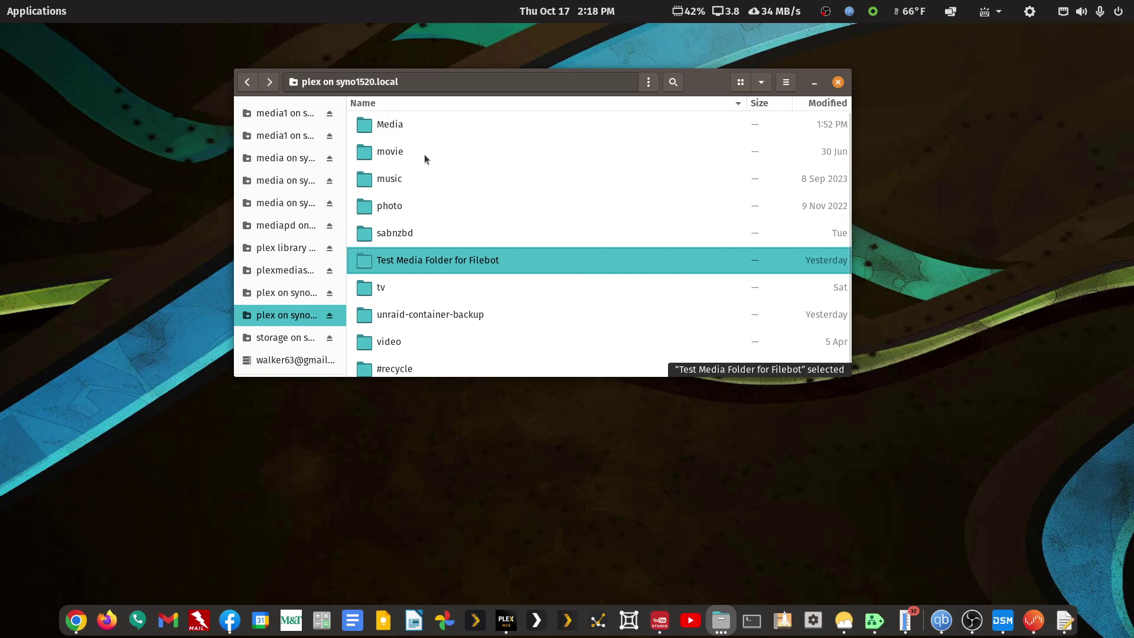
pyautogui.doubleClick(389, 153)
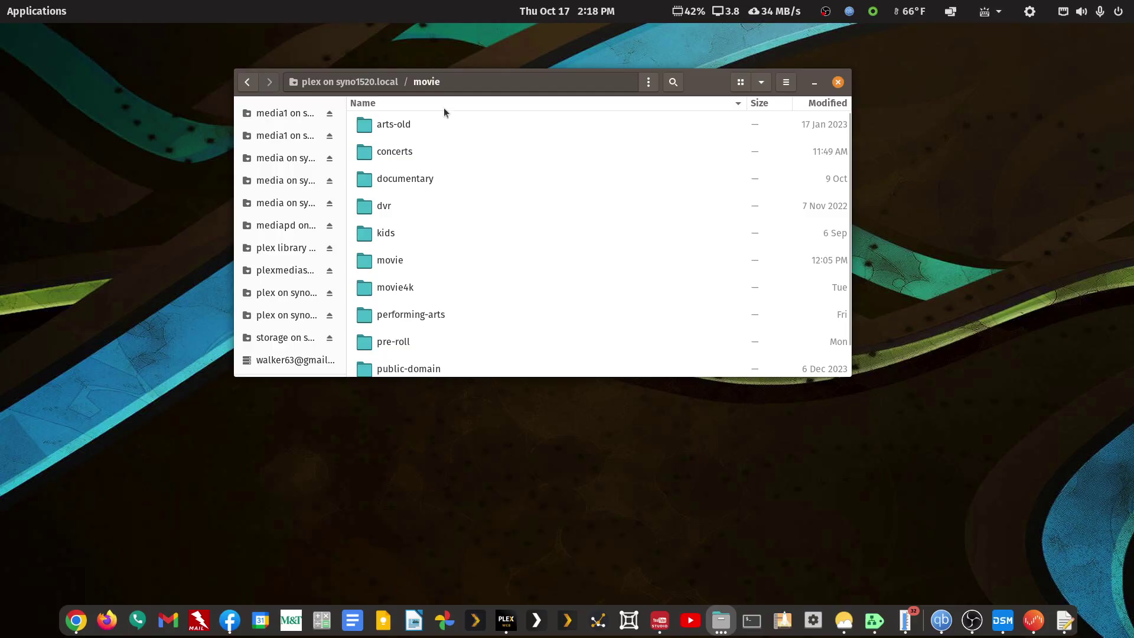
pyautogui.hotkey('alt', 'Left')
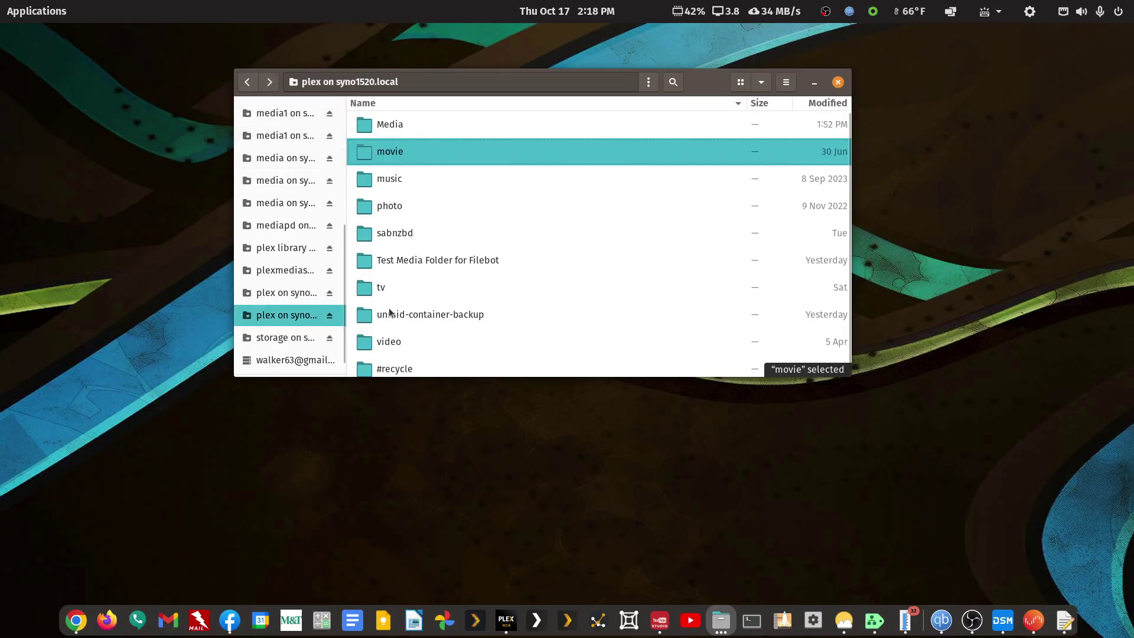
pyautogui.doubleClick(381, 289)
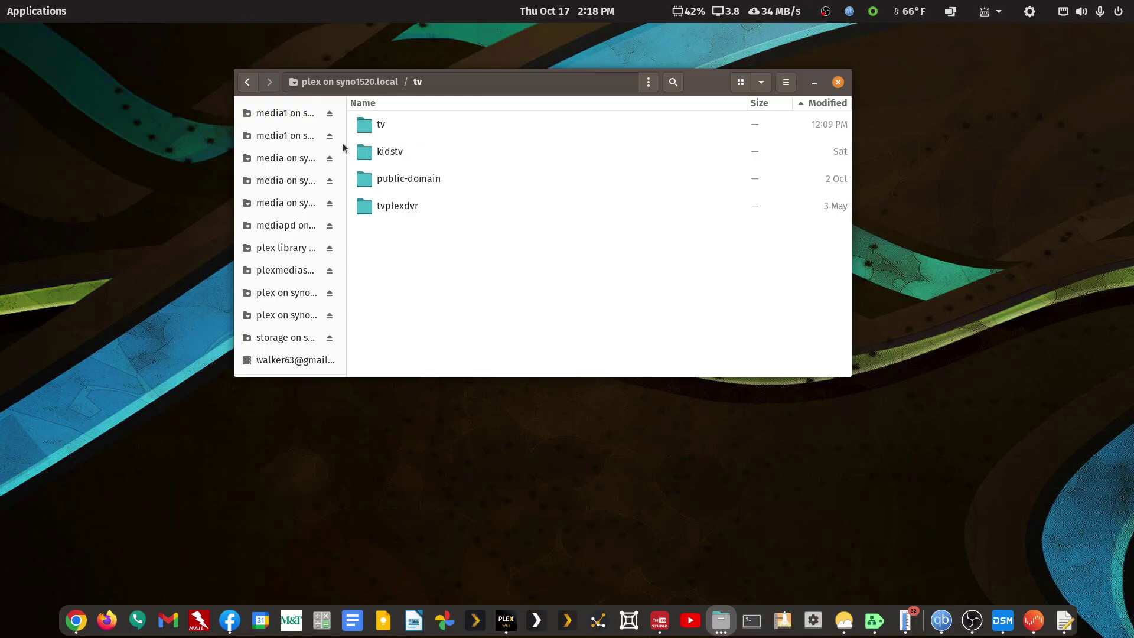
pyautogui.click(253, 86)
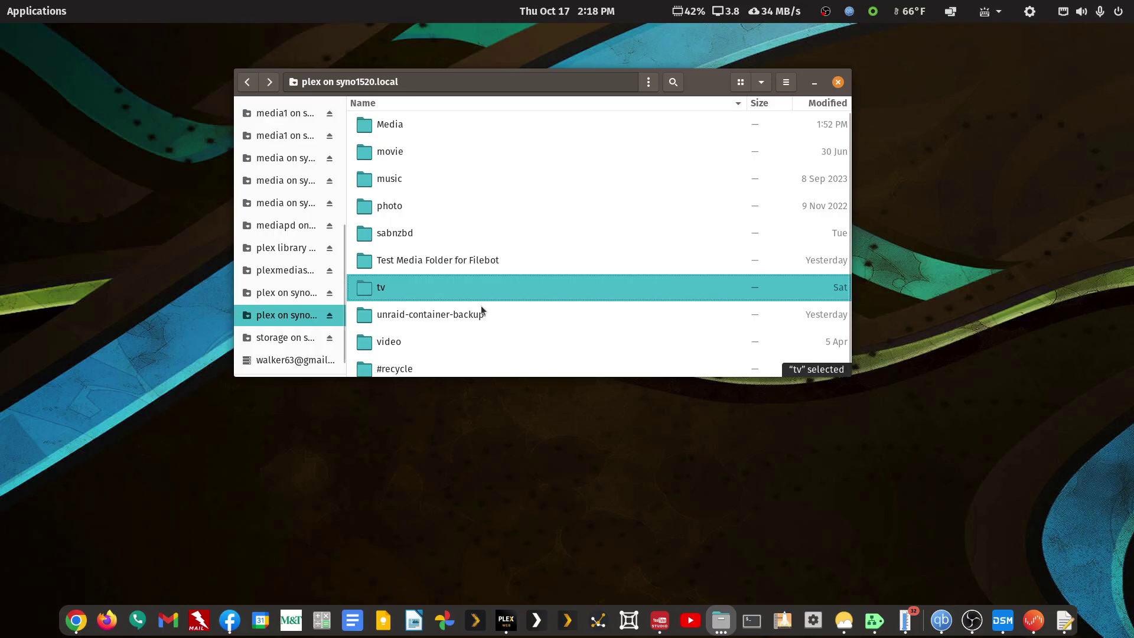
# Go into Test Media Folder for Filebot > movie-libraries > movie-documentary > The Memphis Belle folder
pyautogui.doubleClick(427, 263)
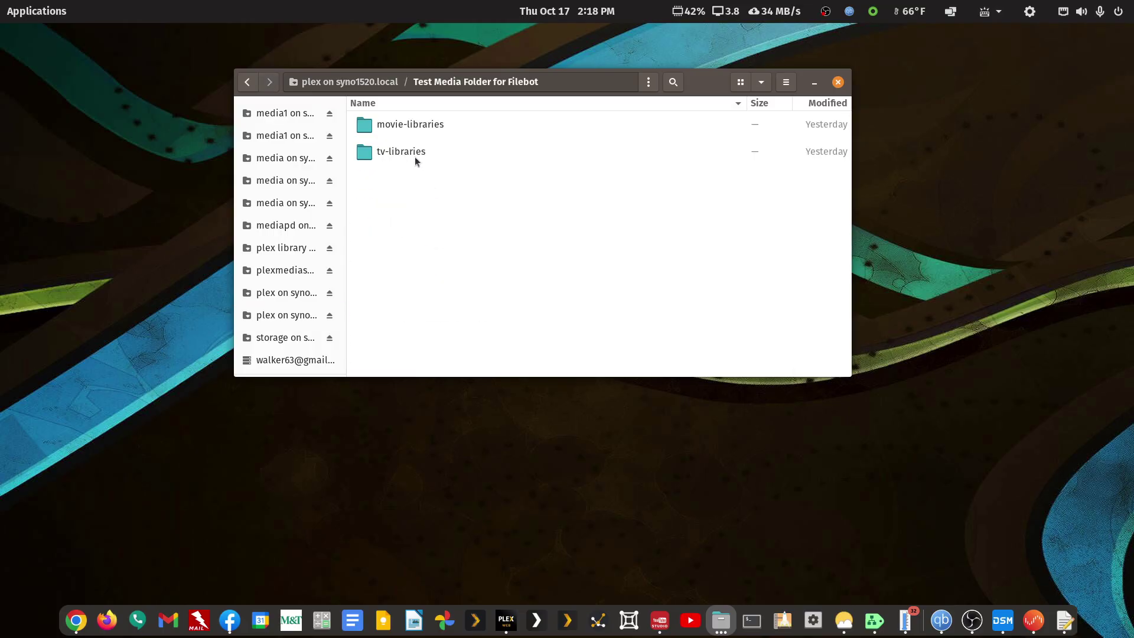
pyautogui.doubleClick(424, 122)
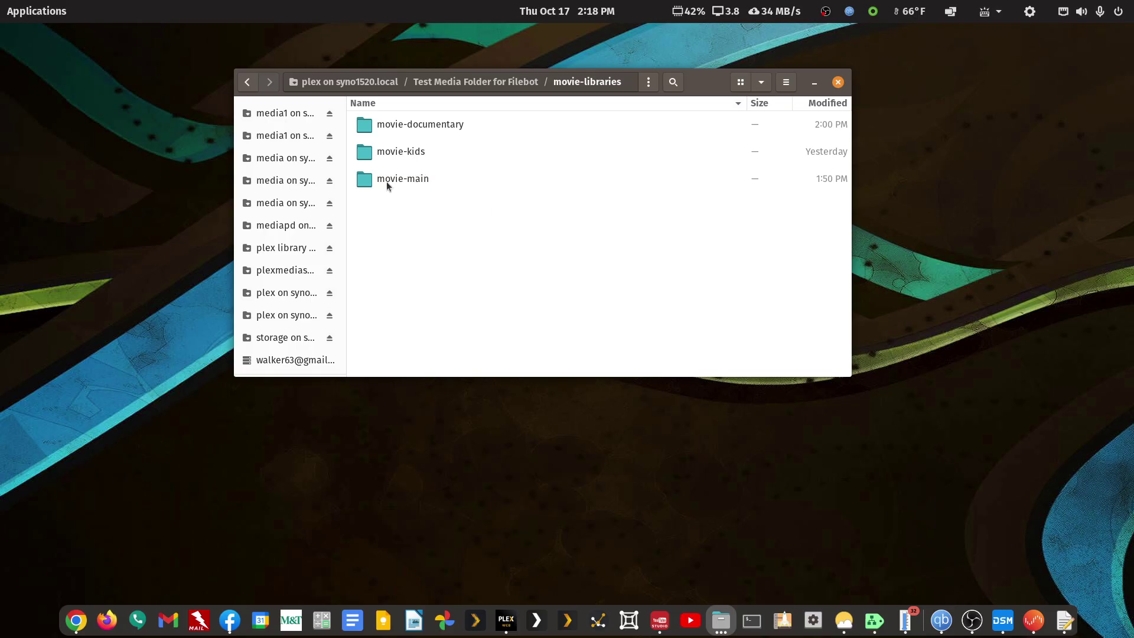
pyautogui.doubleClick(423, 124)
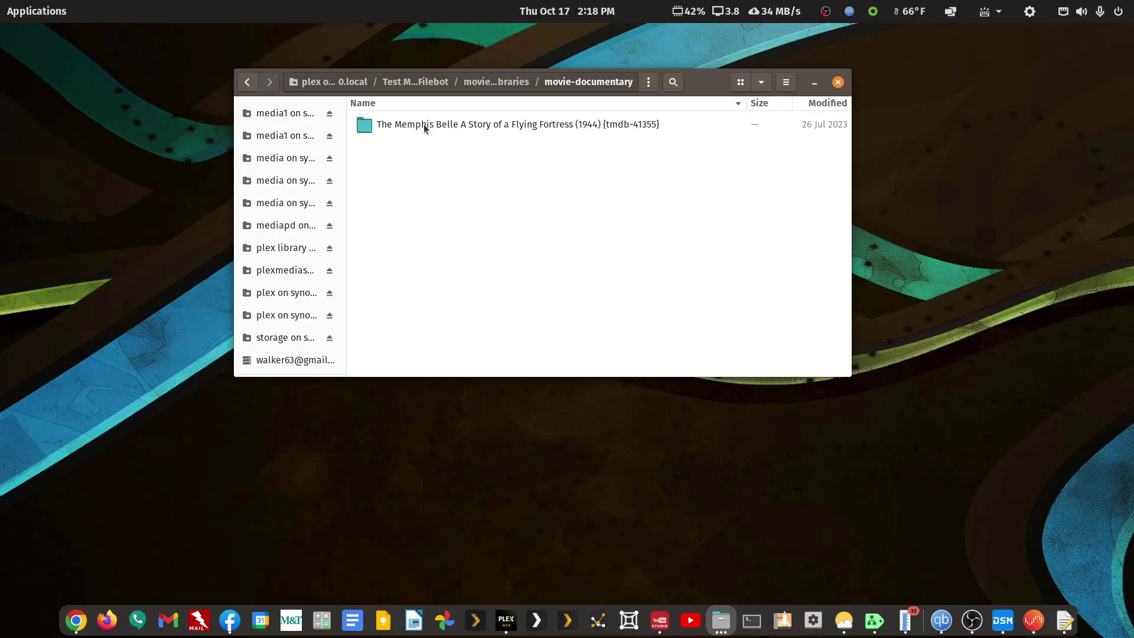
pyautogui.doubleClick(425, 124)
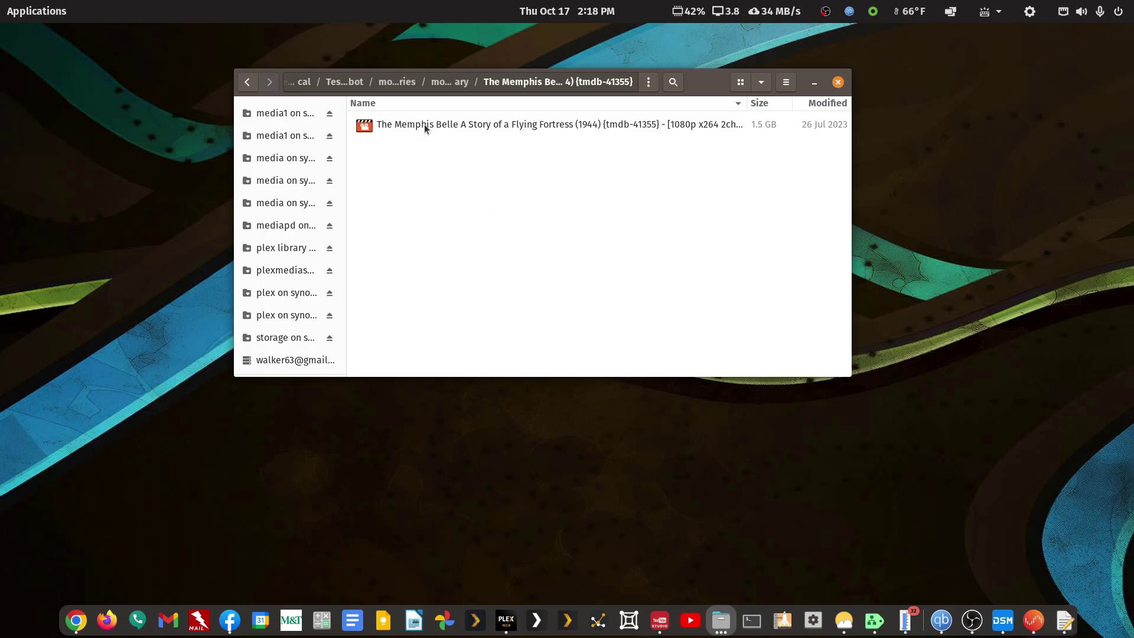
# Rename the Memphis Belle .mp4, removing ' {tmdb-41355} - [1080p x264 2ch AAC]' from its name
pyautogui.rightClick(472, 126)
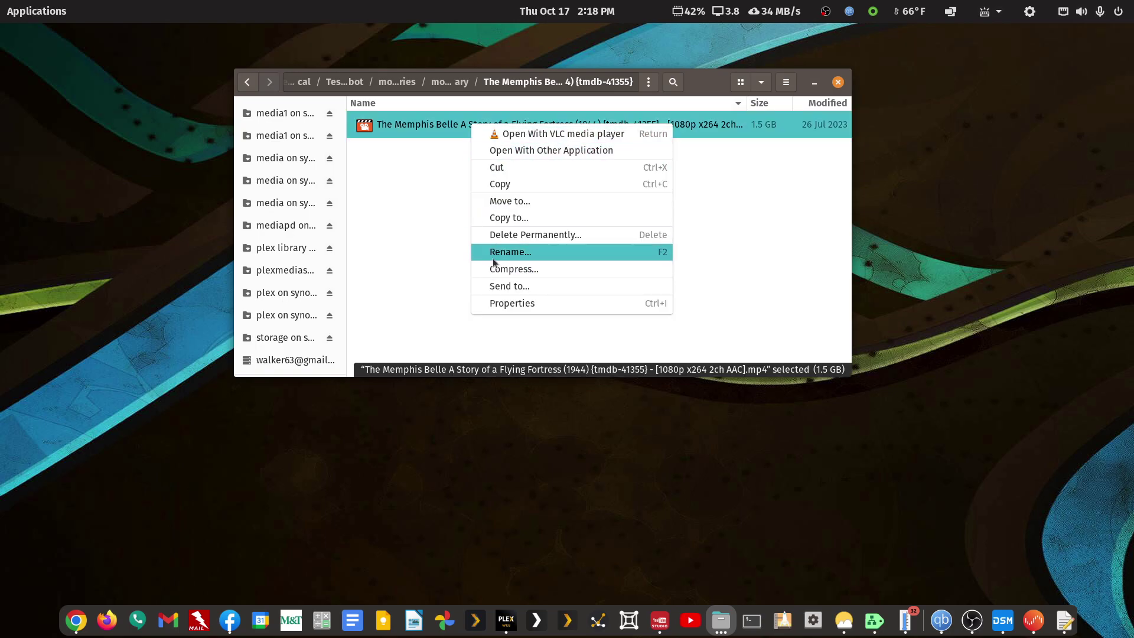
pyautogui.click(514, 251)
pyautogui.press('Right')
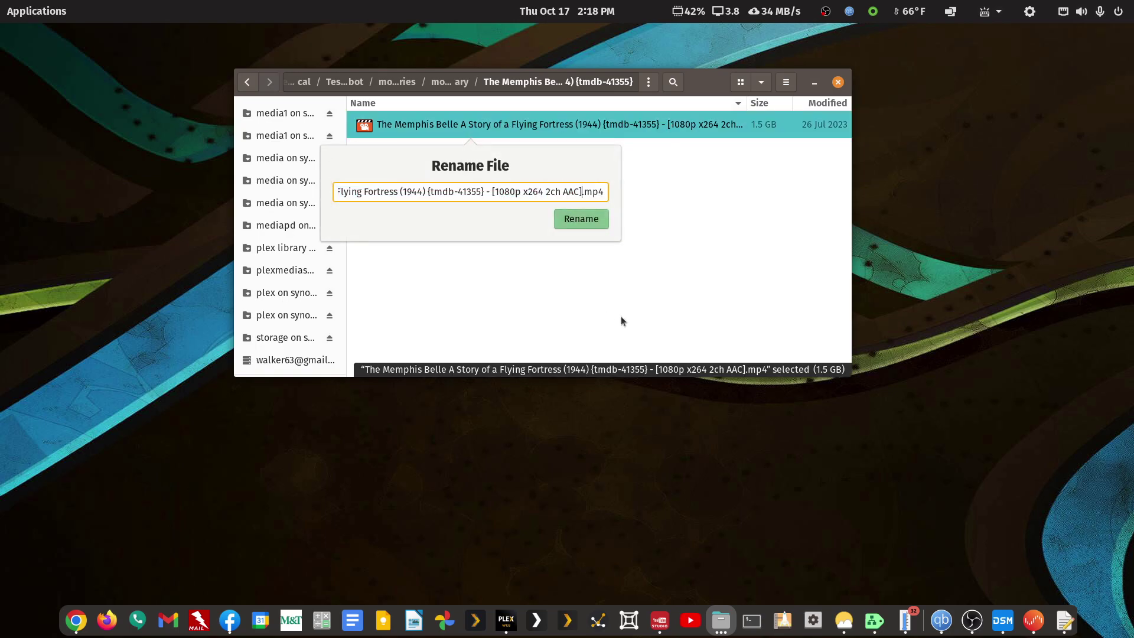
pyautogui.hotkey('shift', 'Left')
pyautogui.hotkey('shift', 'Left')
pyautogui.hotkey('shift', 'Left')
pyautogui.hotkey('shift', 'Left')
pyautogui.hotkey('shift', 'Left')
pyautogui.hotkey('shift', 'Left')
pyautogui.hotkey('shift', 'Left')
pyautogui.hotkey('shift', 'Left')
pyautogui.hotkey('shift', 'Left')
pyautogui.hotkey('shift', 'Left')
pyautogui.hotkey('shift', 'Left')
pyautogui.hotkey('shift', 'Left')
pyautogui.hotkey('shift', 'Left')
pyautogui.hotkey('shift', 'Left')
pyautogui.hotkey('shift', 'Left')
pyautogui.hotkey('shift', 'Left')
pyautogui.hotkey('shift', 'Left')
pyautogui.hotkey('shift', 'Left')
pyautogui.hotkey('shift', 'Left')
pyautogui.hotkey('shift', 'Left')
pyautogui.hotkey('shift', 'Left')
pyautogui.hotkey('shift', 'Left')
pyautogui.hotkey('shift', 'Left')
pyautogui.hotkey('shift', 'Left')
pyautogui.hotkey('shift', 'Left')
pyautogui.hotkey('shift', 'Left')
pyautogui.hotkey('shift', 'Left')
pyautogui.hotkey('shift', 'Left')
pyautogui.hotkey('shift', 'Left')
pyautogui.hotkey('shift', 'Left')
pyautogui.hotkey('shift', 'Left')
pyautogui.hotkey('shift', 'Left')
pyautogui.hotkey('shift', 'Left')
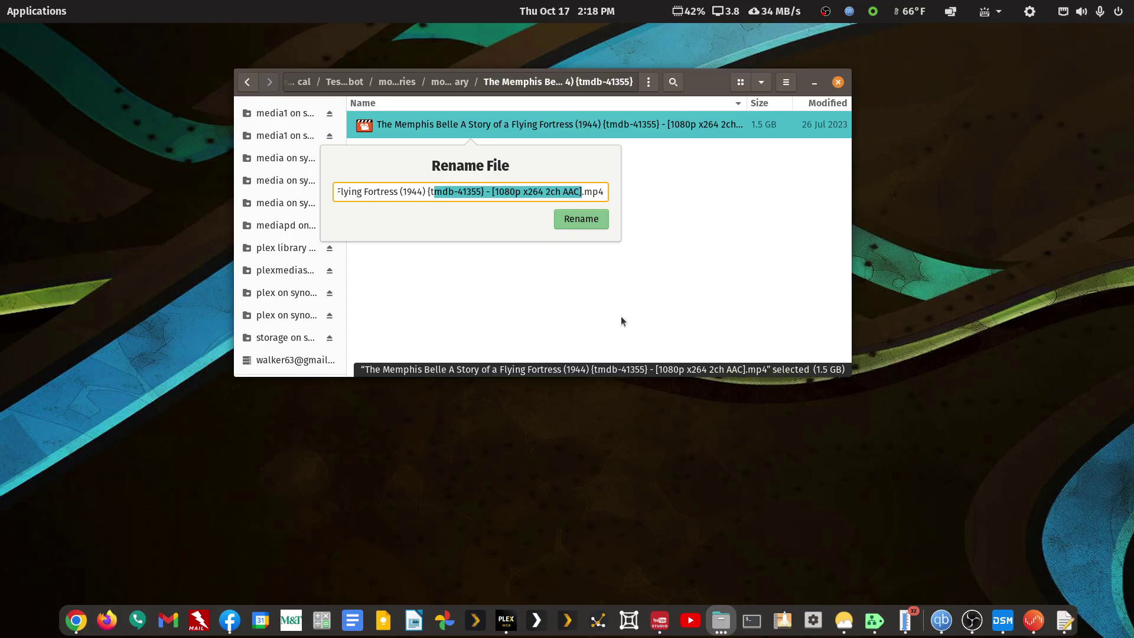
pyautogui.press('BackSpace')
pyautogui.press('Return')
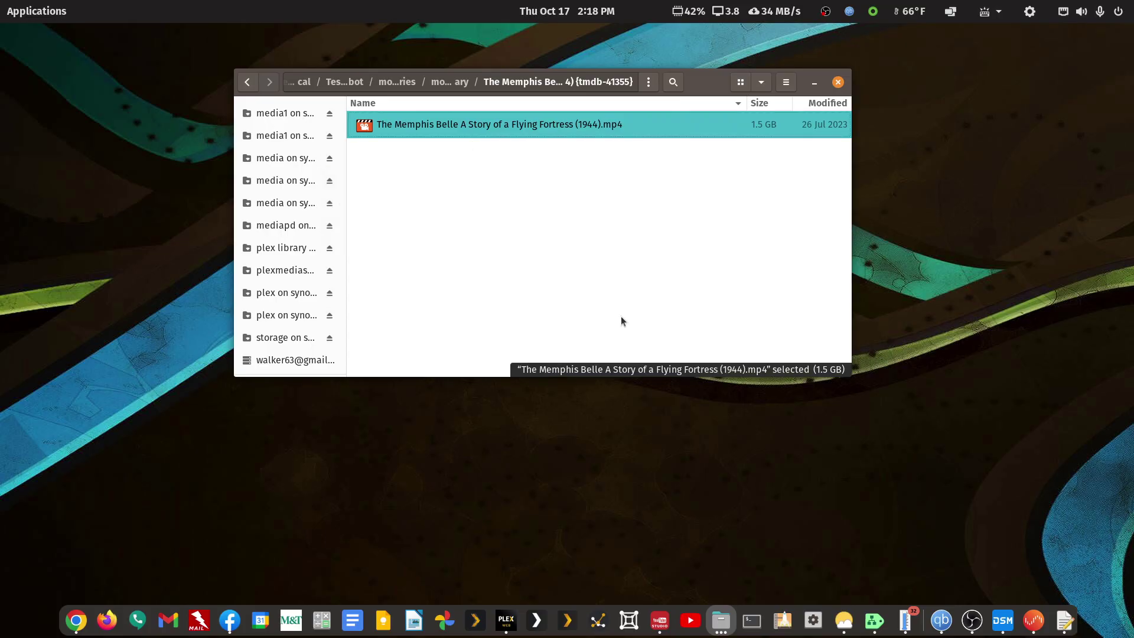
# Drop the {tmdb-41355} tag from the Memphis Belle folder name, then go back to movie-libraries
pyautogui.click(248, 82)
pyautogui.rightClick(486, 121)
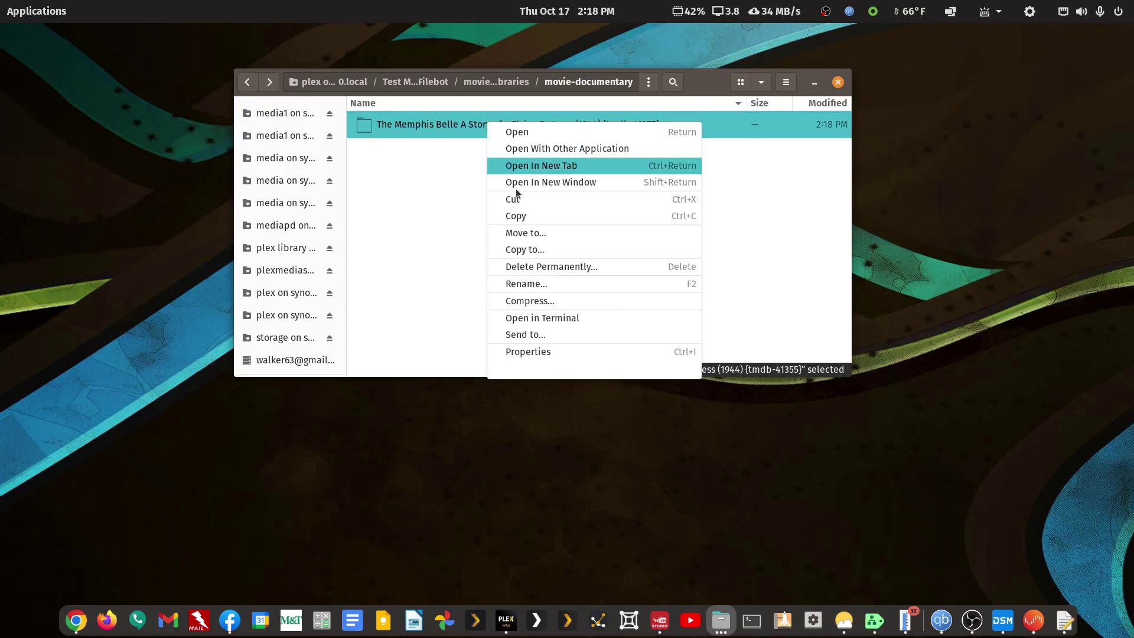
pyautogui.click(523, 284)
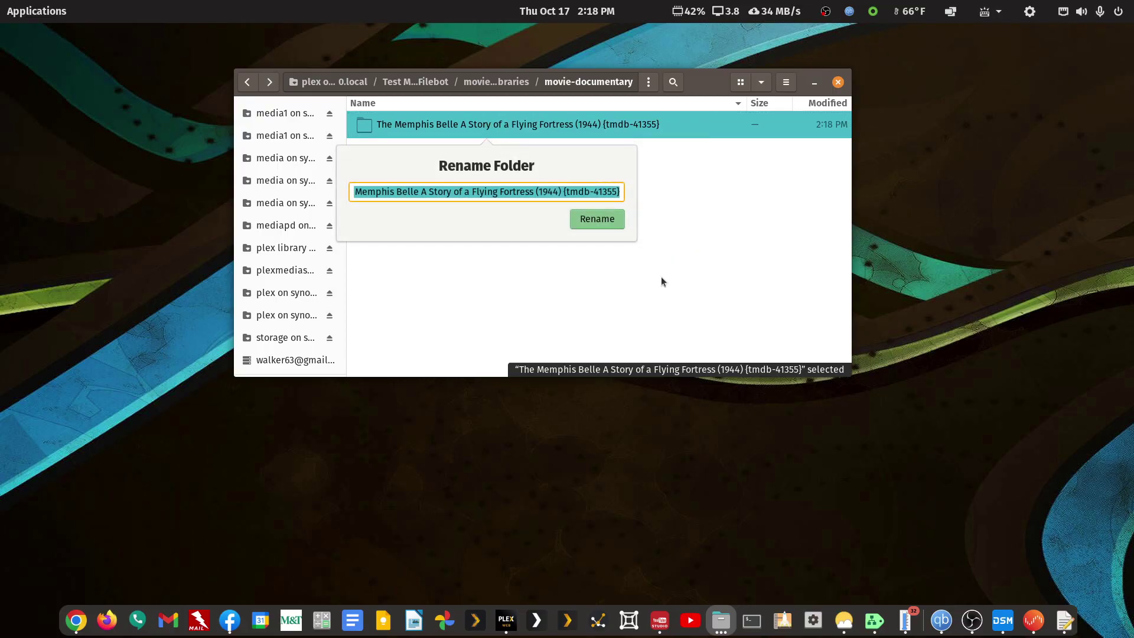
pyautogui.press('End')
pyautogui.hotkey('shift', 'Left')
pyautogui.hotkey('shift', 'Left')
pyautogui.hotkey('shift', 'Left')
pyautogui.hotkey('shift', 'Left')
pyautogui.hotkey('shift', 'Left')
pyautogui.hotkey('shift', 'Left')
pyautogui.hotkey('shift', 'Left')
pyautogui.hotkey('shift', 'Left')
pyautogui.hotkey('shift', 'Left')
pyautogui.hotkey('shift', 'Left')
pyautogui.hotkey('shift', 'Left')
pyautogui.hotkey('shift', 'Left')
pyautogui.hotkey('shift', 'Left')
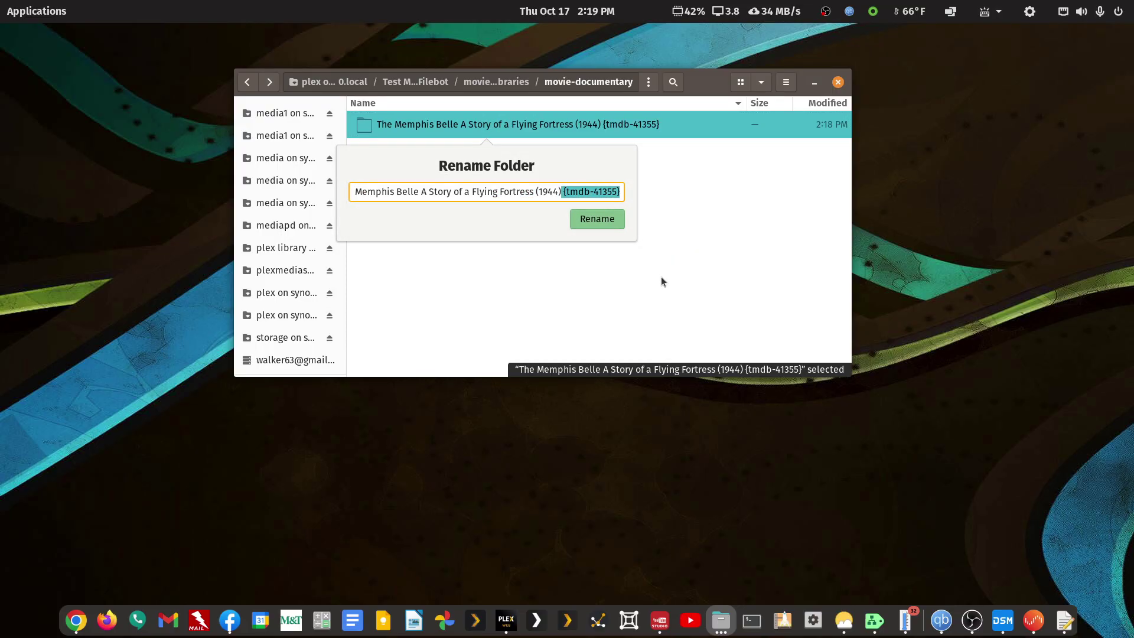
pyautogui.press('BackSpace')
pyautogui.press('Return')
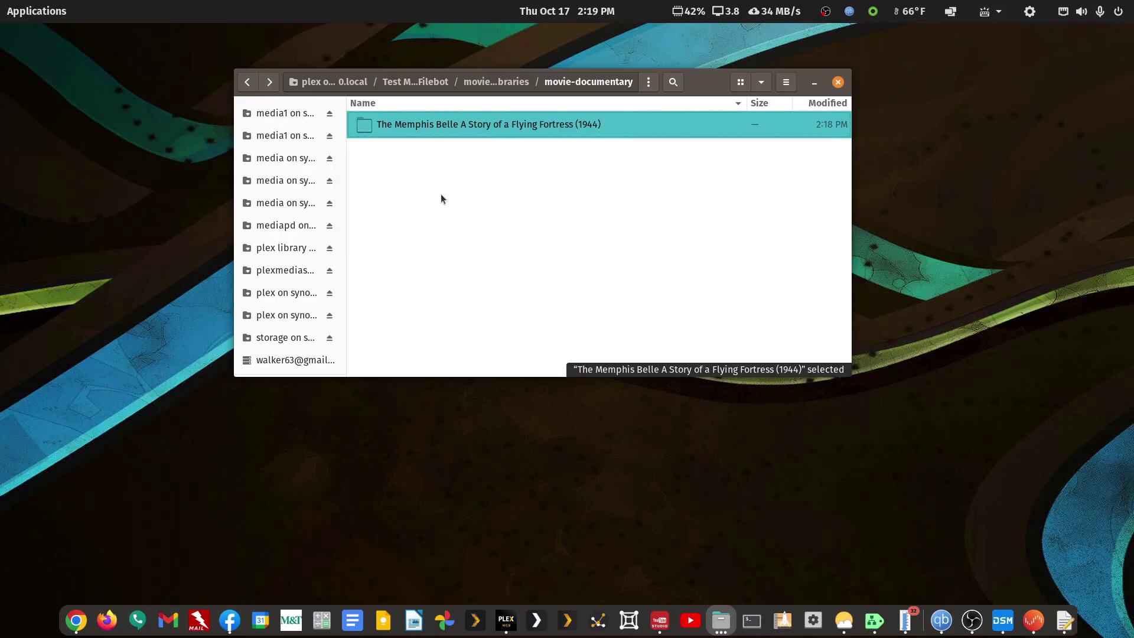
pyautogui.click(247, 84)
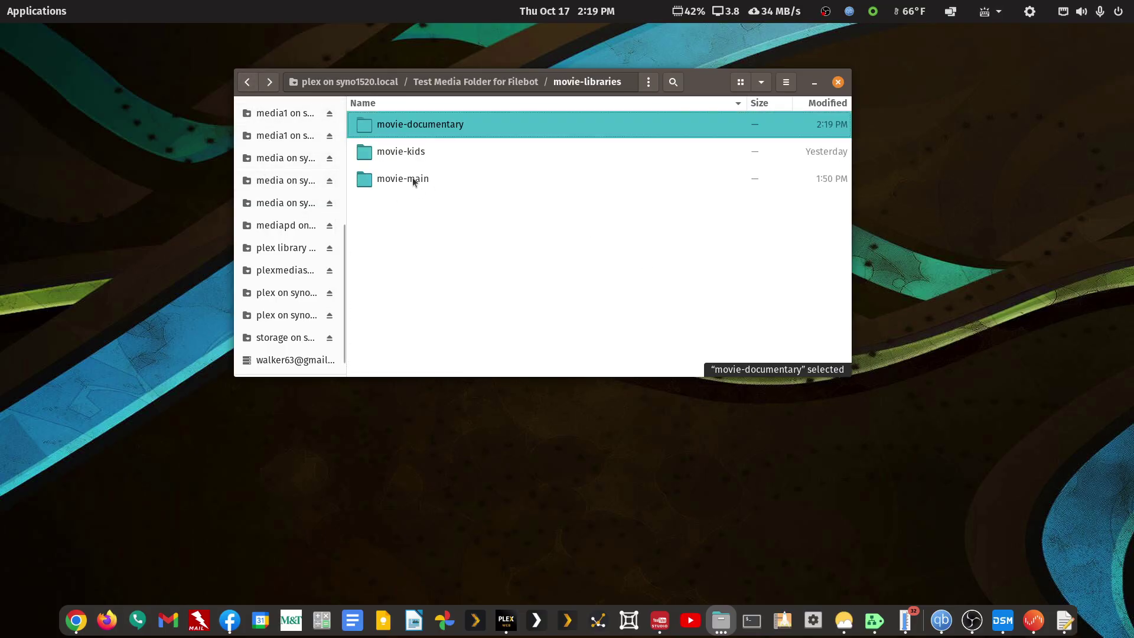
# In The Brain That Wouldn't Die folder, strip the tmdb and quality tags from the .eng.srt subtitle
pyautogui.doubleClick(415, 181)
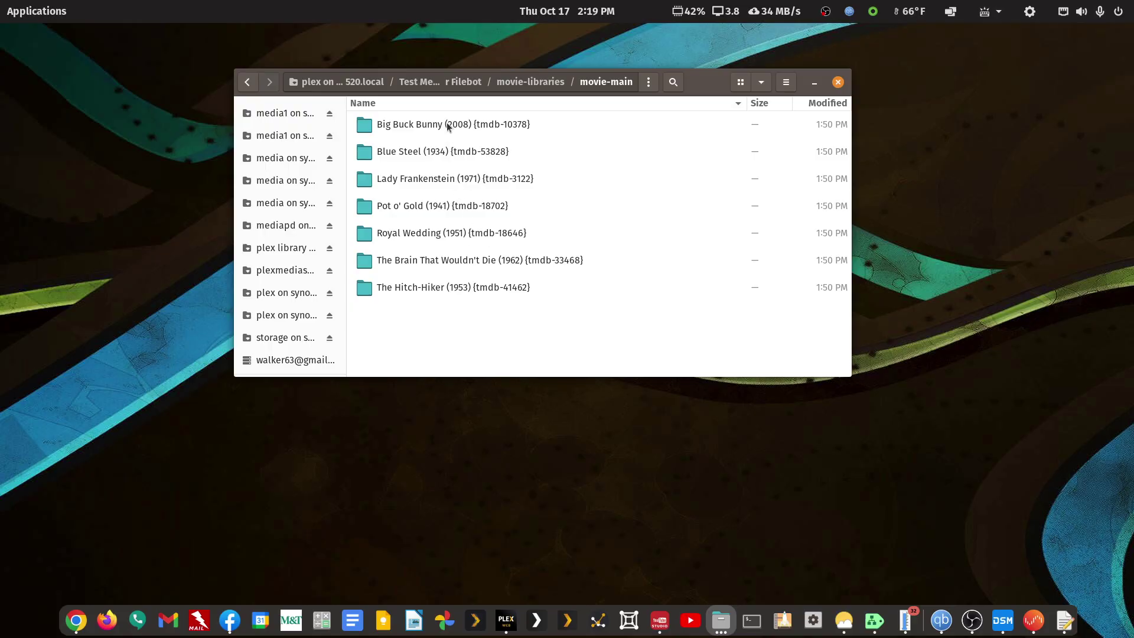
pyautogui.doubleClick(432, 288)
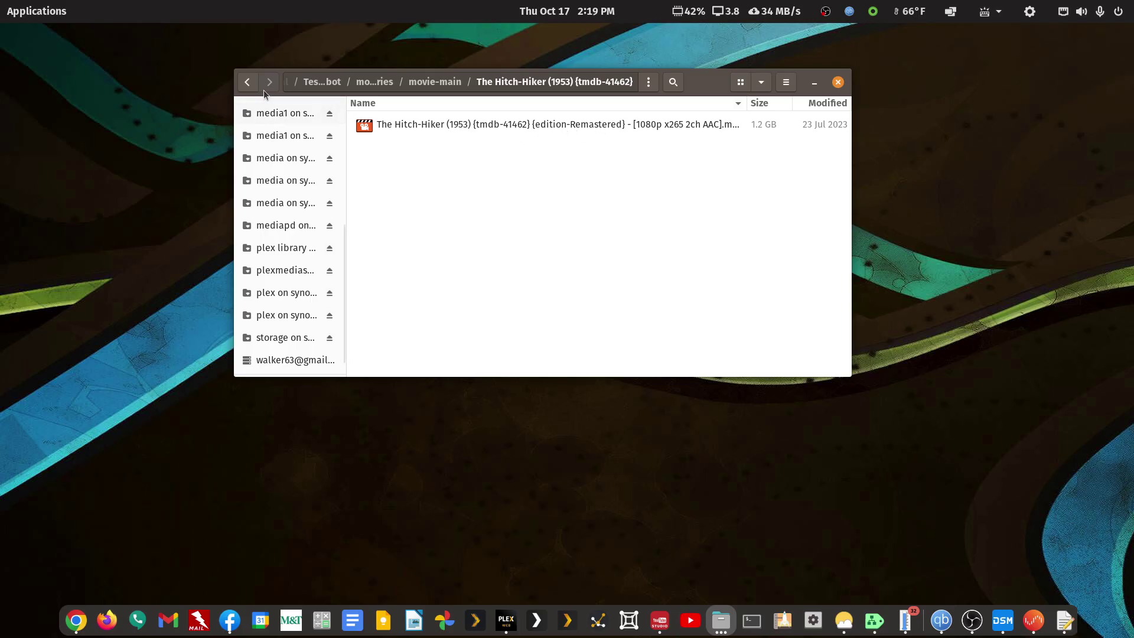
pyautogui.click(248, 82)
pyautogui.doubleClick(419, 261)
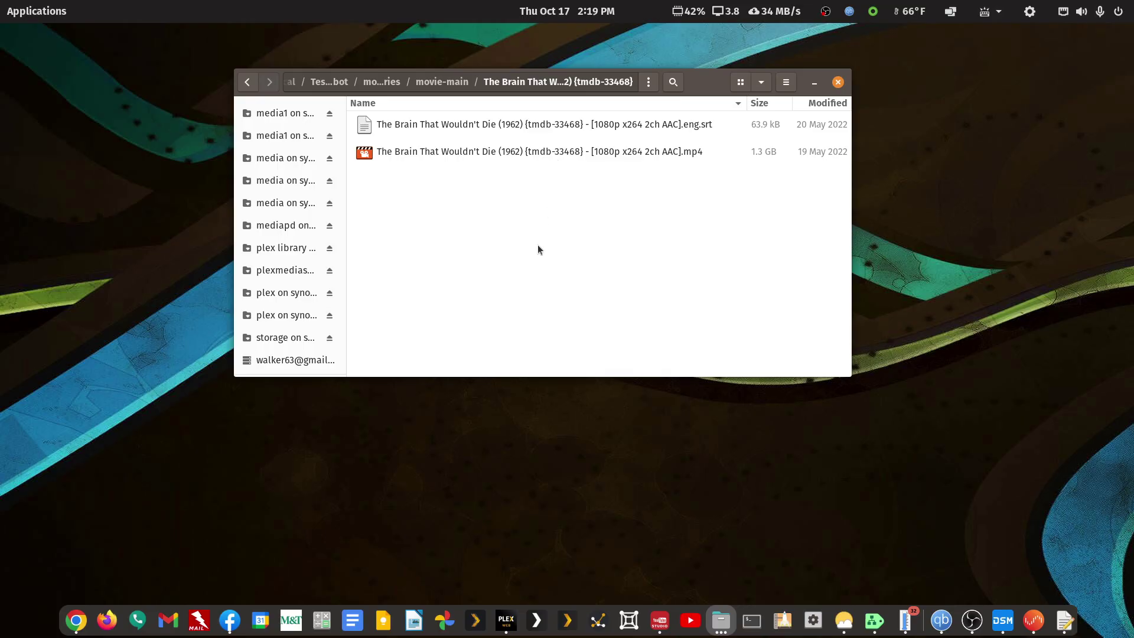
pyautogui.press('Down')
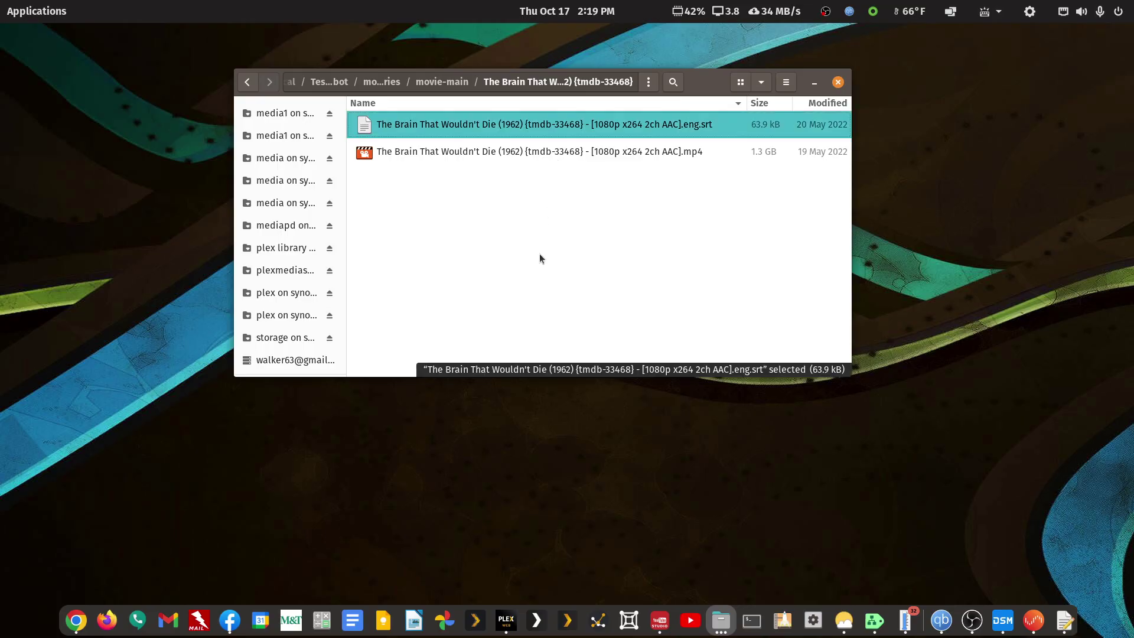
pyautogui.press('F2')
pyautogui.press('Right')
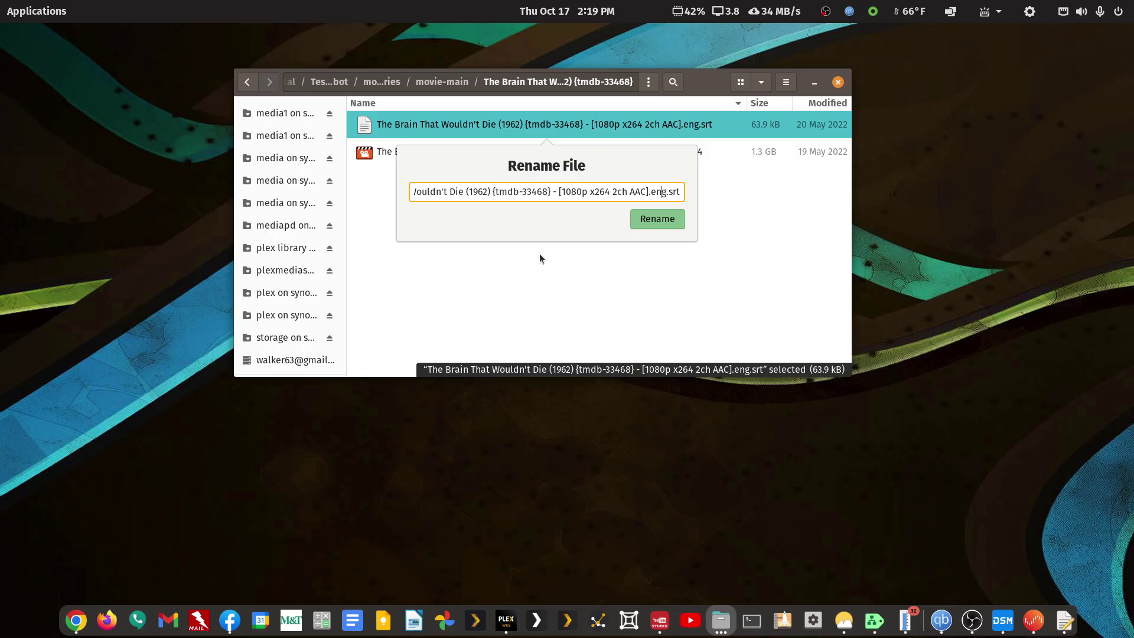
pyautogui.press('Right')
pyautogui.hotkey('shift', 'Left')
pyautogui.hotkey('shift', 'Left')
pyautogui.hotkey('shift', 'Left')
pyautogui.hotkey('shift', 'Left')
pyautogui.hotkey('shift', 'Left')
pyautogui.hotkey('shift', 'Left')
pyautogui.hotkey('shift', 'Left')
pyautogui.hotkey('shift', 'Left')
pyautogui.hotkey('shift', 'Left')
pyautogui.hotkey('shift', 'Left')
pyautogui.hotkey('shift', 'Left')
pyautogui.hotkey('shift', 'Left')
pyautogui.hotkey('shift', 'Left')
pyautogui.hotkey('shift', 'Left')
pyautogui.hotkey('shift', 'Left')
pyautogui.hotkey('shift', 'Left')
pyautogui.hotkey('shift', 'Left')
pyautogui.hotkey('shift', 'Left')
pyautogui.hotkey('shift', 'Left')
pyautogui.hotkey('shift', 'Left')
pyautogui.hotkey('shift', 'Left')
pyautogui.hotkey('shift', 'Left')
pyautogui.hotkey('shift', 'Left')
pyautogui.hotkey('shift', 'Left')
pyautogui.hotkey('shift', 'Left')
pyautogui.hotkey('shift', 'Left')
pyautogui.hotkey('shift', 'Left')
pyautogui.hotkey('shift', 'Left')
pyautogui.hotkey('shift', 'Left')
pyautogui.hotkey('shift', 'Left')
pyautogui.hotkey('shift', 'Left')
pyautogui.hotkey('shift', 'Left')
pyautogui.hotkey('shift', 'Left')
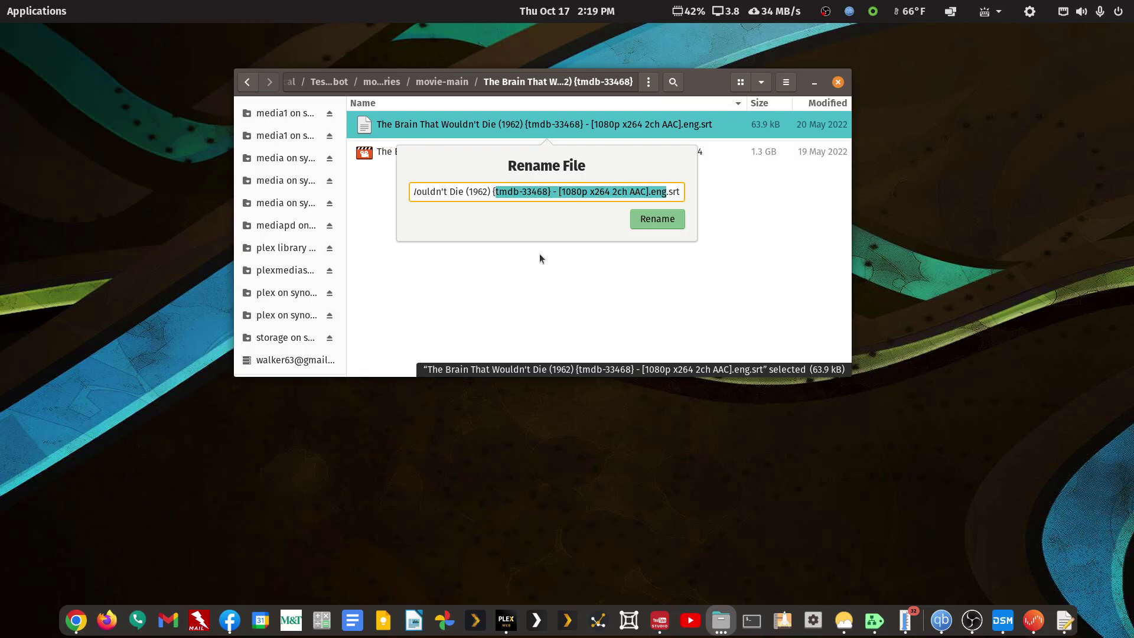
pyautogui.press('BackSpace')
pyautogui.press('Return')
# Trim The Brain That Wouldn't Die video to its plain (1962).mp4 title-and-year name
pyautogui.press('Down')
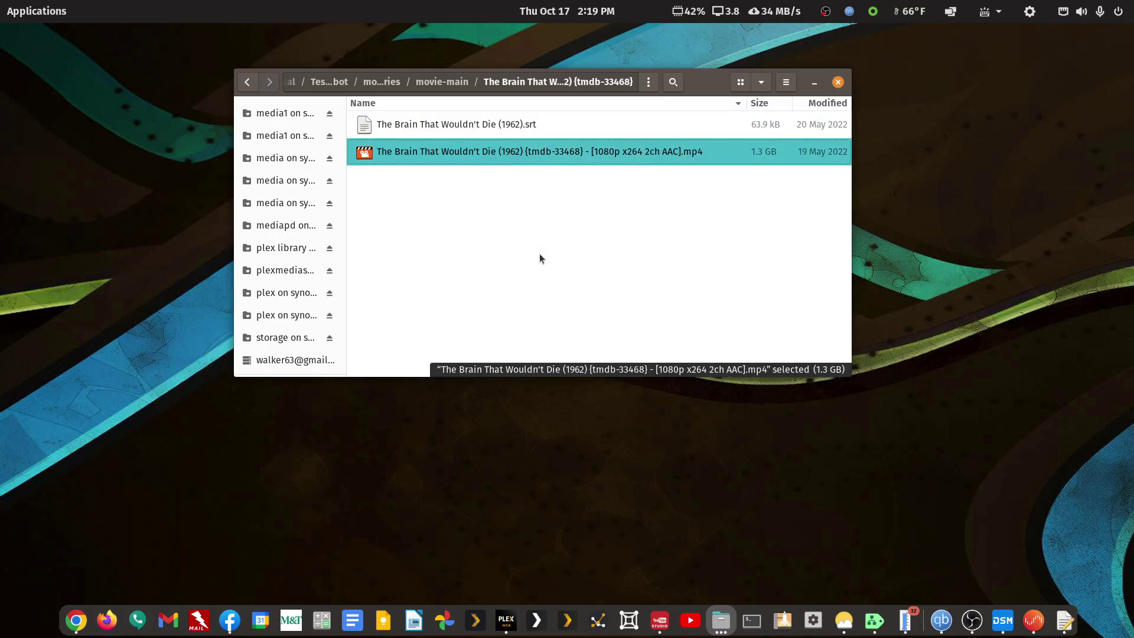
pyautogui.press('F2')
pyautogui.press('Right')
pyautogui.hotkey('shift', 'Left')
pyautogui.hotkey('shift', 'Left')
pyautogui.hotkey('shift', 'Left')
pyautogui.hotkey('shift', 'Left')
pyautogui.hotkey('shift', 'Left')
pyautogui.hotkey('shift', 'Left')
pyautogui.hotkey('shift', 'Left')
pyautogui.hotkey('shift', 'Left')
pyautogui.hotkey('shift', 'Left')
pyautogui.hotkey('shift', 'Left')
pyautogui.hotkey('shift', 'Left')
pyautogui.hotkey('shift', 'Left')
pyautogui.hotkey('shift', 'Left')
pyautogui.hotkey('shift', 'Left')
pyautogui.hotkey('shift', 'Left')
pyautogui.hotkey('shift', 'Left')
pyautogui.hotkey('shift', 'Left')
pyautogui.hotkey('shift', 'Left')
pyautogui.hotkey('shift', 'Left')
pyautogui.hotkey('shift', 'Left')
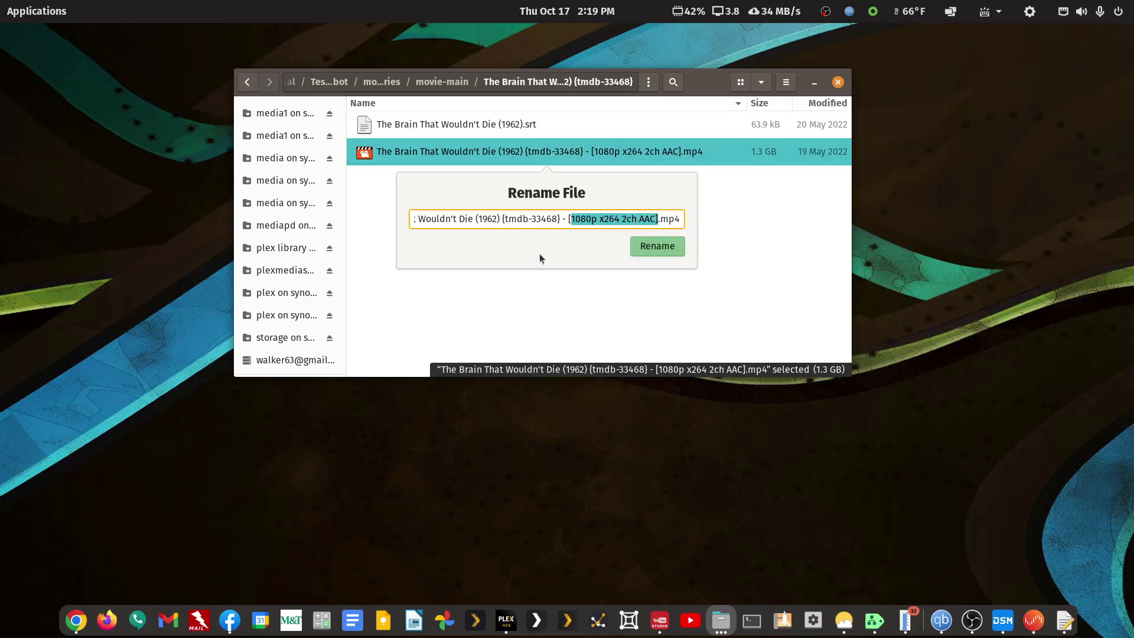
pyautogui.hotkey('shift', 'Left')
pyautogui.press('BackSpace')
pyautogui.press('Return')
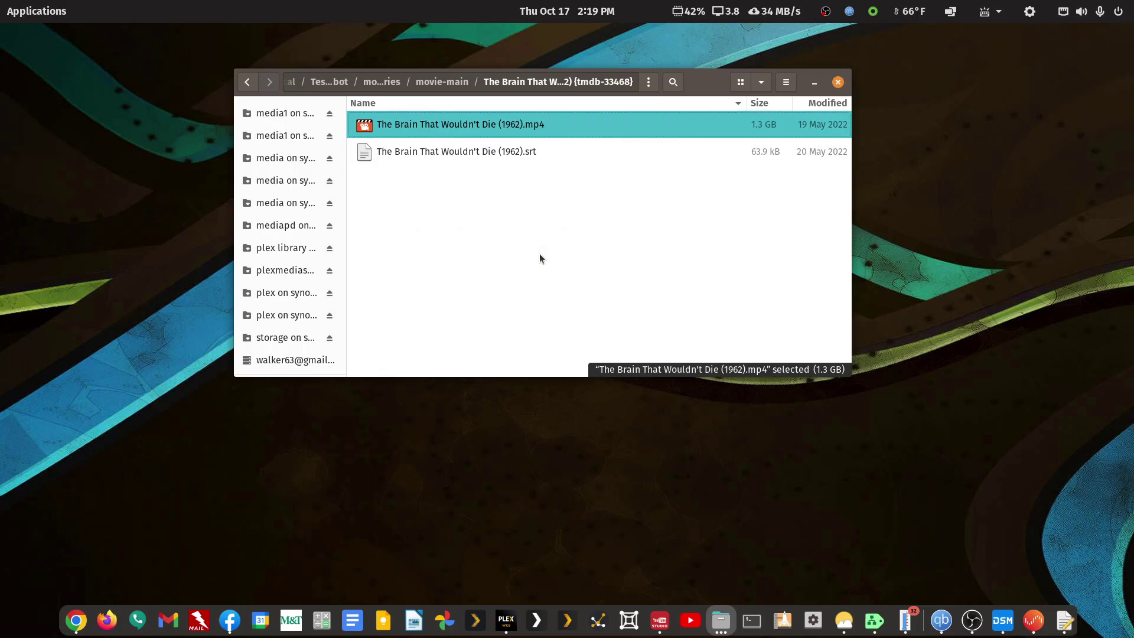
# Rename the Royal Wedding video to Royal Wedding (1951).mp4
pyautogui.click(247, 81)
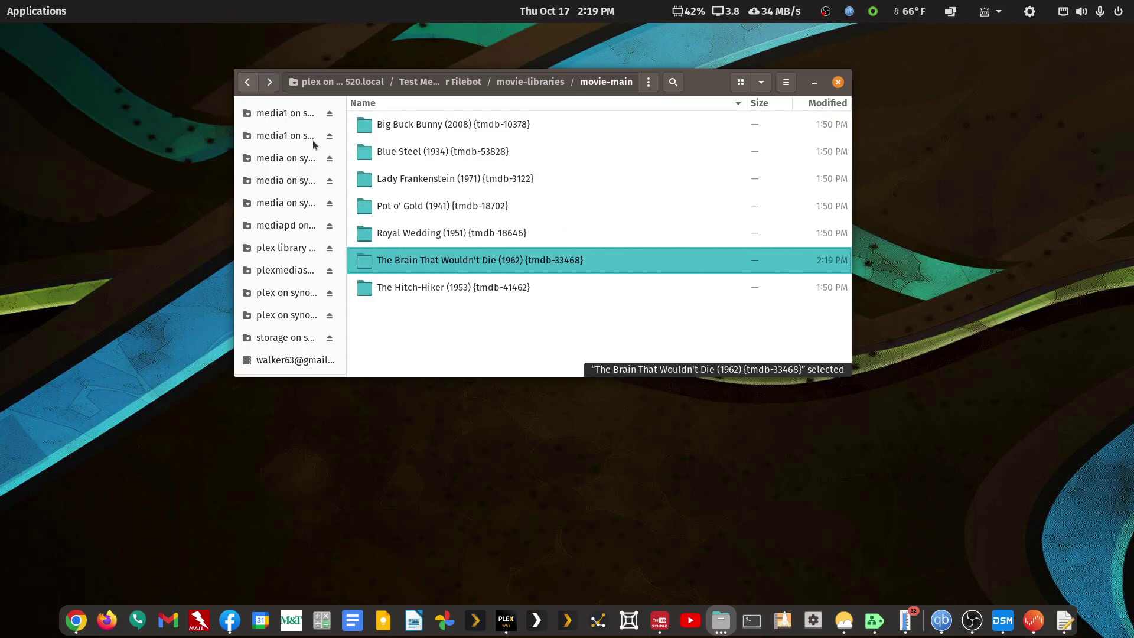
pyautogui.click(413, 232)
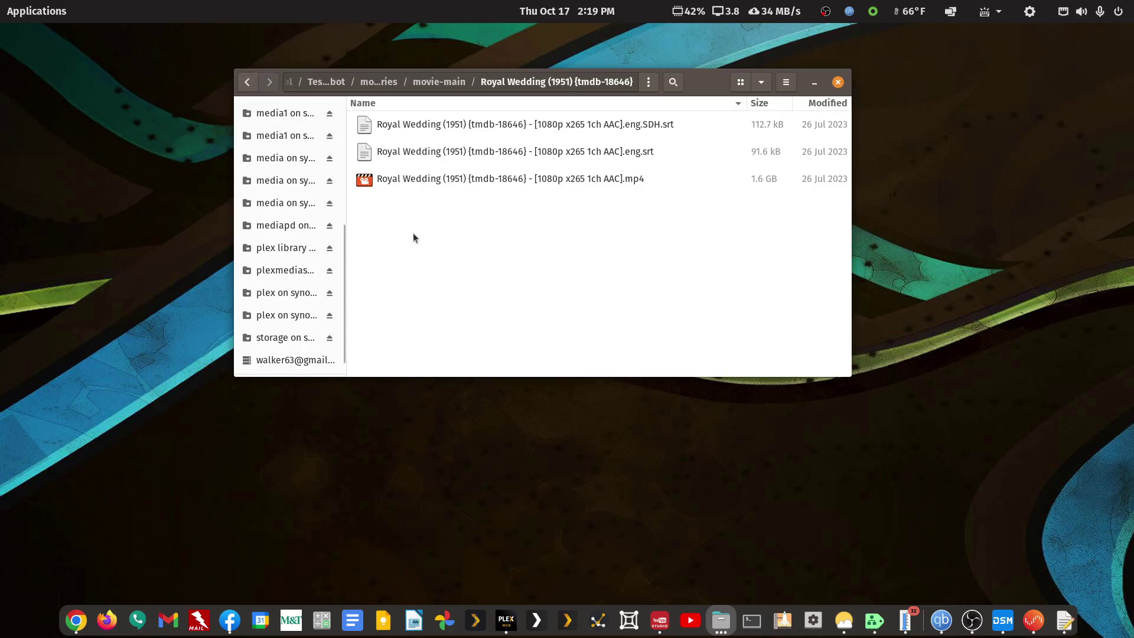
pyautogui.rightClick(504, 185)
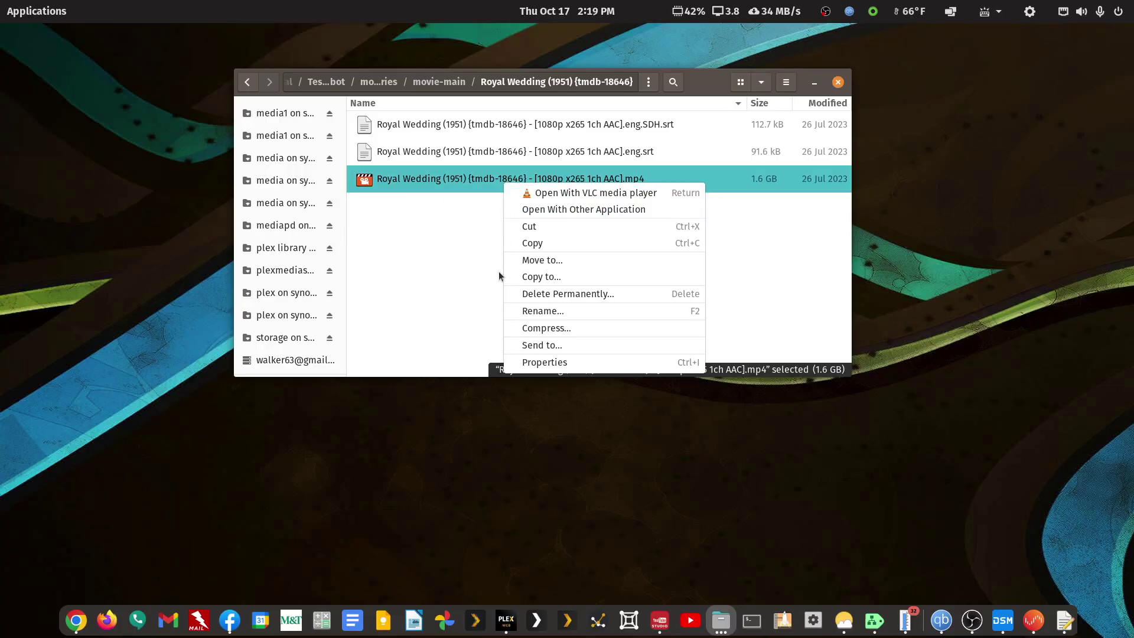
pyautogui.click(509, 311)
pyautogui.press('Right')
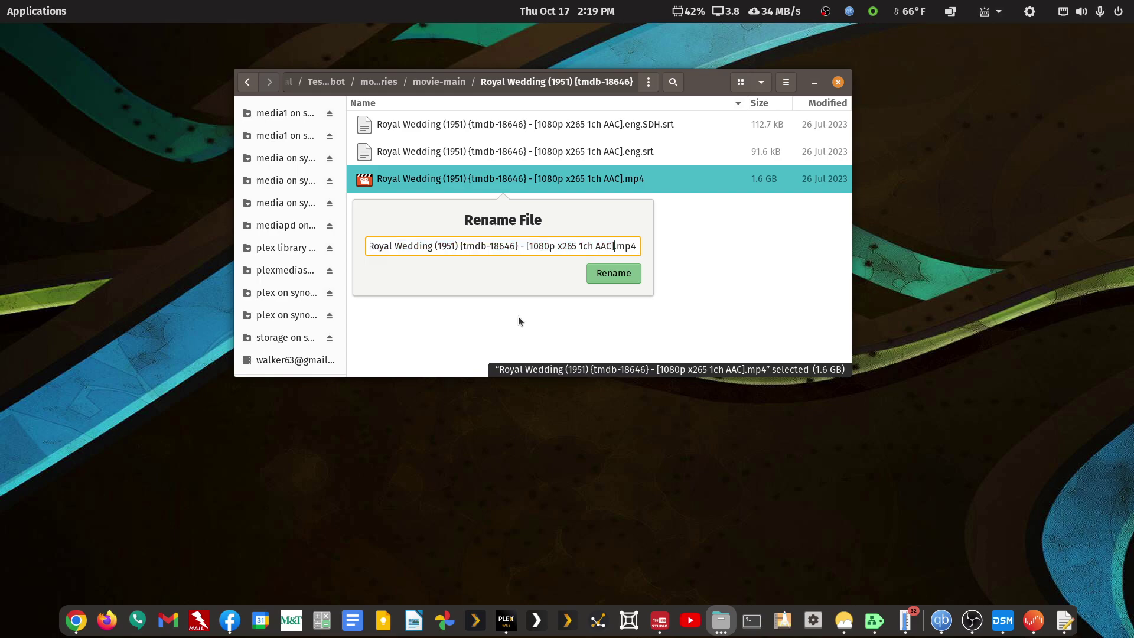
pyautogui.hotkey('shift', 'Left')
pyautogui.hotkey('shift', 'Left')
pyautogui.hotkey('shift', 'Left')
pyautogui.hotkey('shift', 'Left')
pyautogui.hotkey('shift', 'Left')
pyautogui.hotkey('shift', 'Left')
pyautogui.hotkey('shift', 'Left')
pyautogui.hotkey('shift', 'Left')
pyautogui.hotkey('shift', 'Left')
pyautogui.hotkey('shift', 'Left')
pyautogui.hotkey('shift', 'Left')
pyautogui.hotkey('shift', 'Left')
pyautogui.hotkey('shift', 'Left')
pyautogui.hotkey('shift', 'Left')
pyautogui.hotkey('shift', 'Left')
pyautogui.hotkey('shift', 'Left')
pyautogui.hotkey('shift', 'Left')
pyautogui.hotkey('shift', 'Left')
pyautogui.hotkey('shift', 'Left')
pyautogui.hotkey('shift', 'Left')
pyautogui.hotkey('shift', 'Left')
pyautogui.hotkey('shift', 'Left')
pyautogui.hotkey('shift', 'Left')
pyautogui.hotkey('shift', 'Left')
pyautogui.hotkey('shift', 'Left')
pyautogui.hotkey('shift', 'Left')
pyautogui.hotkey('shift', 'Left')
pyautogui.hotkey('shift', 'Left')
pyautogui.hotkey('shift', 'Left')
pyautogui.hotkey('shift', 'Left')
pyautogui.hotkey('shift', 'Left')
pyautogui.hotkey('shift', 'Left')
pyautogui.hotkey('shift', 'Left')
pyautogui.press('BackSpace')
pyautogui.press('Return')
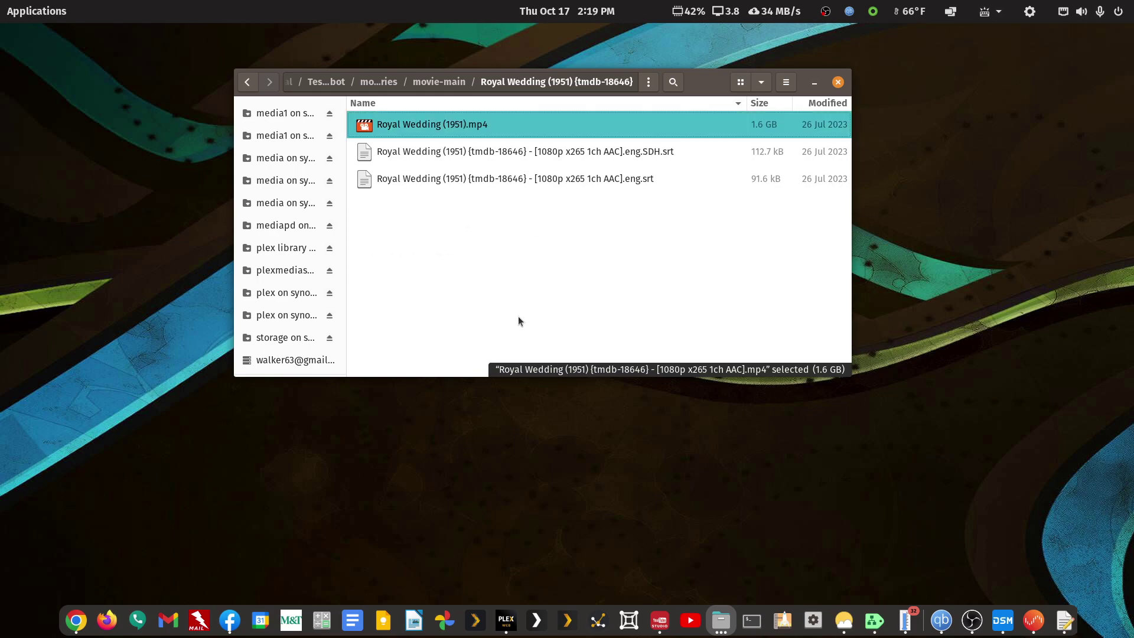
# Rename the Royal Wedding English subtitle to Royal Wedding (1951).srt
pyautogui.press('Down')
pyautogui.press('Down')
pyautogui.press('F2')
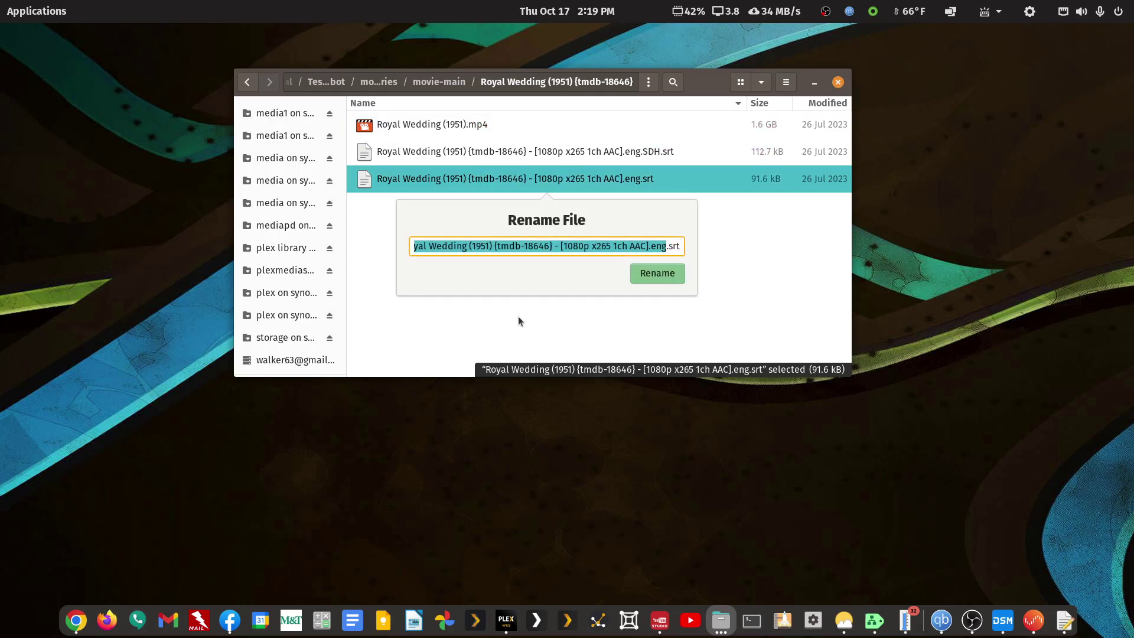
pyautogui.press('Right')
pyautogui.hotkey('shift', 'Left')
pyautogui.hotkey('shift', 'Left')
pyautogui.hotkey('shift', 'Left')
pyautogui.hotkey('shift', 'Left')
pyautogui.hotkey('shift', 'Left')
pyautogui.hotkey('shift', 'Left')
pyautogui.hotkey('shift', 'Left')
pyautogui.hotkey('shift', 'Left')
pyautogui.hotkey('shift', 'Left')
pyautogui.hotkey('shift', 'Left')
pyautogui.hotkey('shift', 'Left')
pyautogui.hotkey('shift', 'Left')
pyautogui.hotkey('shift', 'Left')
pyautogui.hotkey('shift', 'Left')
pyautogui.hotkey('shift', 'Left')
pyautogui.hotkey('shift', 'Left')
pyautogui.hotkey('shift', 'Left')
pyautogui.hotkey('shift', 'Left')
pyautogui.hotkey('shift', 'Left')
pyautogui.hotkey('shift', 'Left')
pyautogui.hotkey('shift', 'Left')
pyautogui.hotkey('shift', 'Left')
pyautogui.hotkey('shift', 'Left')
pyautogui.hotkey('shift', 'Left')
pyautogui.hotkey('shift', 'Left')
pyautogui.hotkey('shift', 'Left')
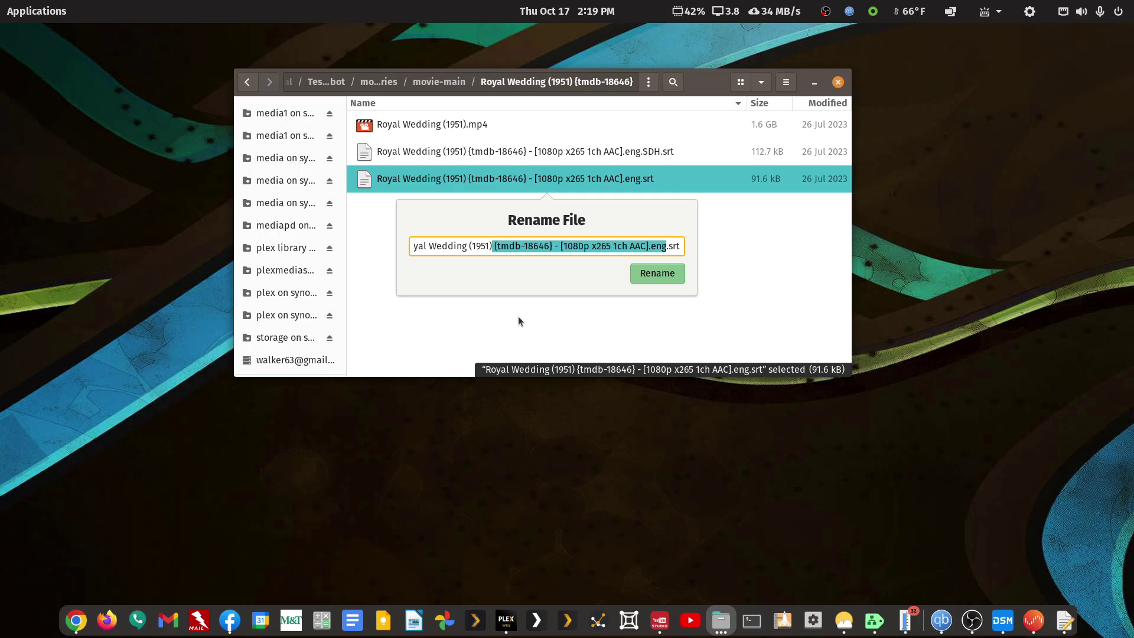
pyautogui.press('BackSpace')
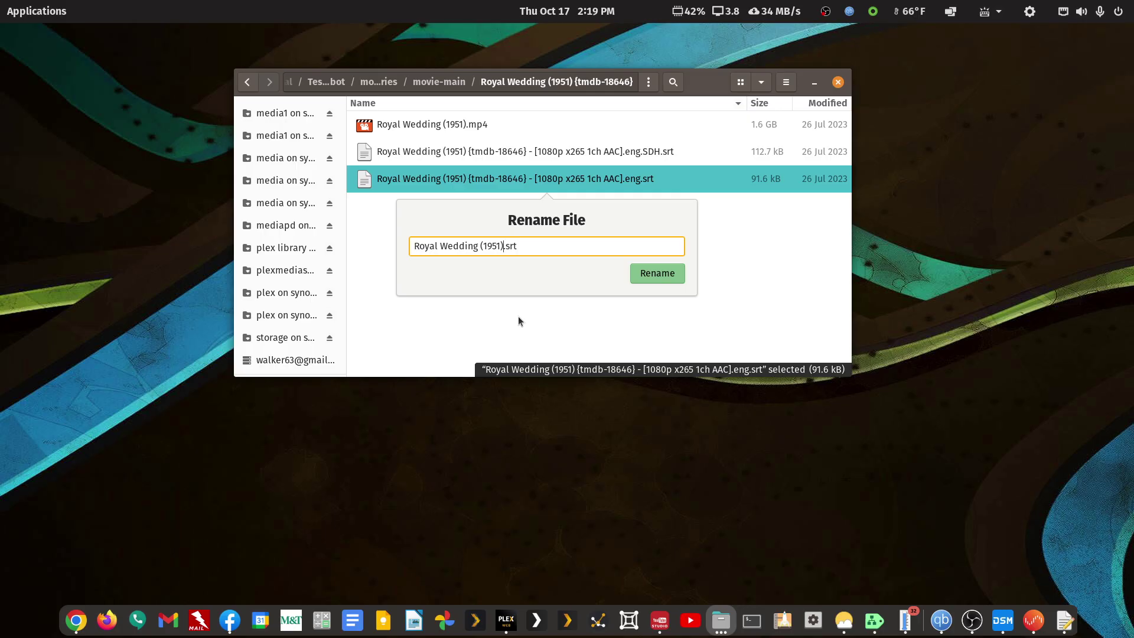
pyautogui.press('Return')
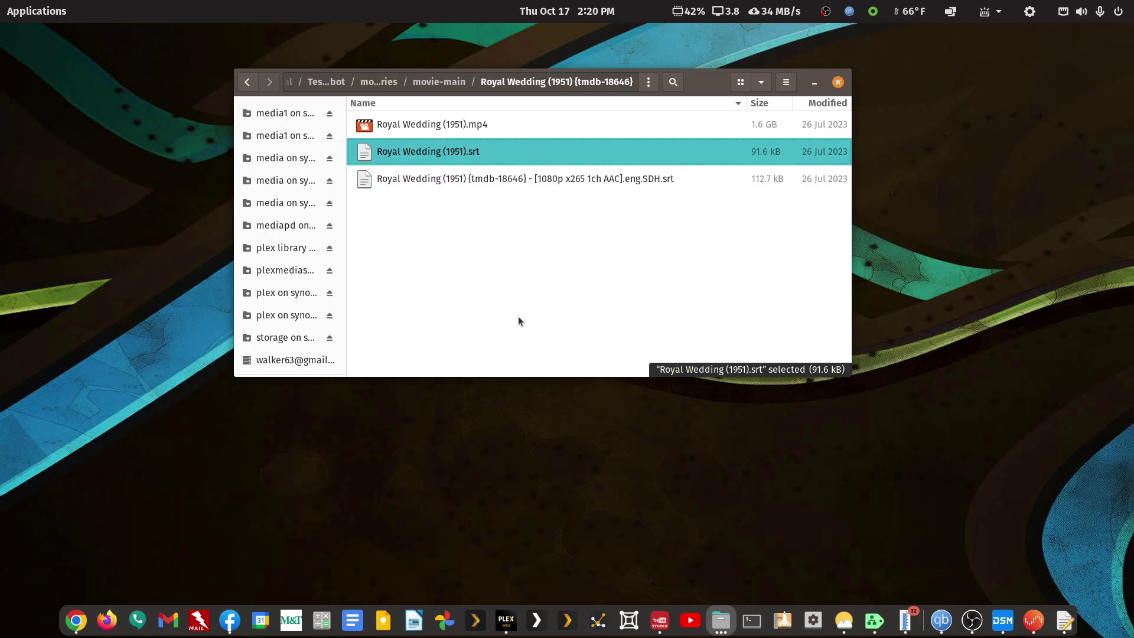
# Delete the tmdb, quality and eng tags from the SDH subtitle, giving Royal Wedding (1951)SDH.srt
pyautogui.press('Down')
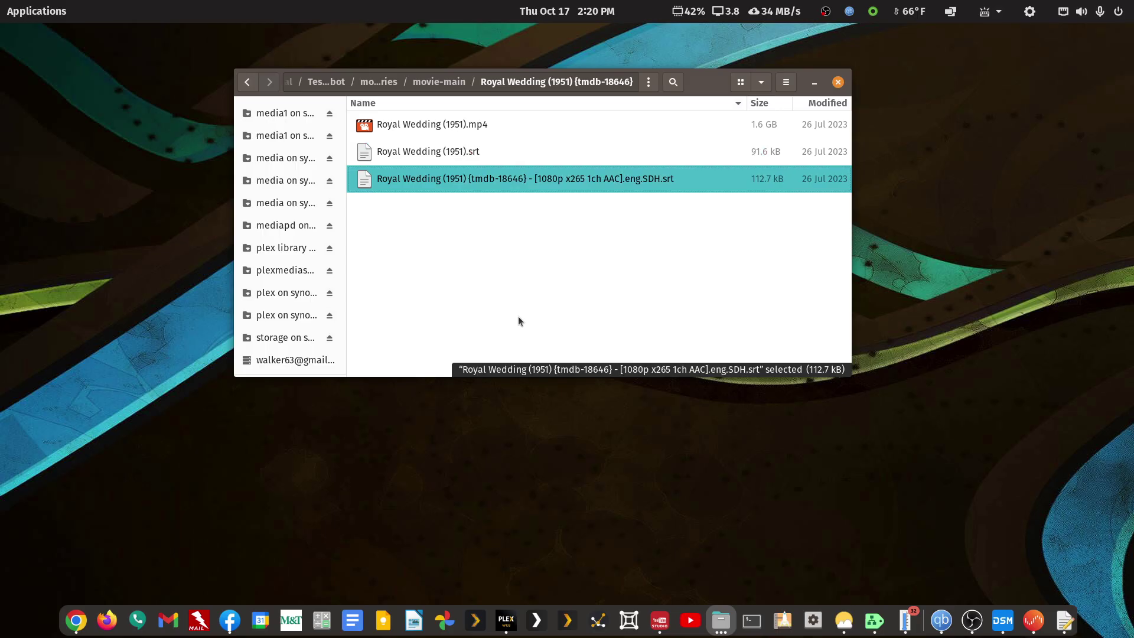
pyautogui.press('Up')
pyautogui.press('Down')
pyautogui.press('F2')
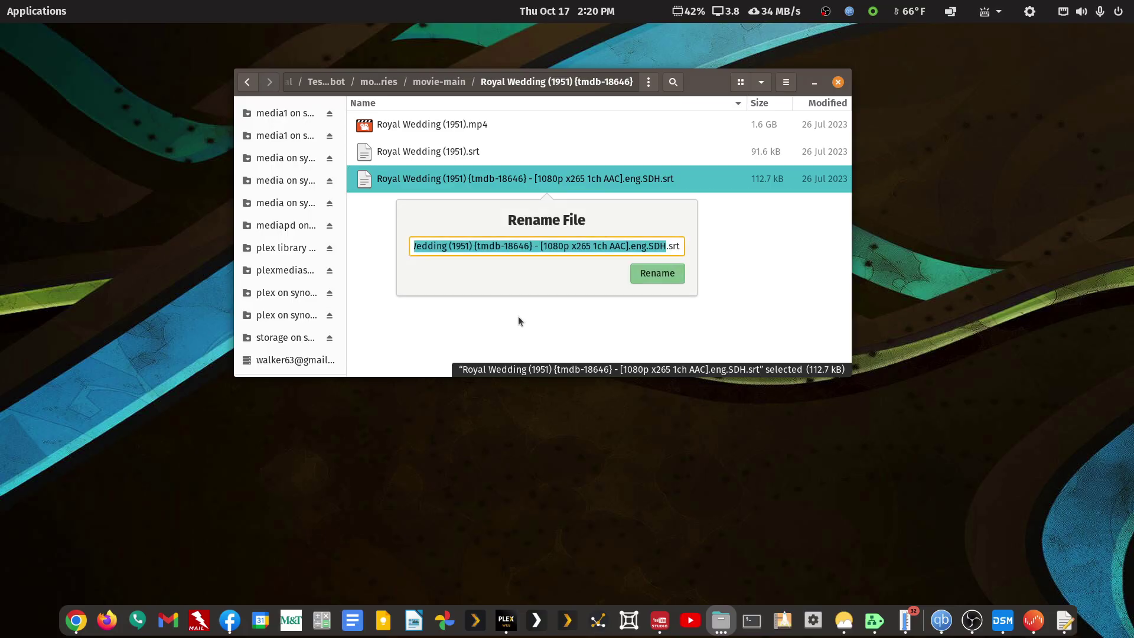
pyautogui.press('Home')
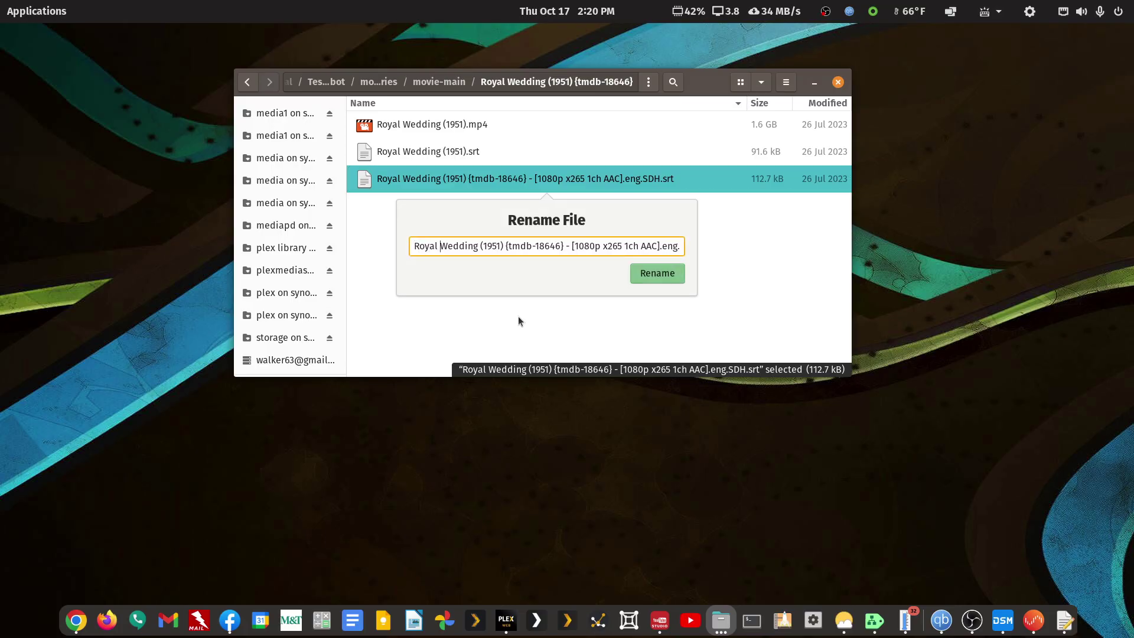
pyautogui.press('Escape')
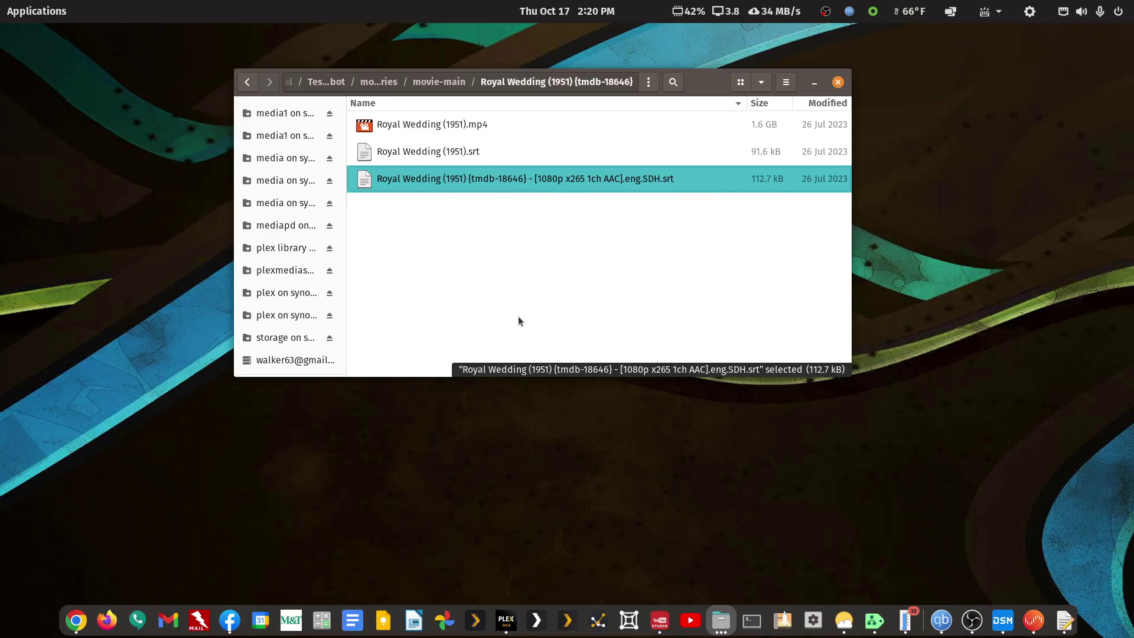
pyautogui.press('F2')
pyautogui.press('Right')
pyautogui.press('Left')
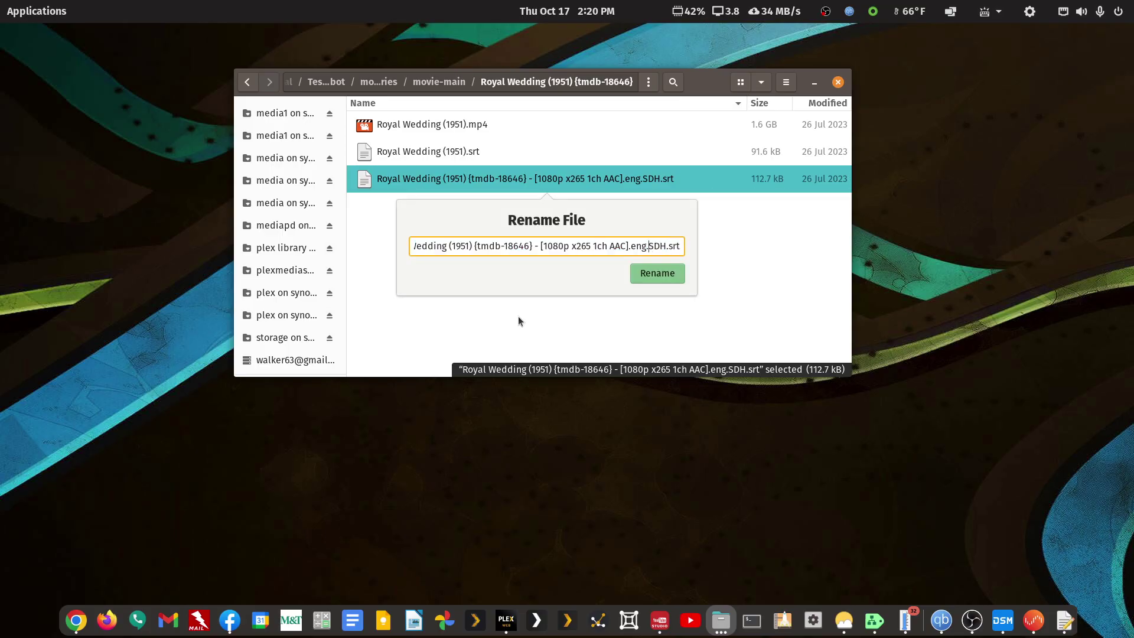
pyautogui.hotkey('shift', 'Left')
pyautogui.hotkey('shift', 'Left')
pyautogui.hotkey('shift', 'Left')
pyautogui.hotkey('shift', 'Left')
pyautogui.hotkey('shift', 'Left')
pyautogui.hotkey('shift', 'Left')
pyautogui.hotkey('shift', 'Left')
pyautogui.hotkey('shift', 'Left')
pyautogui.hotkey('shift', 'Left')
pyautogui.hotkey('shift', 'Left')
pyautogui.hotkey('shift', 'Left')
pyautogui.hotkey('shift', 'Left')
pyautogui.hotkey('shift', 'Left')
pyautogui.hotkey('shift', 'Left')
pyautogui.hotkey('shift', 'Left')
pyautogui.hotkey('shift', 'Left')
pyautogui.hotkey('shift', 'Left')
pyautogui.hotkey('shift', 'Left')
pyautogui.hotkey('shift', 'Left')
pyautogui.hotkey('shift', 'Left')
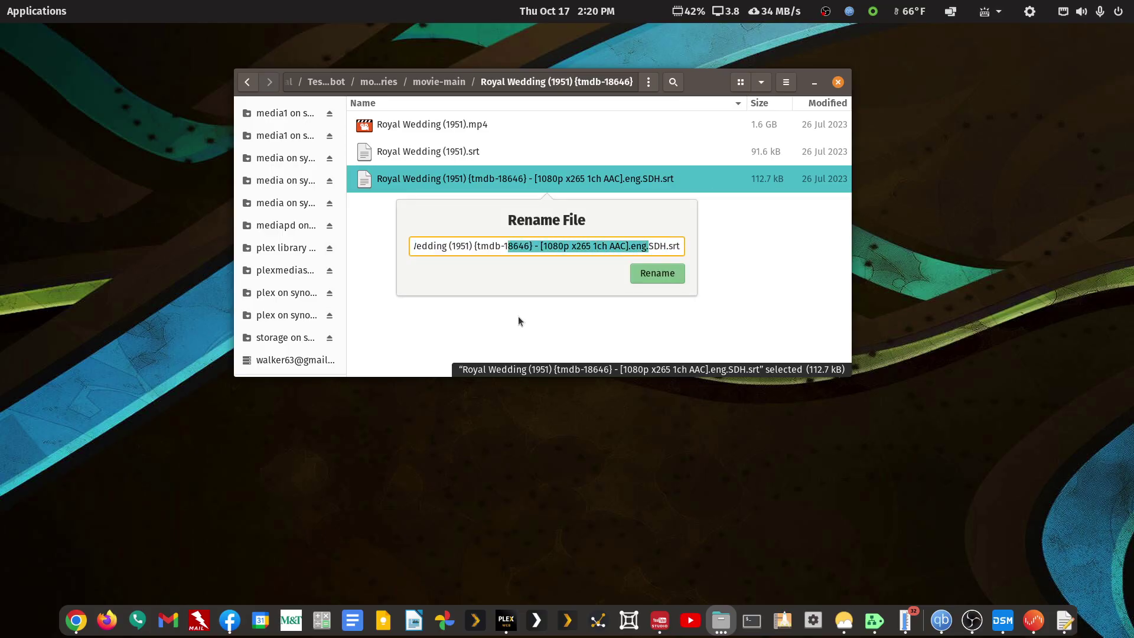
pyautogui.hotkey('shift', 'Left')
pyautogui.hotkey('shift', 'Left')
pyautogui.hotkey('shift', 'Left')
pyautogui.hotkey('shift', 'Left')
pyautogui.hotkey('shift', 'Left')
pyautogui.hotkey('shift', 'Left')
pyautogui.hotkey('shift', 'Left')
pyautogui.press('BackSpace')
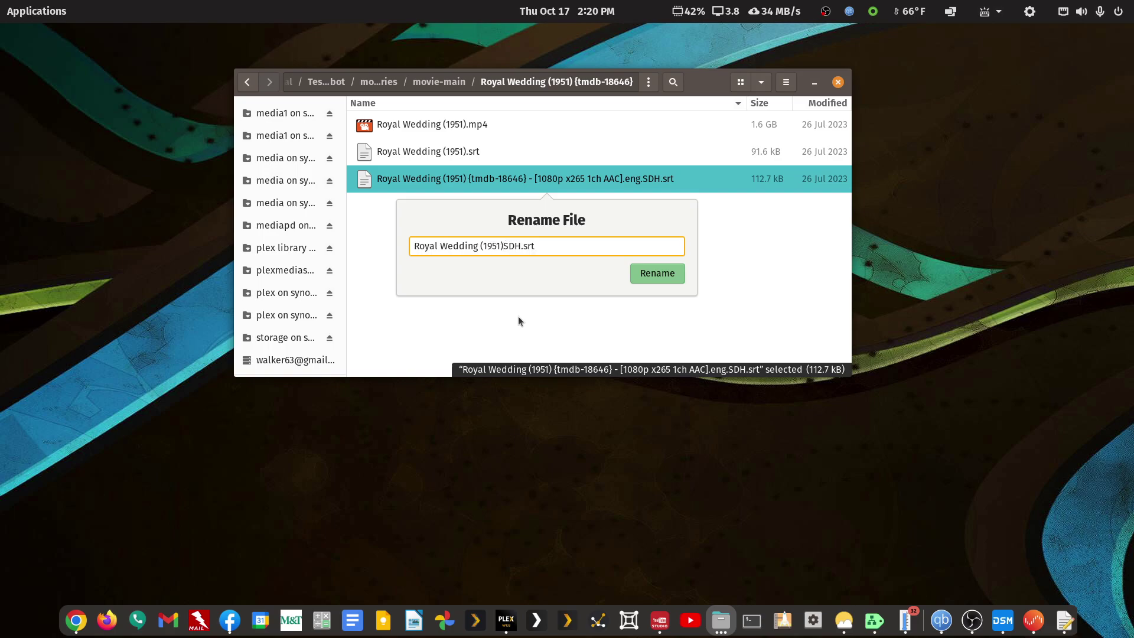
pyautogui.press('Return')
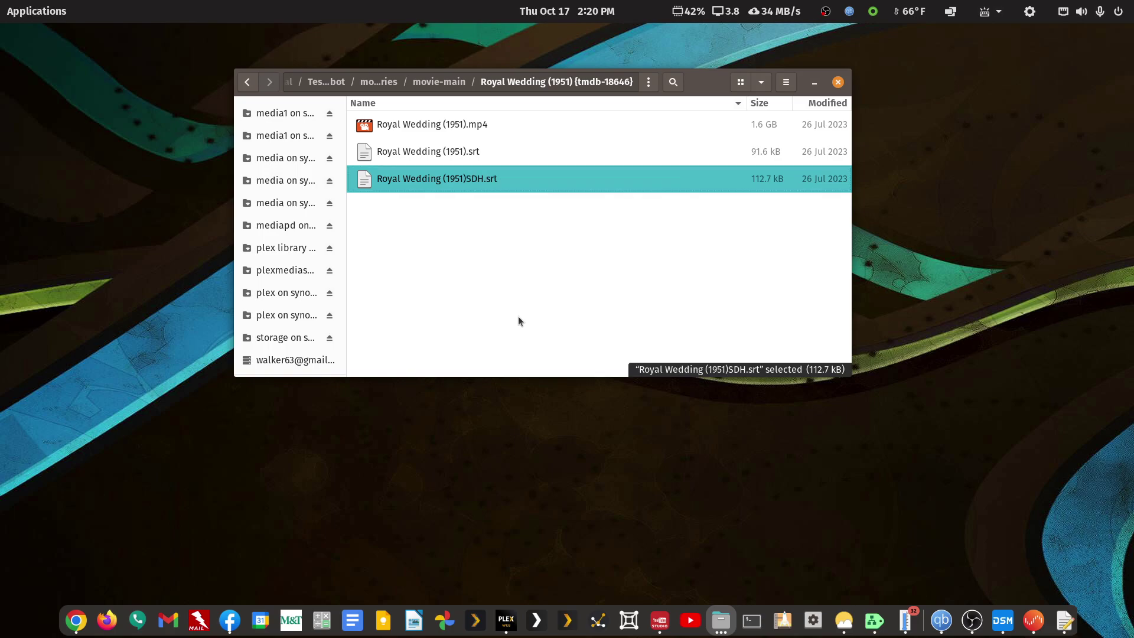
# Insert a dot before SDH so the subtitle reads Royal Wedding (1951).SDH.srt
pyautogui.press('F2')
pyautogui.press('F1')
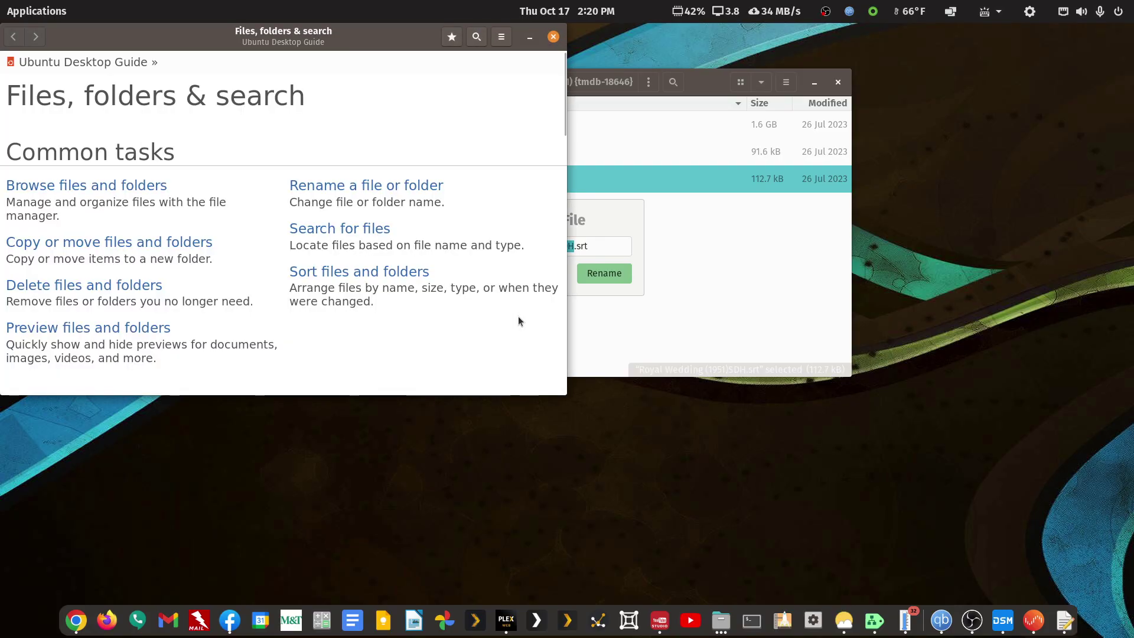
pyautogui.click(554, 37)
pyautogui.press('Right')
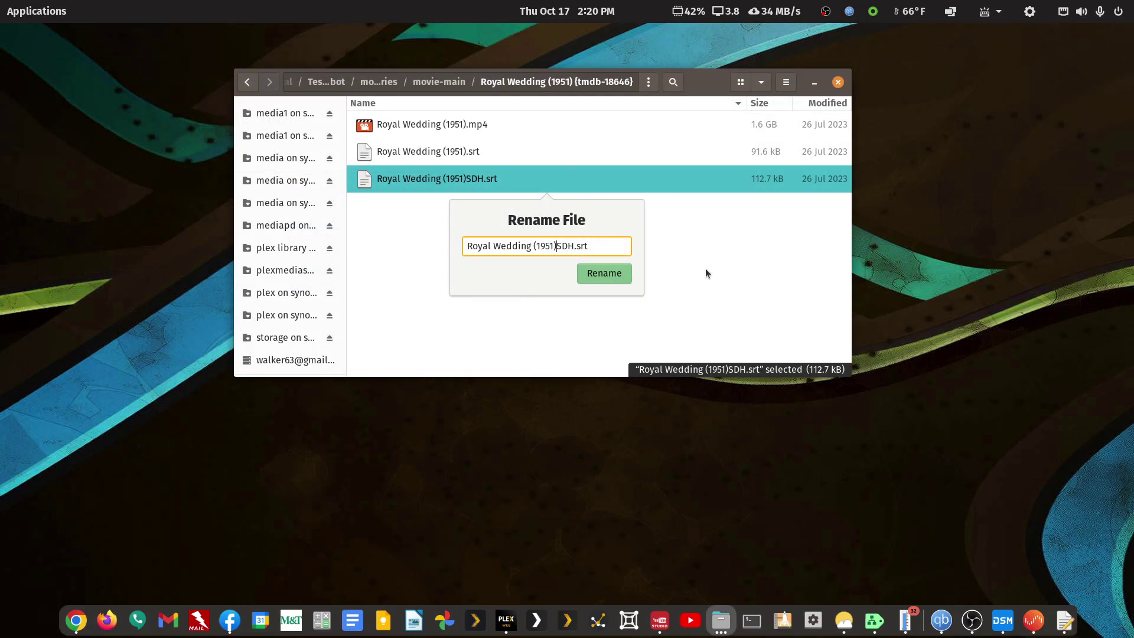
pyautogui.write('.')
pyautogui.press('Return')
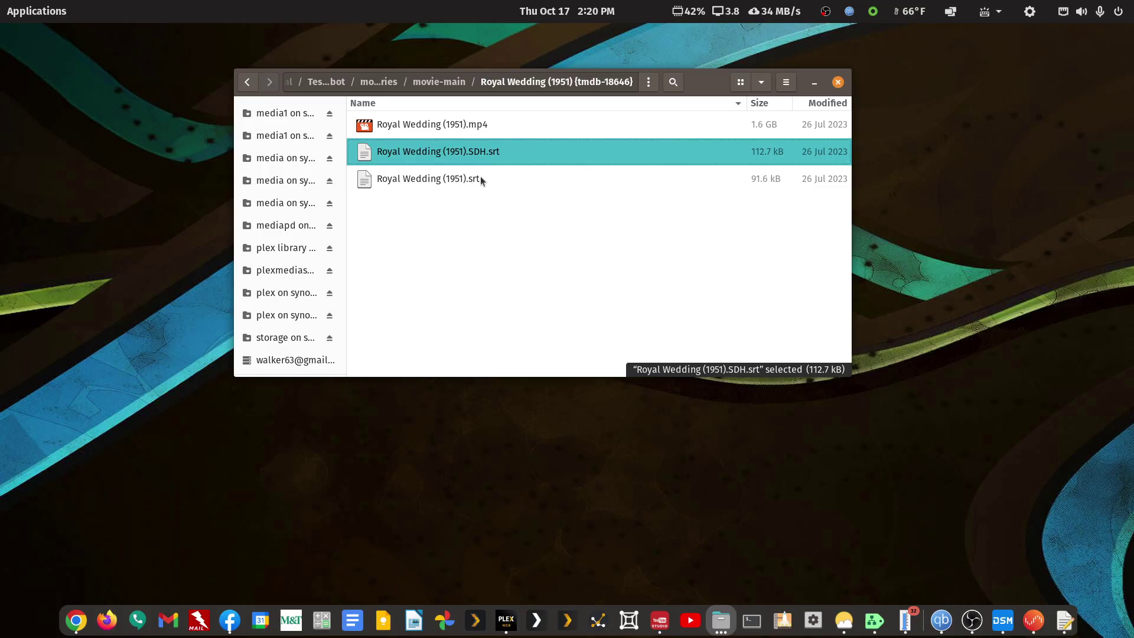
# Open the Pot o' Gold (1941) folder and begin renaming its video file
pyautogui.click(249, 82)
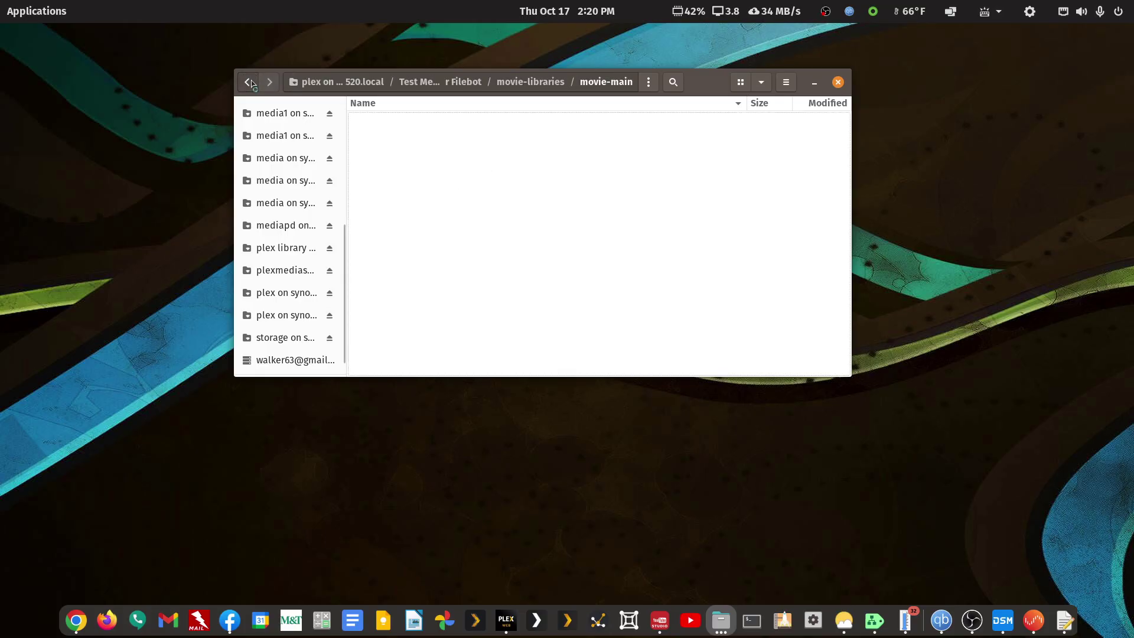
pyautogui.doubleClick(455, 206)
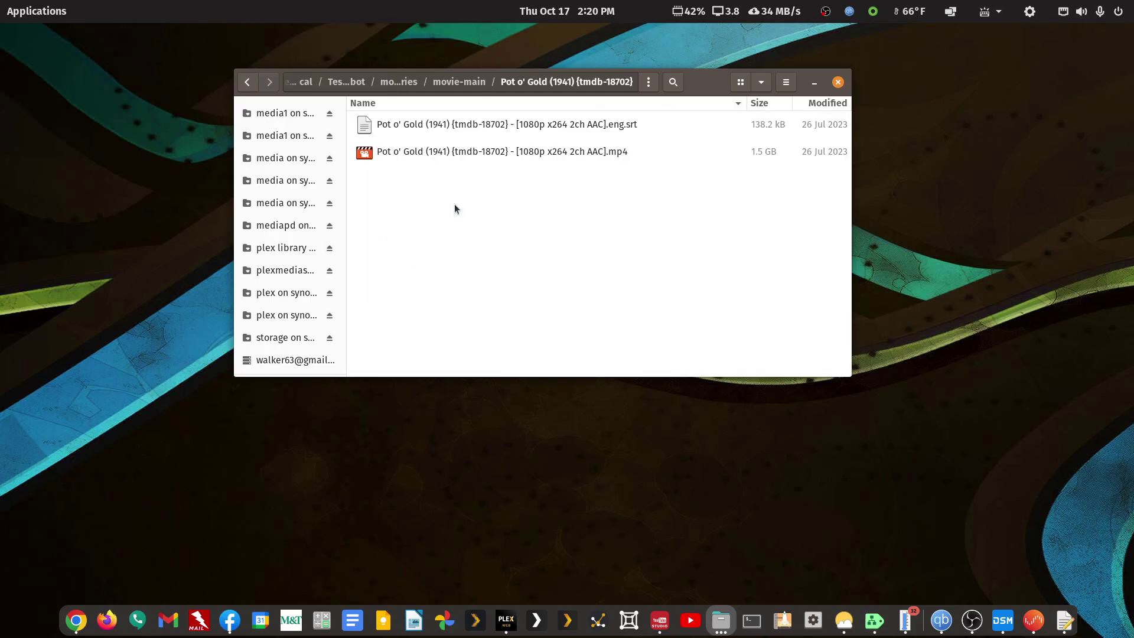
pyautogui.rightClick(608, 151)
pyautogui.click(636, 278)
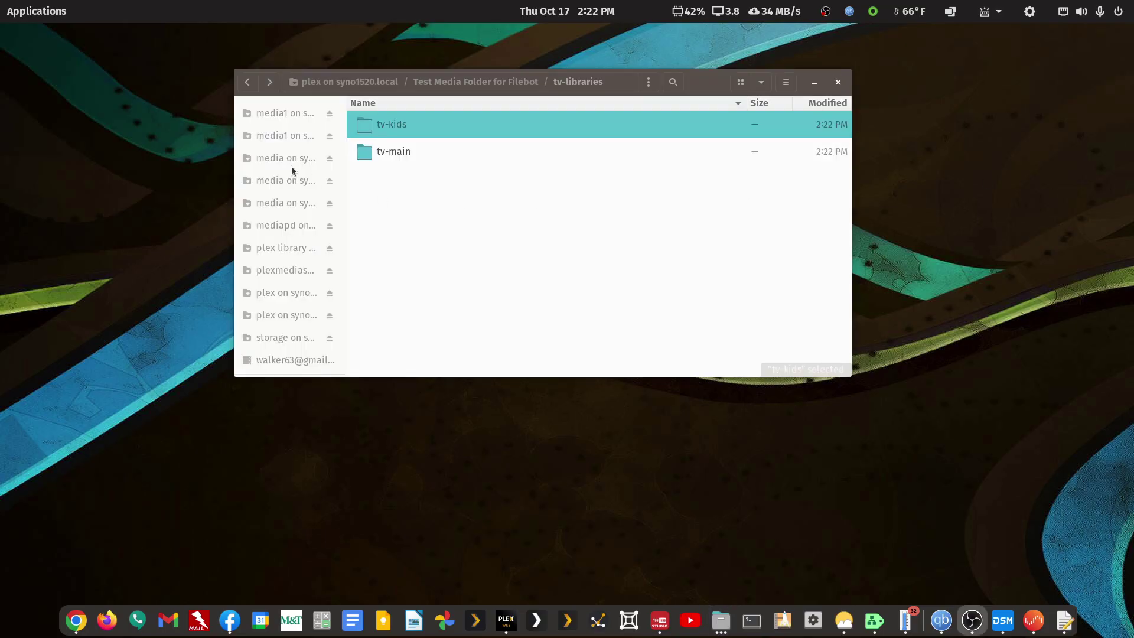
# Browse tv-main > The Beverly Hillbillies > Season 01 to view the episode files
pyautogui.doubleClick(407, 153)
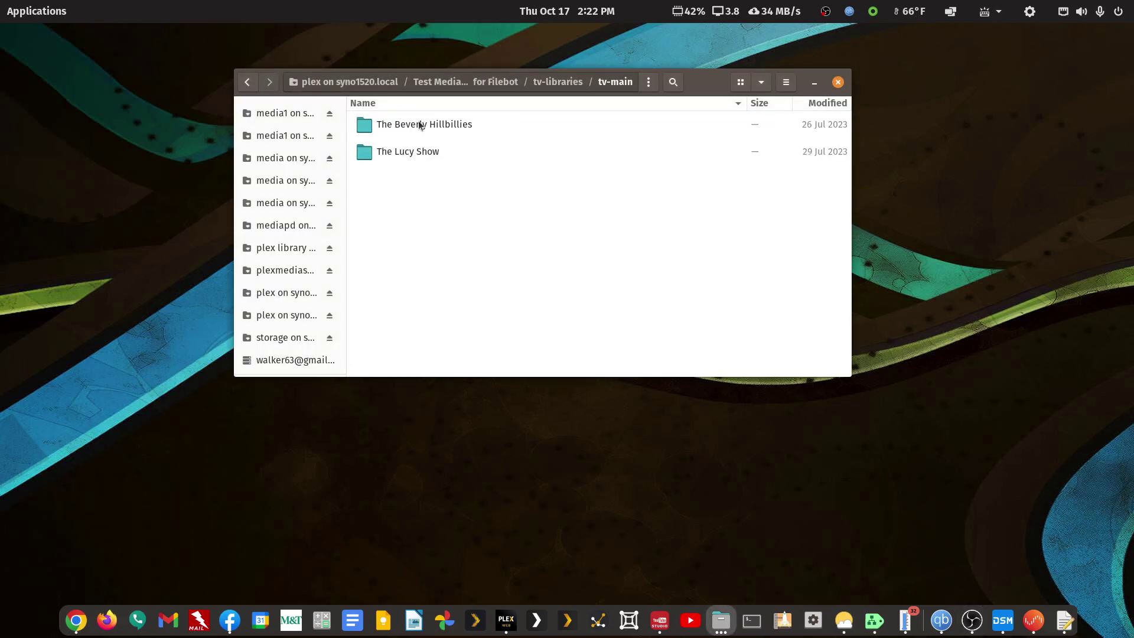
pyautogui.doubleClick(420, 124)
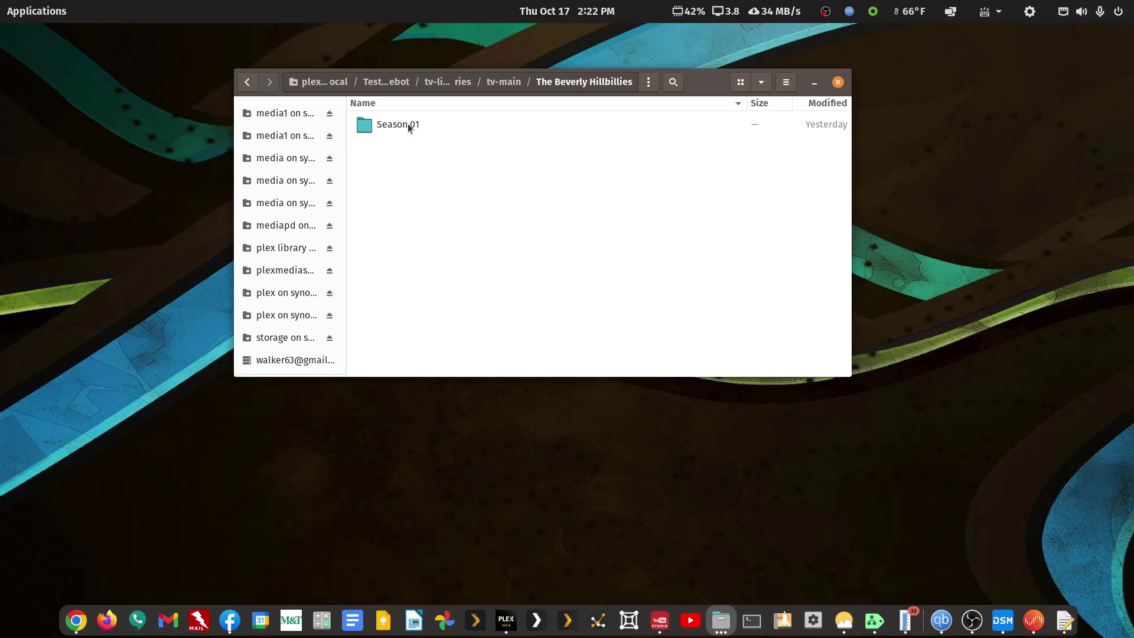
pyautogui.doubleClick(408, 123)
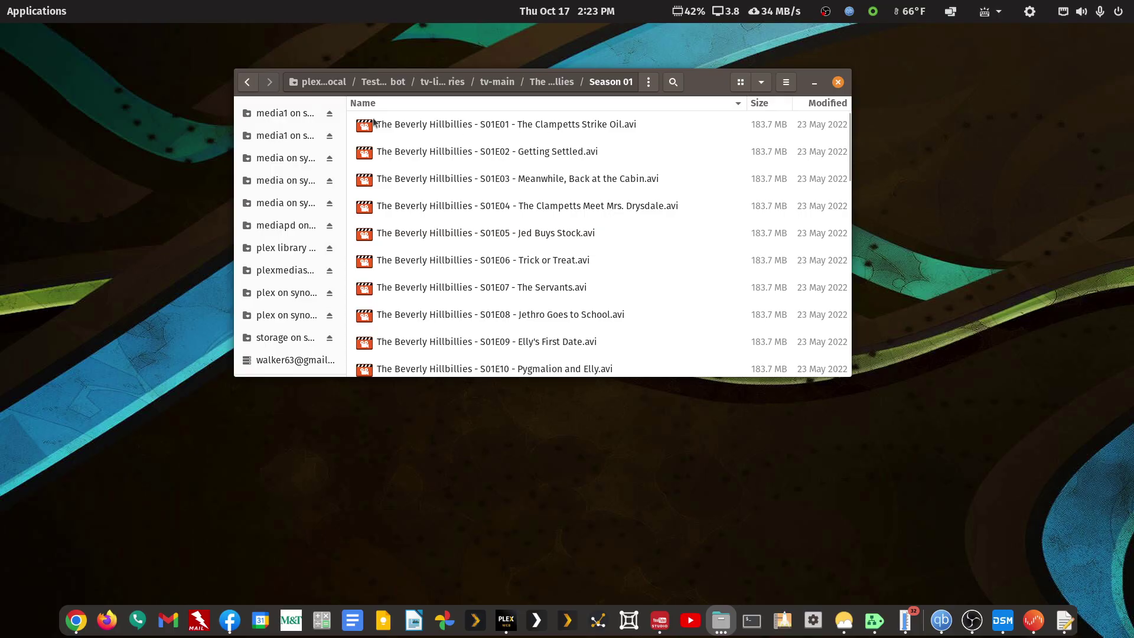
# Go back up and into movie-libraries > movie-main > Big Buck Bunny to check its renamed files
pyautogui.click(252, 86)
pyautogui.click(251, 87)
pyautogui.click(252, 87)
pyautogui.click(252, 86)
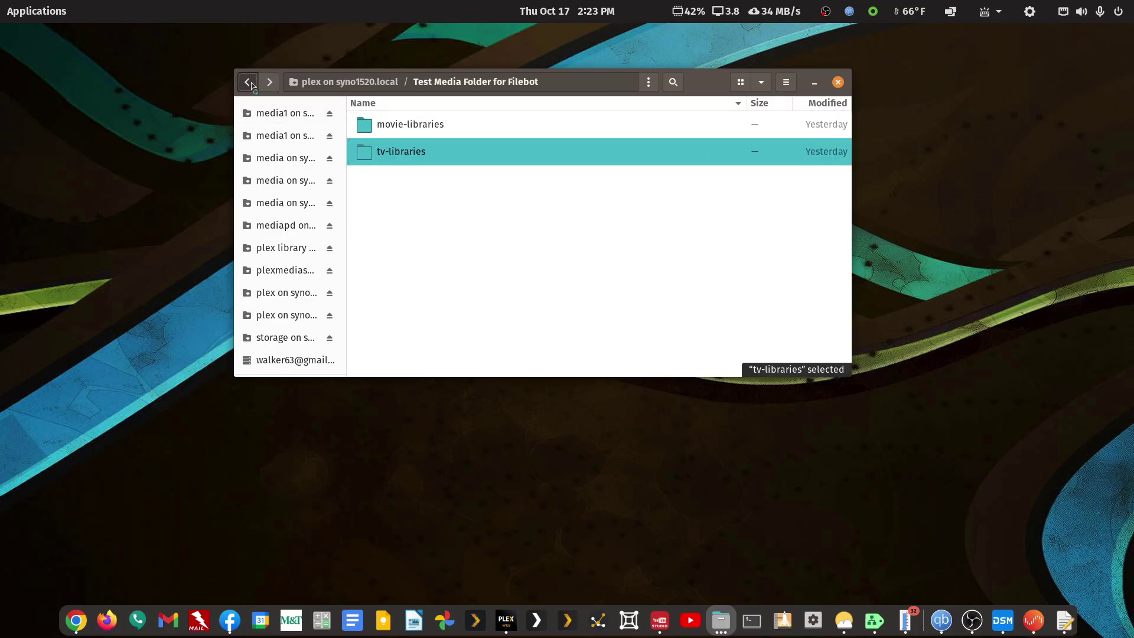
pyautogui.click(252, 86)
pyautogui.doubleClick(421, 264)
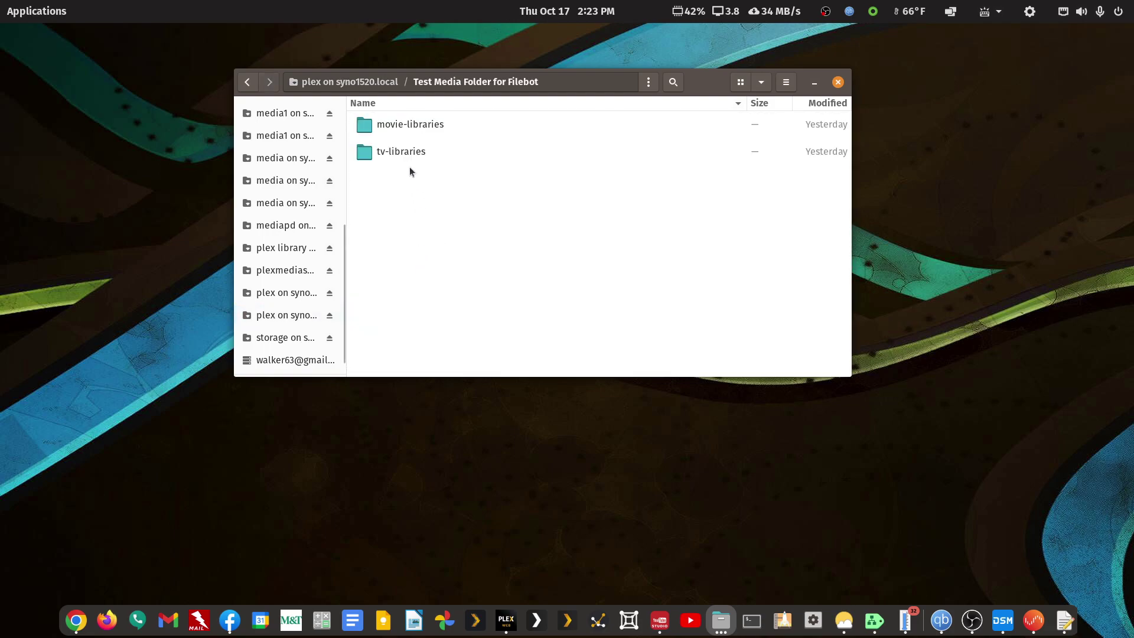
pyautogui.doubleClick(416, 125)
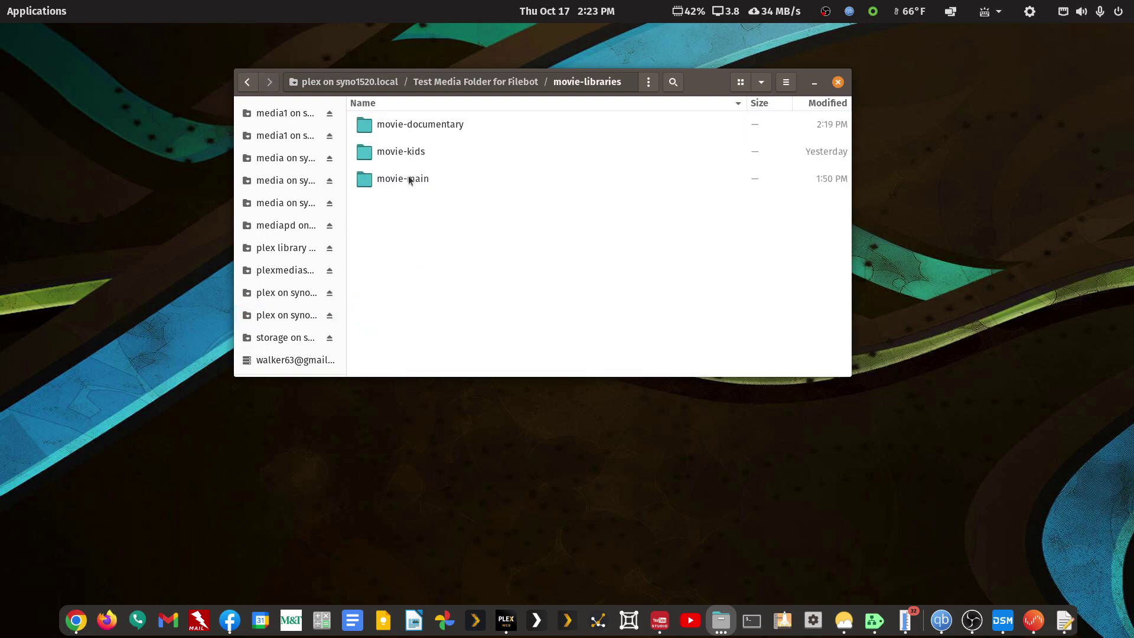
pyautogui.doubleClick(409, 178)
pyautogui.doubleClick(413, 126)
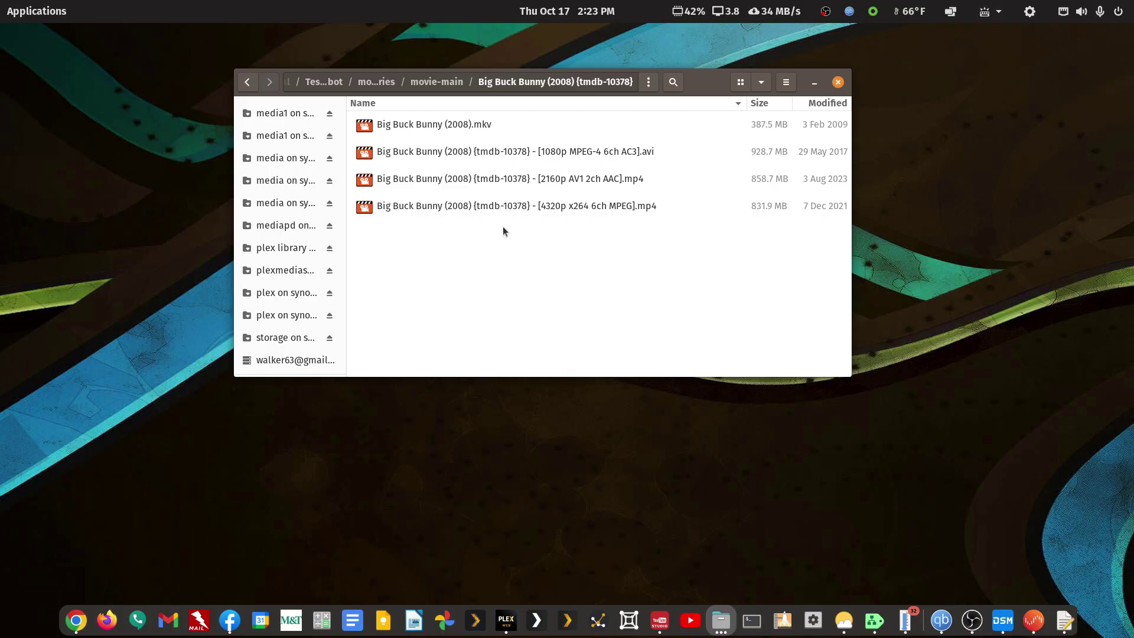
# Return to movie-main and open The Hitch-Hiker (1953) {tmdb-41462} folder
pyautogui.click(247, 82)
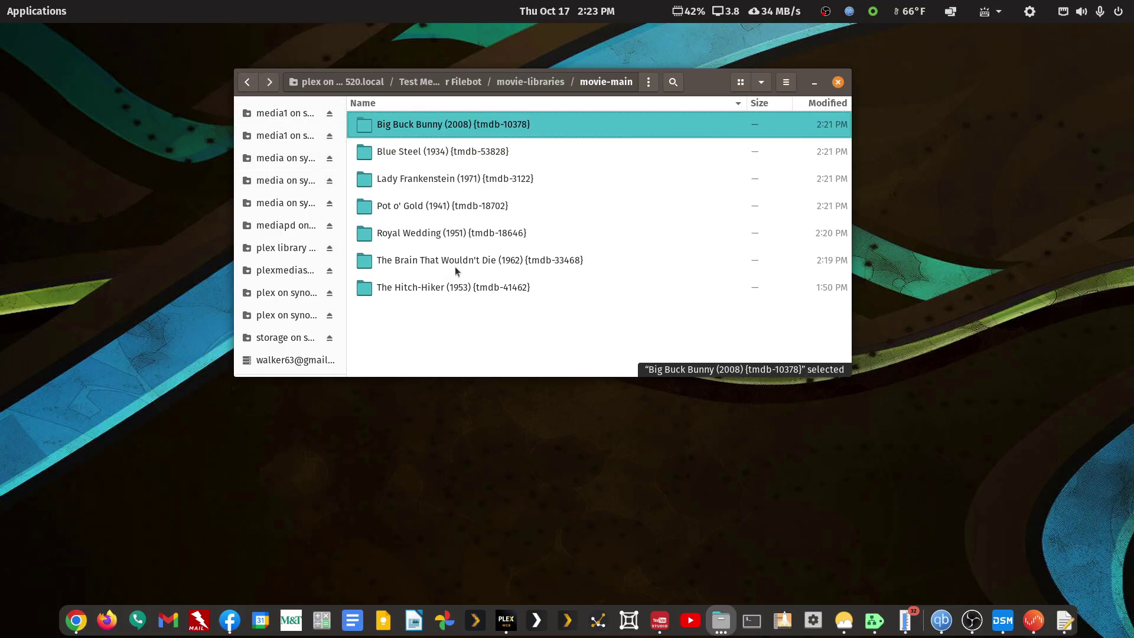
pyautogui.click(452, 282)
pyautogui.doubleClick(452, 283)
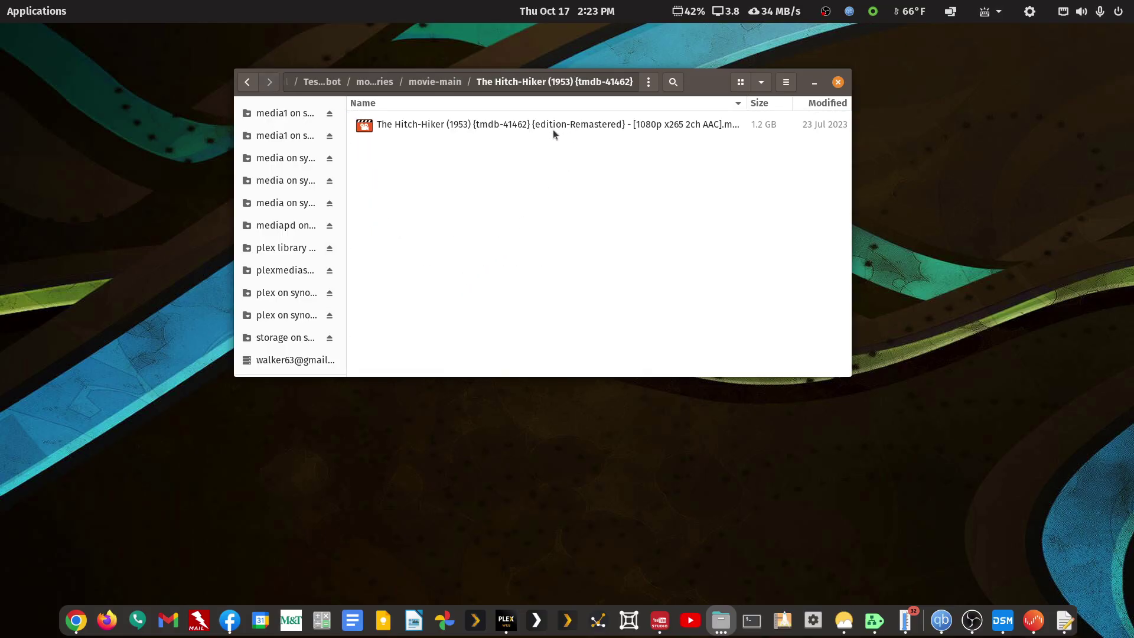
# Remove the quality tag and tmdb id from the Hitch-Hiker video file name
pyautogui.rightClick(570, 125)
pyautogui.click(605, 251)
pyautogui.press('Right')
pyautogui.hotkey('shift', 'Left')
pyautogui.hotkey('shift', 'Left')
pyautogui.hotkey('shift', 'Left')
pyautogui.hotkey('shift', 'Left')
pyautogui.hotkey('shift', 'Left')
pyautogui.hotkey('shift', 'Left')
pyautogui.hotkey('shift', 'Left')
pyautogui.hotkey('shift', 'Left')
pyautogui.hotkey('shift', 'Left')
pyautogui.hotkey('shift', 'Left')
pyautogui.hotkey('shift', 'Left')
pyautogui.hotkey('shift', 'Left')
pyautogui.hotkey('shift', 'Left')
pyautogui.hotkey('shift', 'Left')
pyautogui.hotkey('shift', 'Left')
pyautogui.hotkey('shift', 'Left')
pyautogui.hotkey('shift', 'Left')
pyautogui.hotkey('shift', 'Left')
pyautogui.hotkey('shift', 'Left')
pyautogui.hotkey('shift', 'Left')
pyautogui.hotkey('shift', 'Left')
pyautogui.hotkey('shift', 'Left')
pyautogui.hotkey('shift', 'Left')
pyautogui.press('BackSpace')
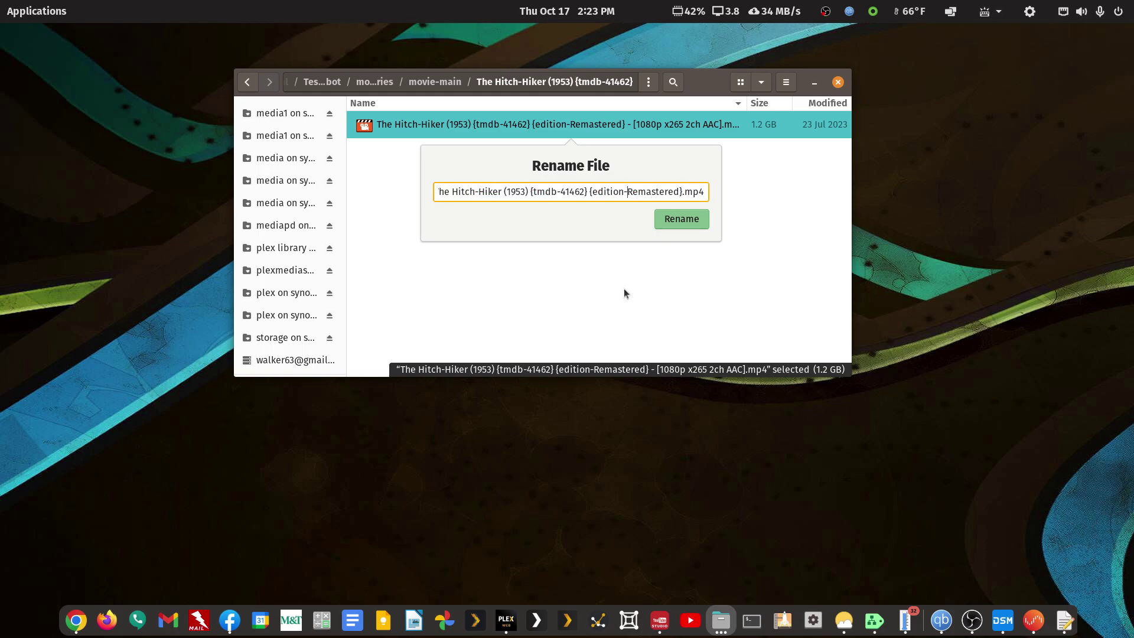
pyautogui.hotkey('shift', 'Left')
pyautogui.hotkey('shift', 'Left')
pyautogui.hotkey('shift', 'Left')
pyautogui.hotkey('shift', 'Left')
pyautogui.hotkey('shift', 'Left')
pyautogui.hotkey('shift', 'Left')
pyautogui.hotkey('shift', 'Left')
pyautogui.hotkey('shift', 'Left')
pyautogui.hotkey('shift', 'Left')
pyautogui.hotkey('shift', 'Left')
pyautogui.hotkey('shift', 'Left')
pyautogui.hotkey('shift', 'Left')
pyautogui.hotkey('shift', 'Left')
pyautogui.hotkey('shift', 'Left')
pyautogui.press('BackSpace')
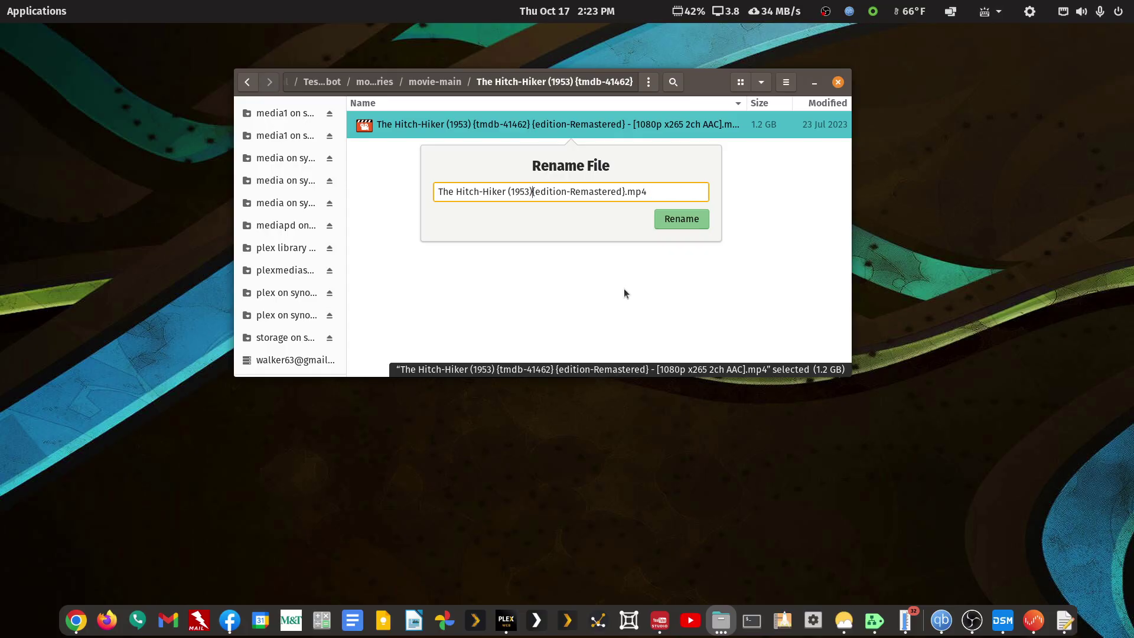
pyautogui.press('Return')
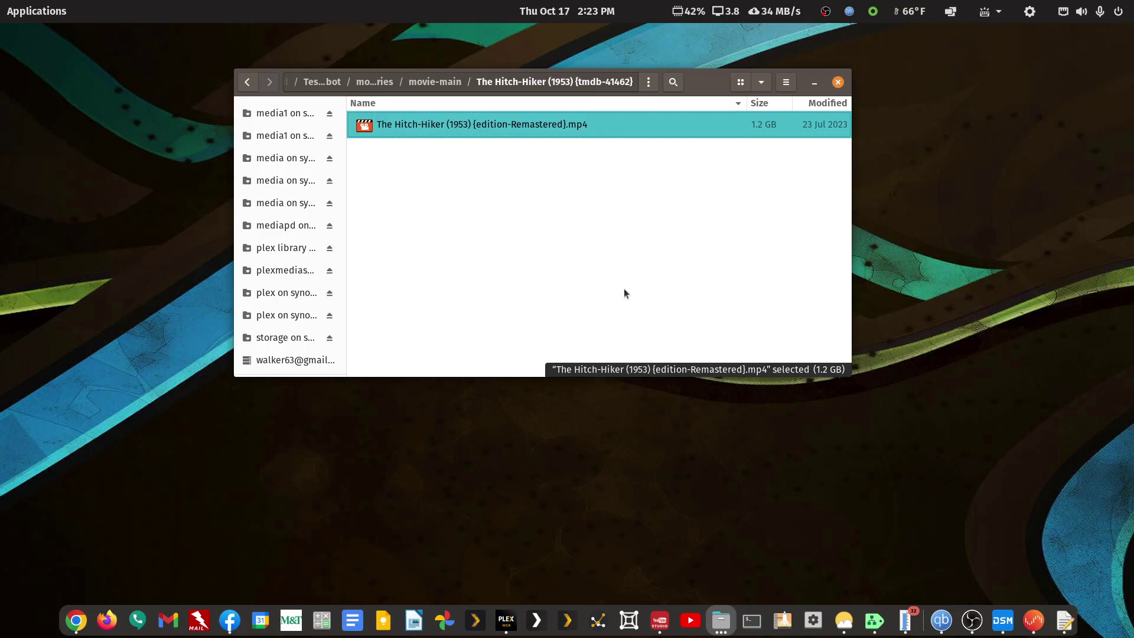
# Delete the {tmdb-…} suffix from The Hitch-Hiker and The Brain That Wouldn't Die folders
pyautogui.click(247, 81)
pyautogui.rightClick(435, 290)
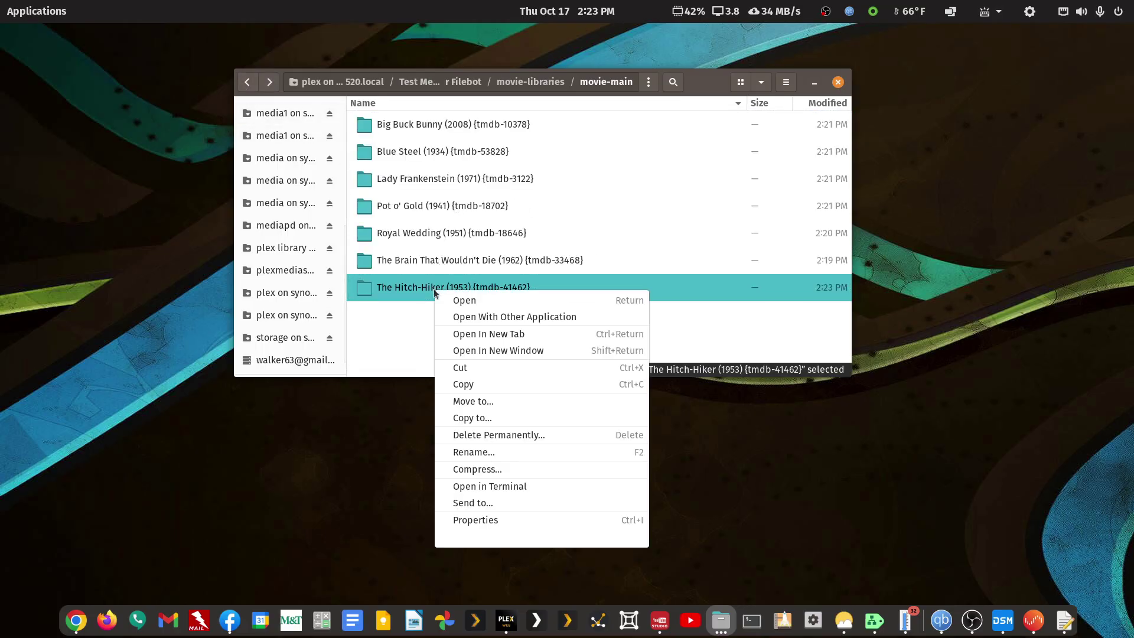
pyautogui.click(461, 453)
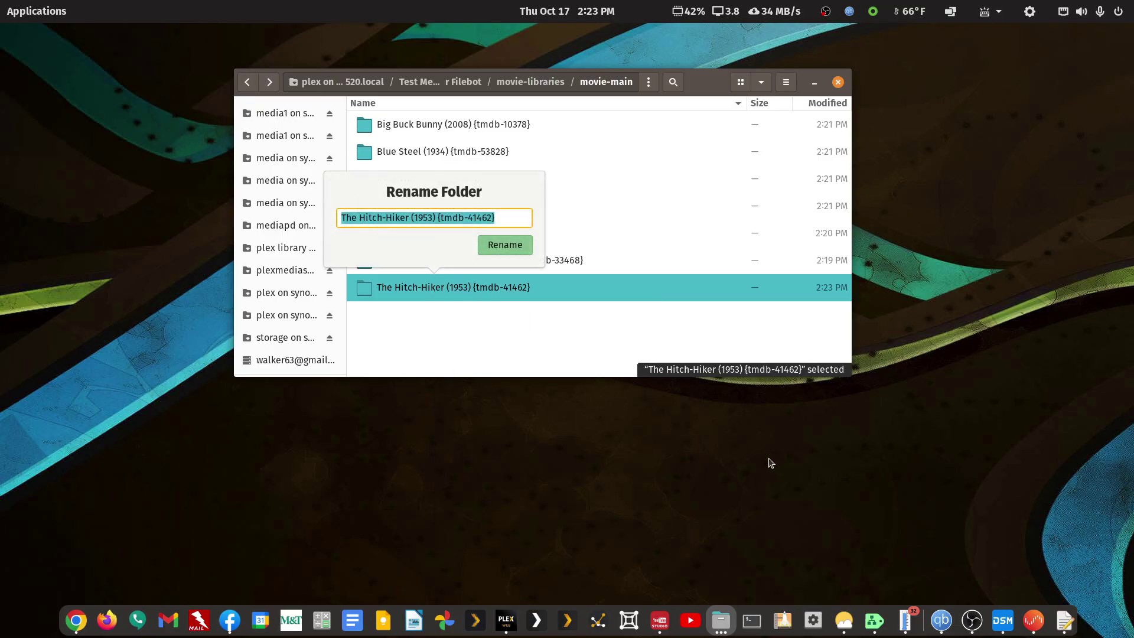
pyautogui.press('End')
pyautogui.hotkey('shift', 'Left')
pyautogui.hotkey('shift', 'Left')
pyautogui.hotkey('shift', 'Left')
pyautogui.hotkey('shift', 'Left')
pyautogui.hotkey('shift', 'Left')
pyautogui.hotkey('shift', 'Left')
pyautogui.hotkey('shift', 'Left')
pyautogui.hotkey('shift', 'Left')
pyautogui.hotkey('shift', 'Left')
pyautogui.hotkey('shift', 'Left')
pyautogui.hotkey('shift', 'Left')
pyautogui.hotkey('shift', 'Left')
pyautogui.hotkey('shift', 'Left')
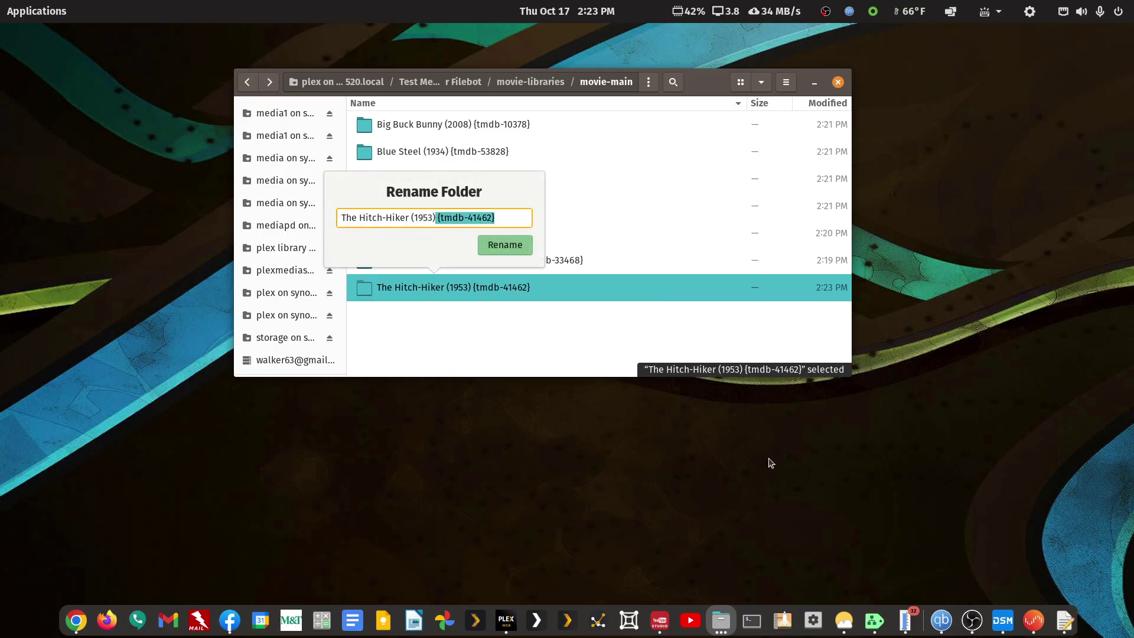
pyautogui.press('BackSpace')
pyautogui.press('Return')
pyautogui.press('Up')
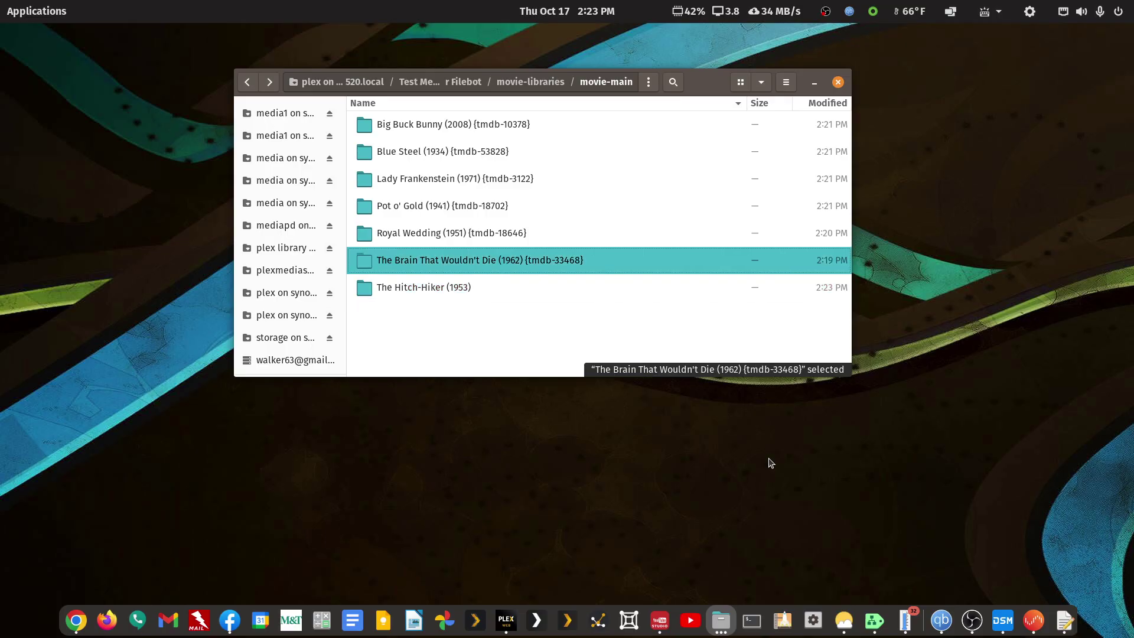
pyautogui.press('F2')
pyautogui.press('End')
pyautogui.hotkey('shift', 'Left')
pyautogui.hotkey('shift', 'Left')
pyautogui.hotkey('shift', 'Left')
pyautogui.hotkey('shift', 'Left')
pyautogui.hotkey('shift', 'Left')
pyautogui.hotkey('shift', 'Left')
pyautogui.hotkey('shift', 'Left')
pyautogui.hotkey('shift', 'Left')
pyautogui.hotkey('shift', 'Left')
pyautogui.hotkey('shift', 'Left')
pyautogui.hotkey('shift', 'Left')
pyautogui.hotkey('shift', 'Left')
pyautogui.hotkey('shift', 'Left')
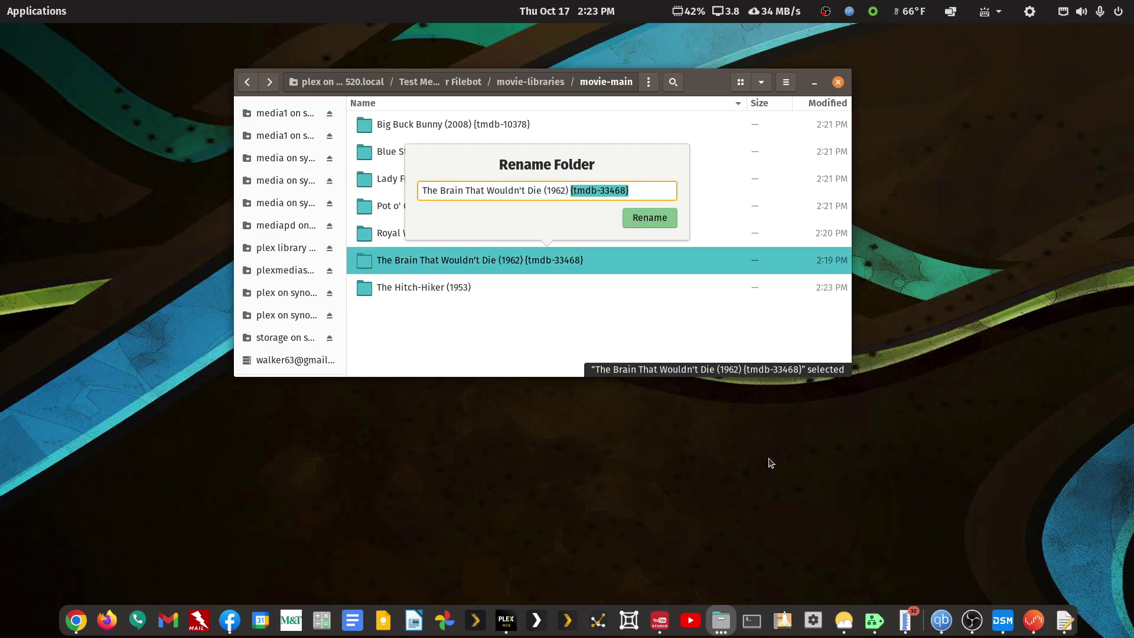
pyautogui.press('BackSpace')
pyautogui.press('Return')
# Delete the {tmdb-…} suffix from the Royal Wedding and Pot o' Gold folders
pyautogui.press('Up')
pyautogui.press('F2')
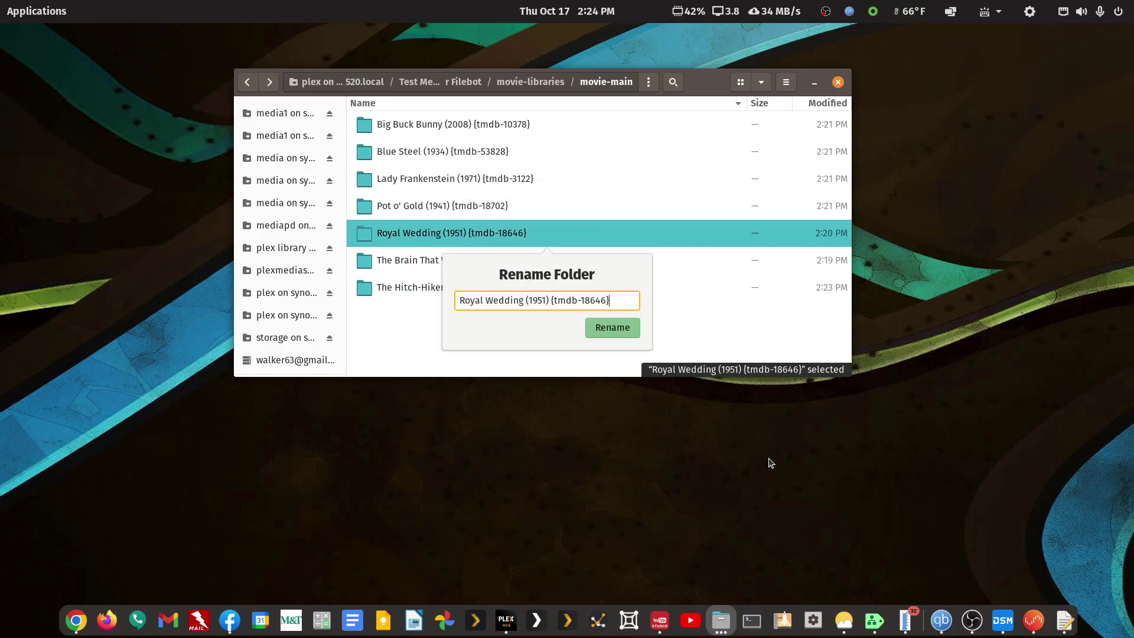
pyautogui.press('End')
pyautogui.hotkey('shift', 'Left')
pyautogui.hotkey('shift', 'Left')
pyautogui.hotkey('shift', 'Left')
pyautogui.hotkey('shift', 'Left')
pyautogui.hotkey('shift', 'Left')
pyautogui.hotkey('shift', 'Left')
pyautogui.hotkey('shift', 'Left')
pyautogui.hotkey('shift', 'Left')
pyautogui.hotkey('shift', 'Left')
pyautogui.hotkey('shift', 'Left')
pyautogui.hotkey('shift', 'Left')
pyautogui.hotkey('shift', 'Left')
pyautogui.hotkey('shift', 'Left')
pyautogui.press('BackSpace')
pyautogui.press('Return')
pyautogui.press('Up')
pyautogui.press('F2')
pyautogui.press('End')
pyautogui.hotkey('shift', 'Left')
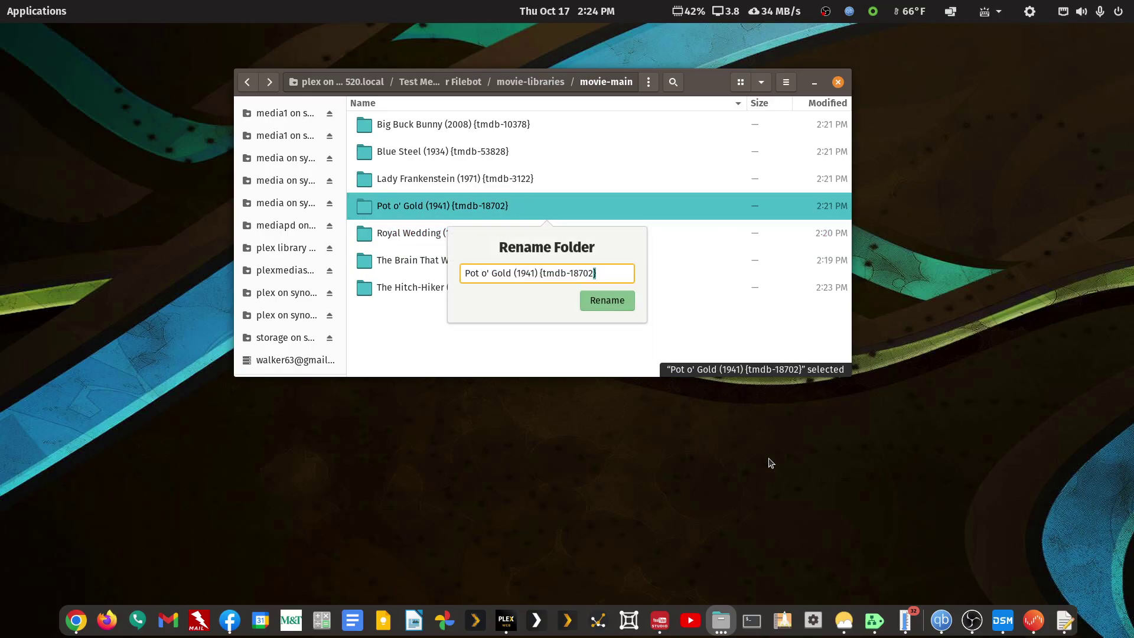
pyautogui.hotkey('shift', 'Left')
pyautogui.hotkey('shift', 'Left')
pyautogui.hotkey('shift', 'Left')
pyautogui.hotkey('shift', 'Left')
pyautogui.hotkey('shift', 'Left')
pyautogui.hotkey('shift', 'Left')
pyautogui.hotkey('shift', 'Left')
pyautogui.hotkey('shift', 'Left')
pyautogui.hotkey('shift', 'Left')
pyautogui.hotkey('shift', 'Left')
pyautogui.hotkey('shift', 'Left')
pyautogui.hotkey('shift', 'Left')
pyautogui.press('BackSpace')
pyautogui.press('Return')
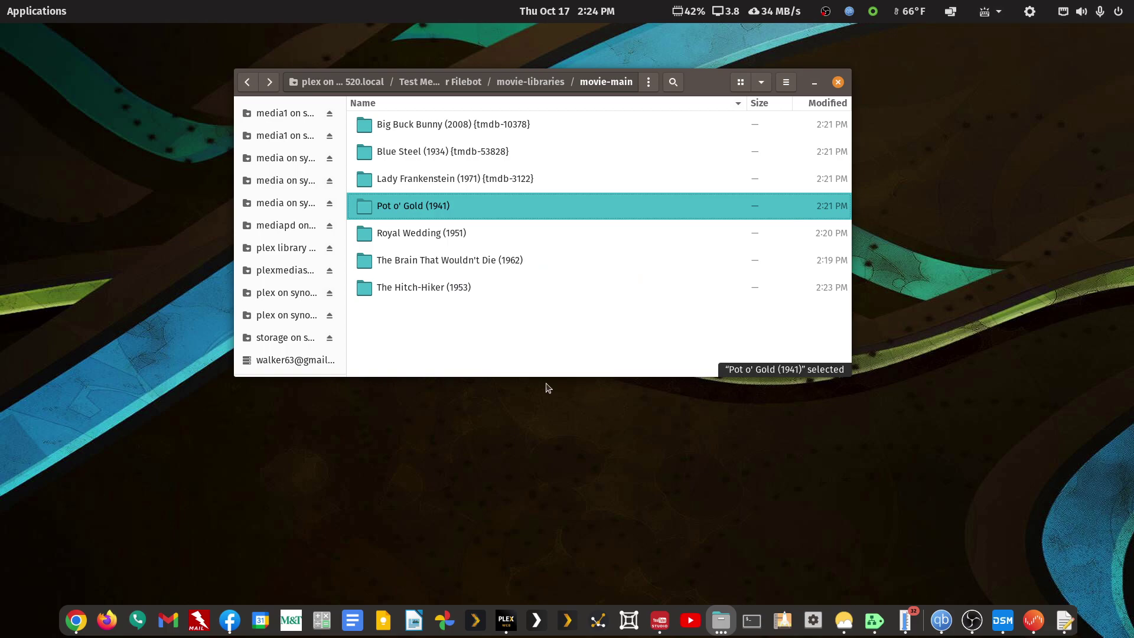
# Search the applications for 'file' and launch the FileBot - Unraid web app
pyautogui.click(59, 15)
pyautogui.write('file')
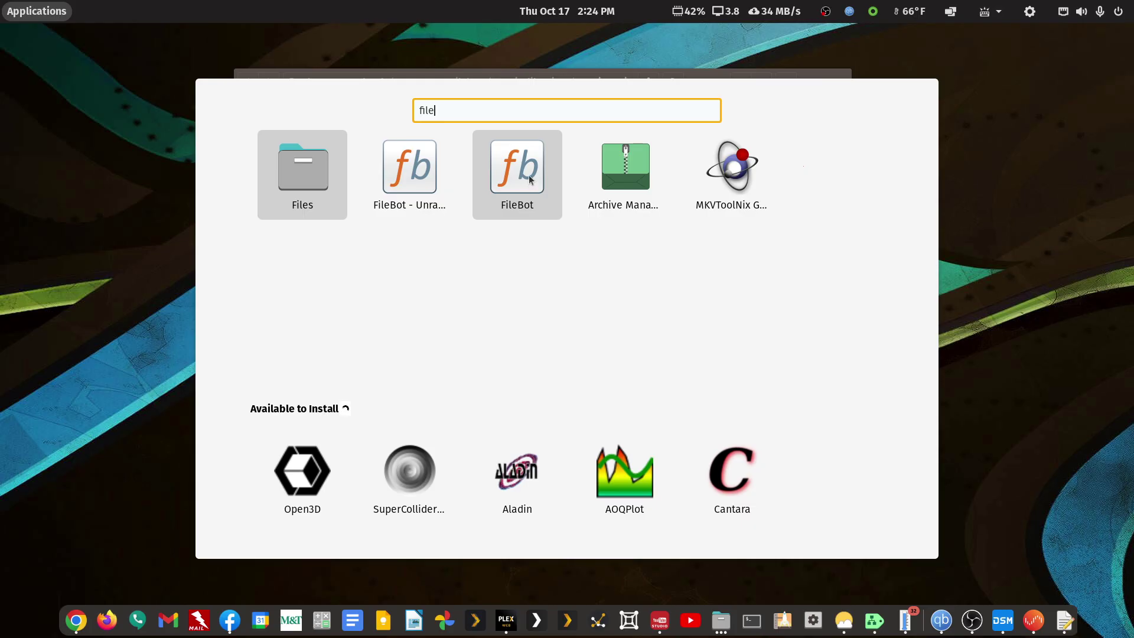
pyautogui.click(425, 176)
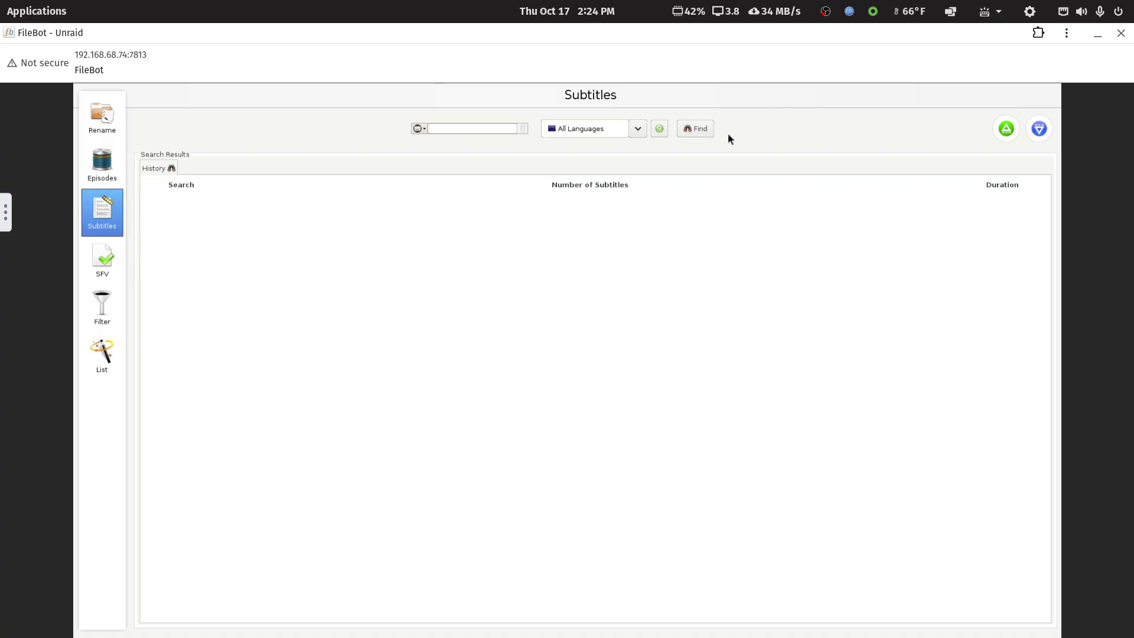
# In the Rename view, choose Load > Select Folder and browse Computer into Plex Library
pyautogui.click(107, 130)
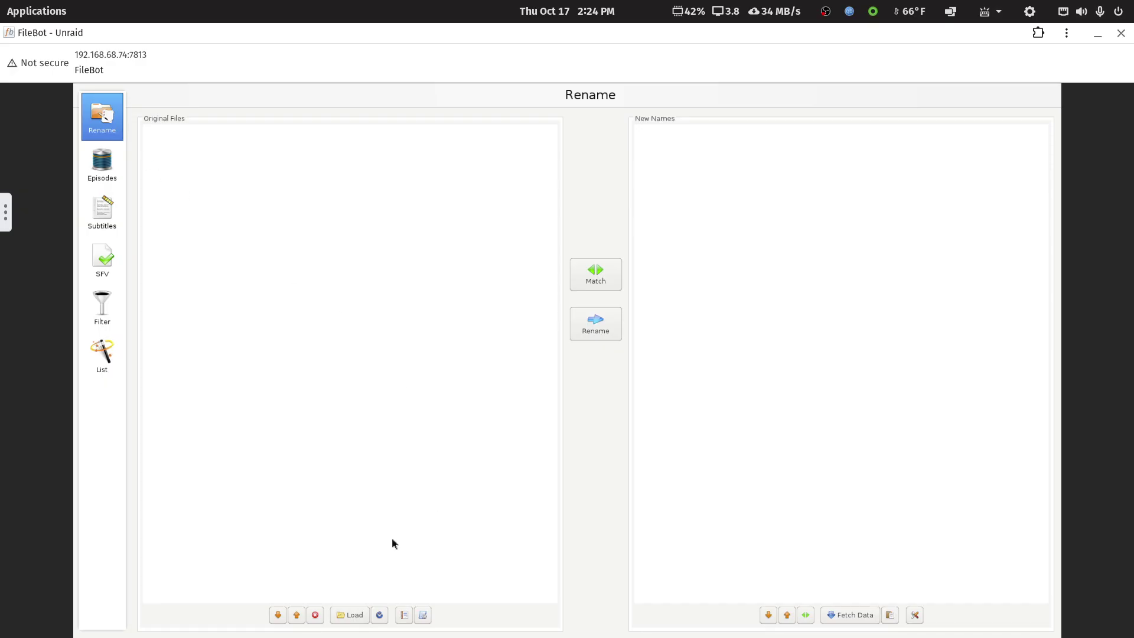
pyautogui.click(353, 618)
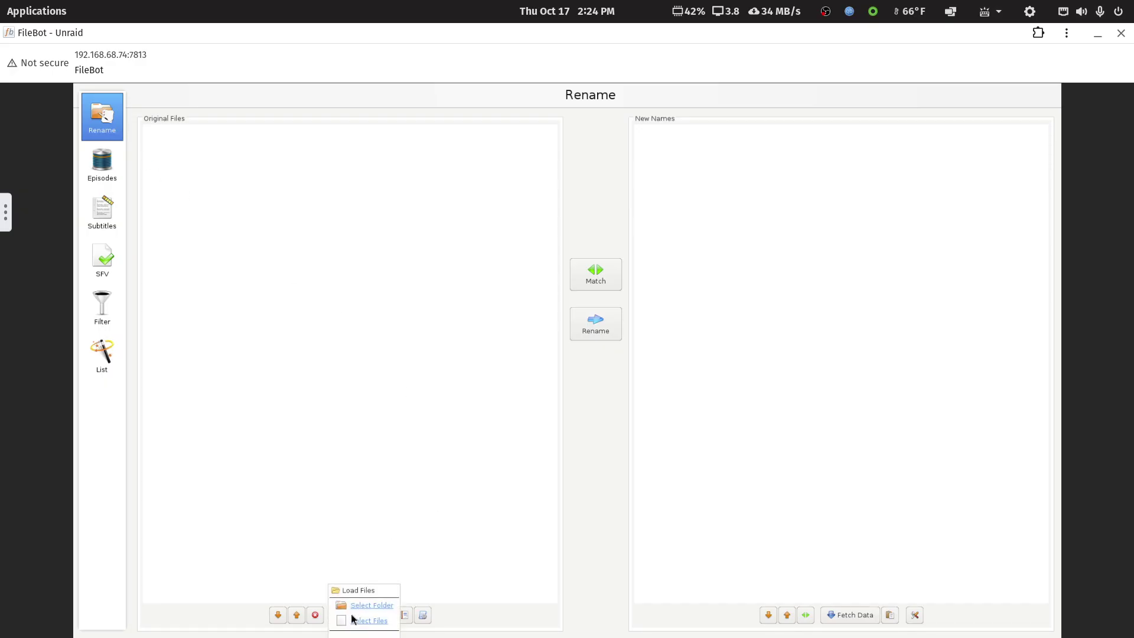
pyautogui.click(358, 603)
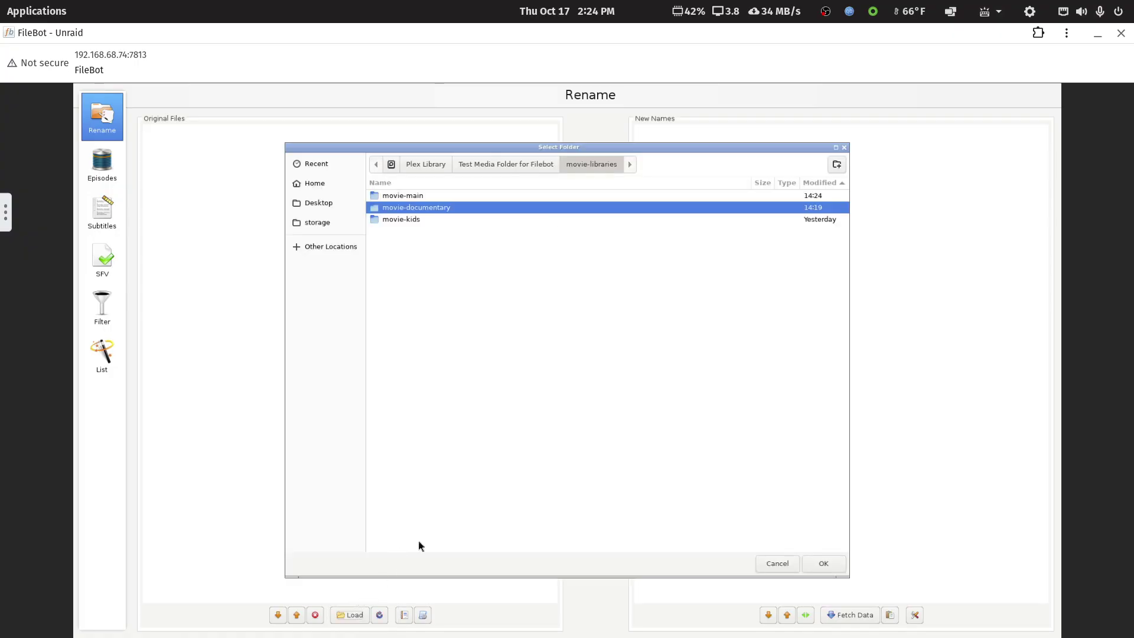
pyautogui.click(320, 245)
pyautogui.click(420, 183)
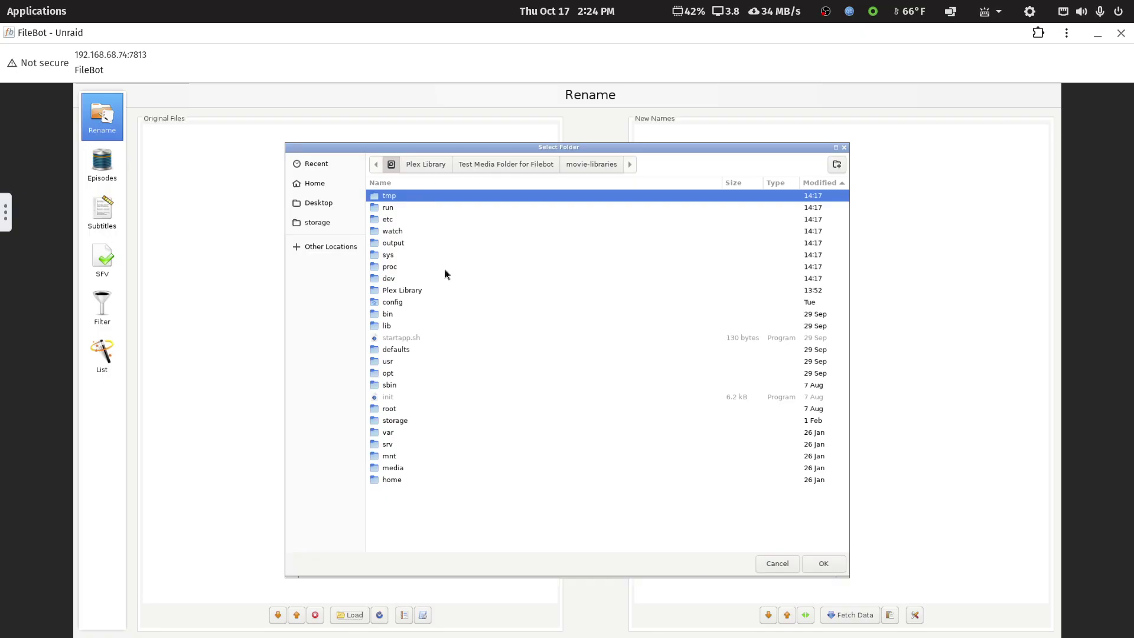
pyautogui.click(395, 291)
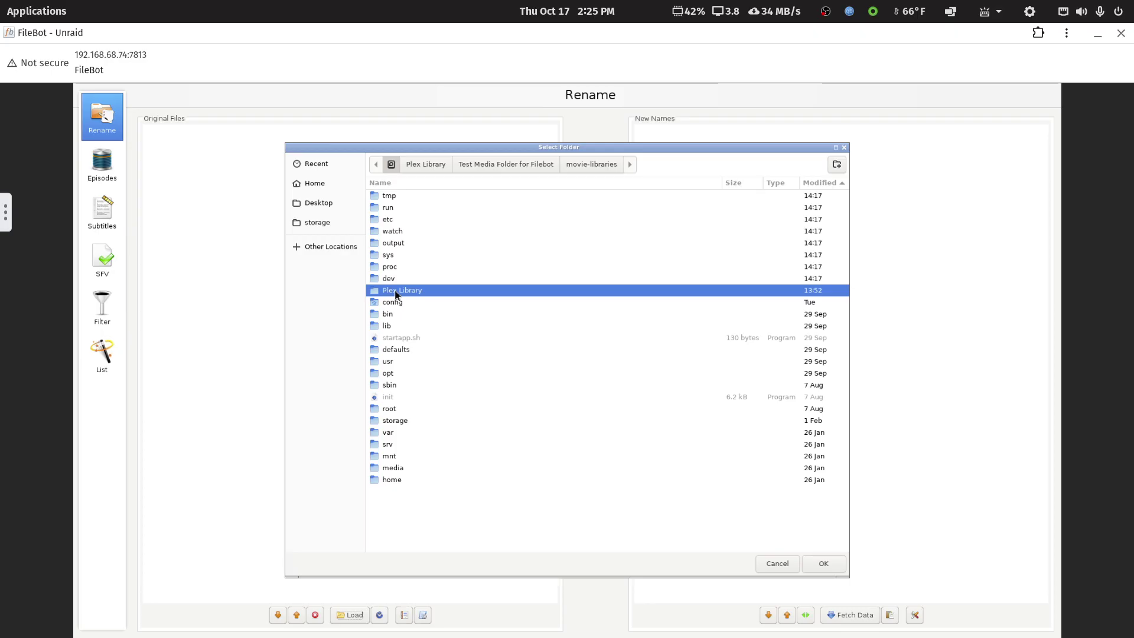
pyautogui.doubleClick(395, 290)
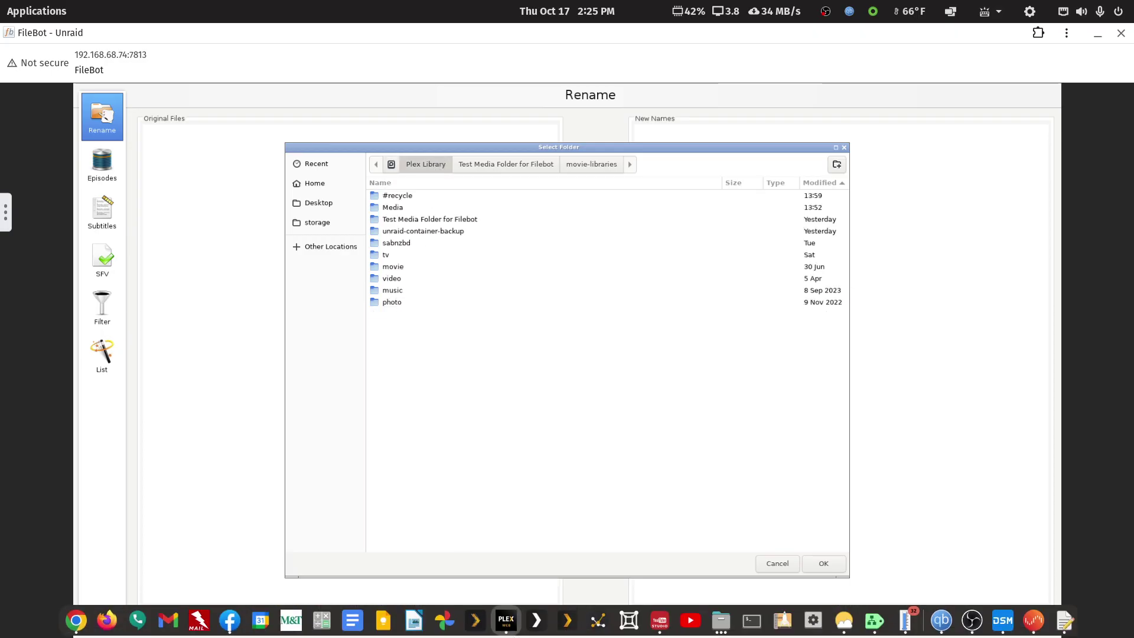
# Map FileBot's Host Path 4 /mnt/remotes/192.168.68.95_plex/ to container path /Plex Library, and save
pyautogui.click(1034, 618)
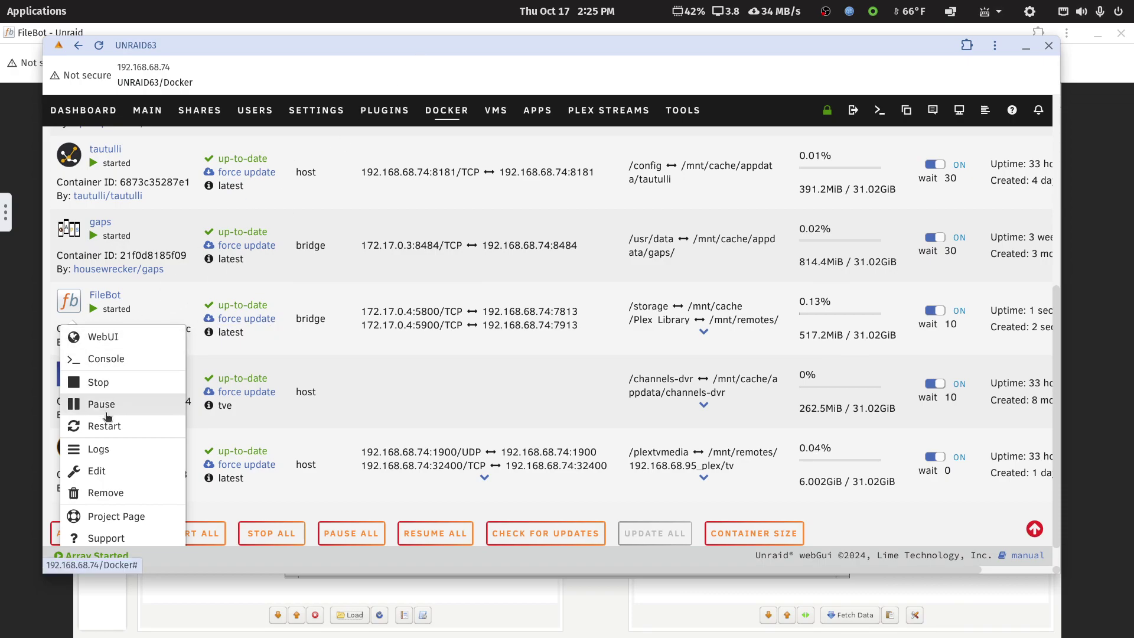
pyautogui.click(99, 472)
pyautogui.scroll(-20, 445, 375)
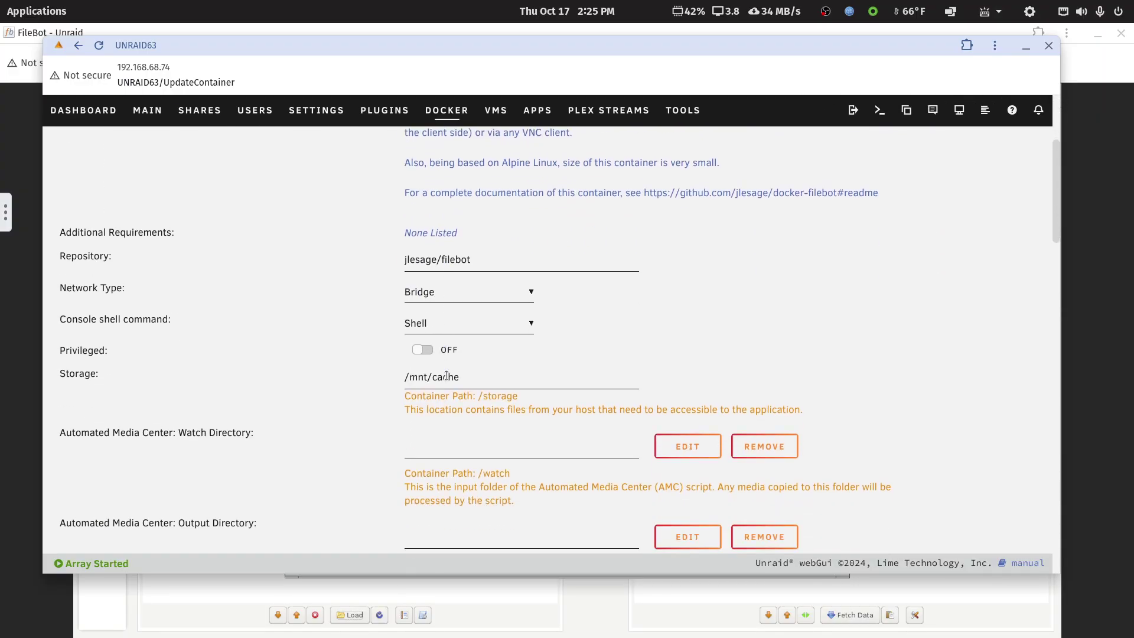
pyautogui.scroll(-9, 446, 375)
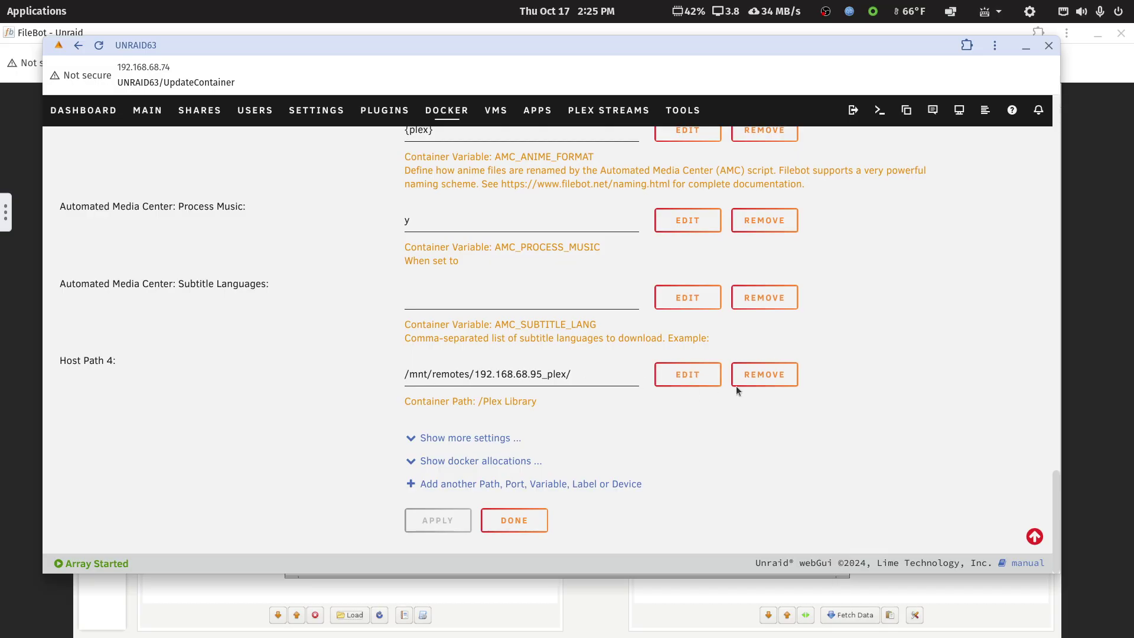
pyautogui.click(687, 378)
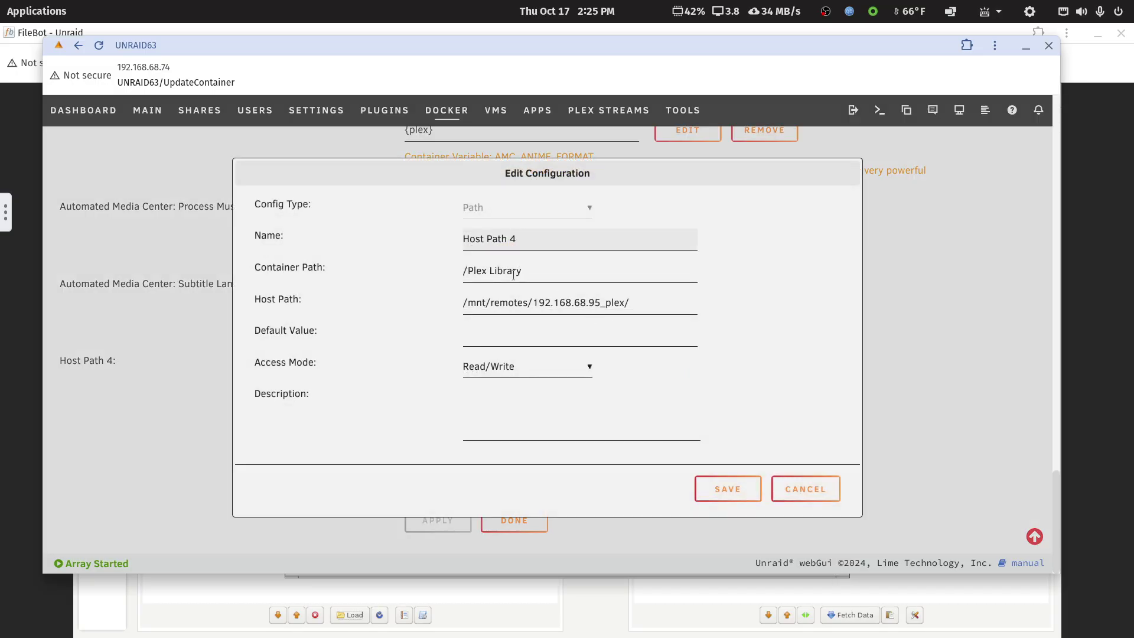
pyautogui.moveTo(633, 303); pyautogui.dragTo(463, 302)
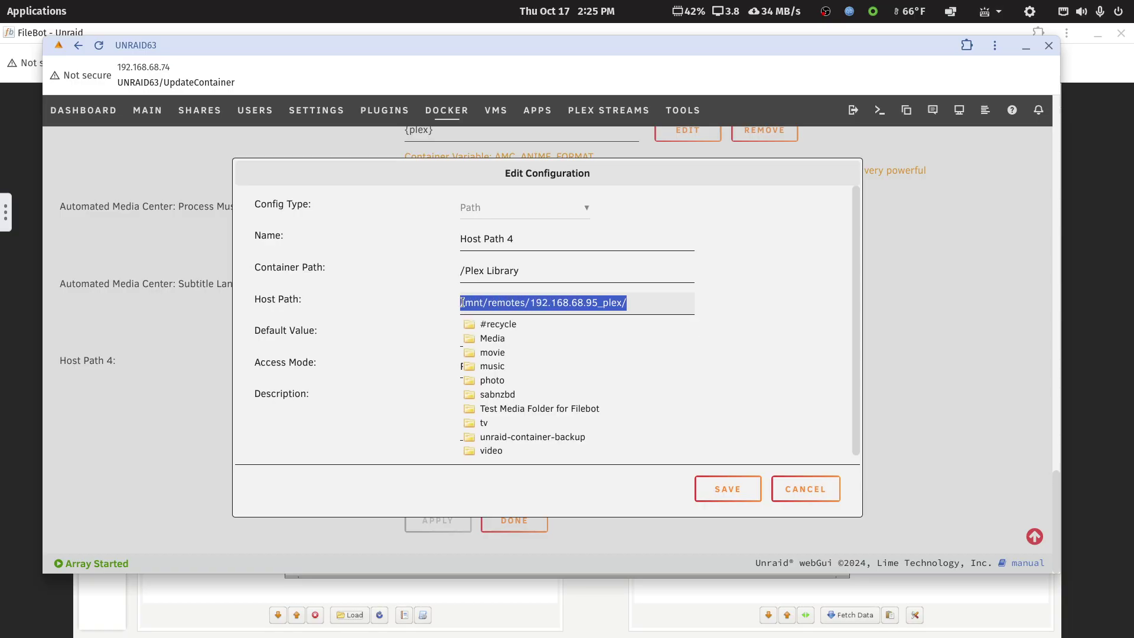
pyautogui.moveTo(524, 271); pyautogui.dragTo(466, 272)
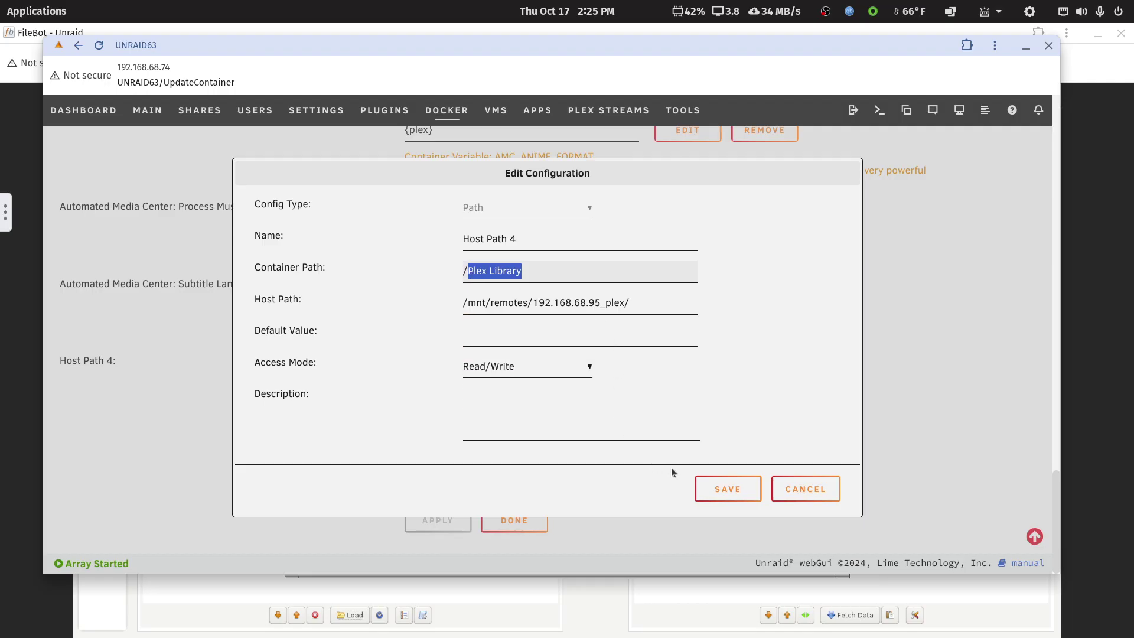
pyautogui.click(804, 490)
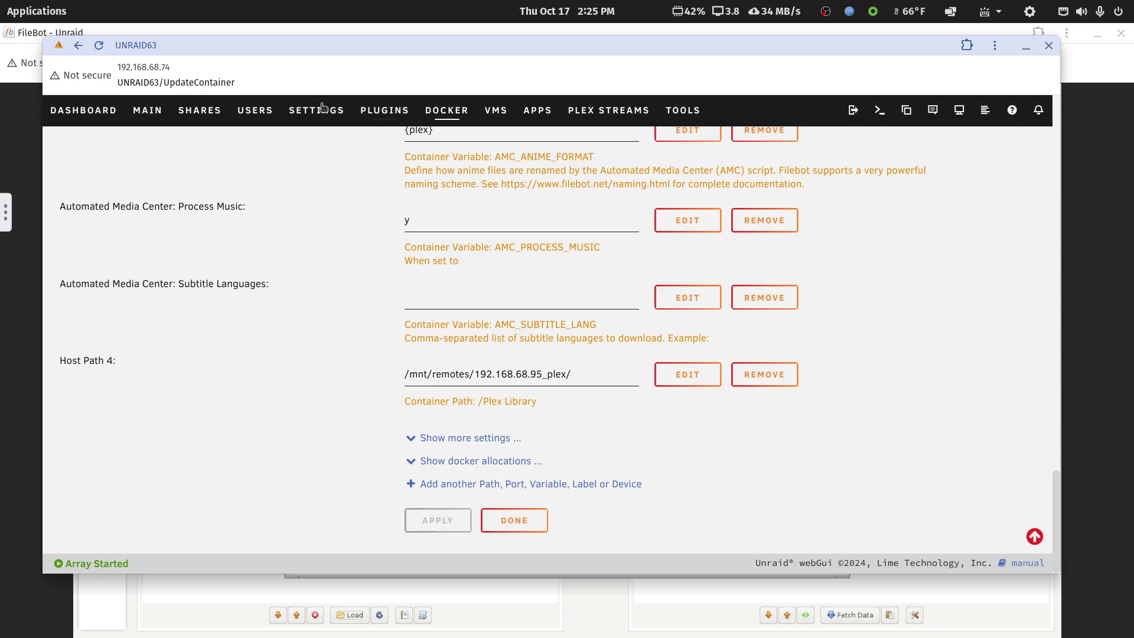
pyautogui.click(430, 113)
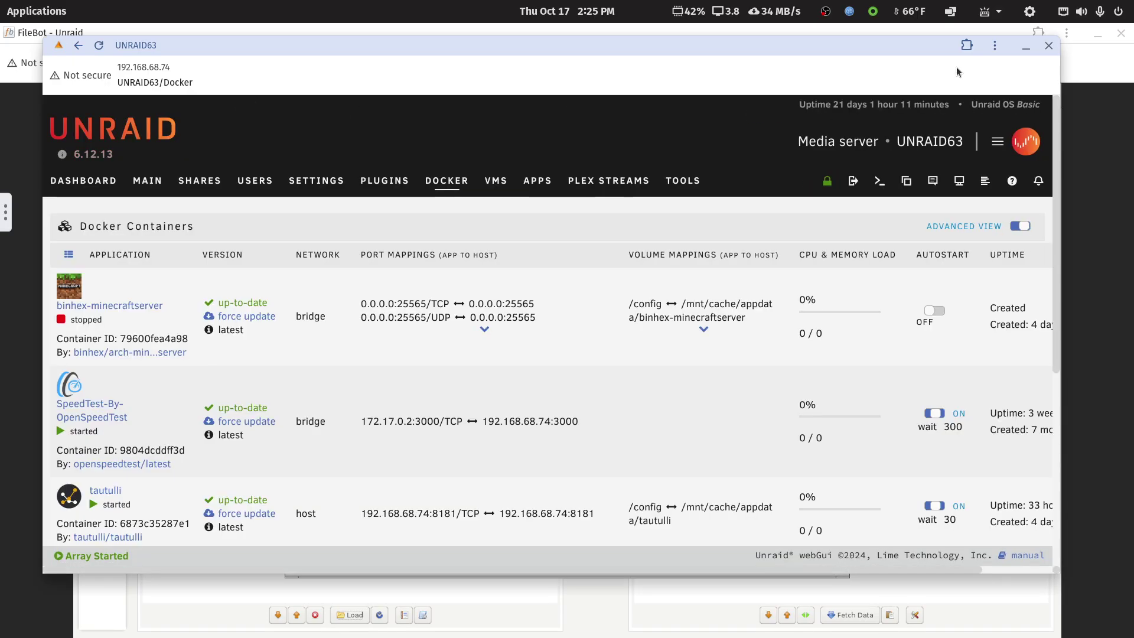
# Browse Test Media Folder for Filebot > movie-libraries and load the movie-kids folder
pyautogui.click(1026, 48)
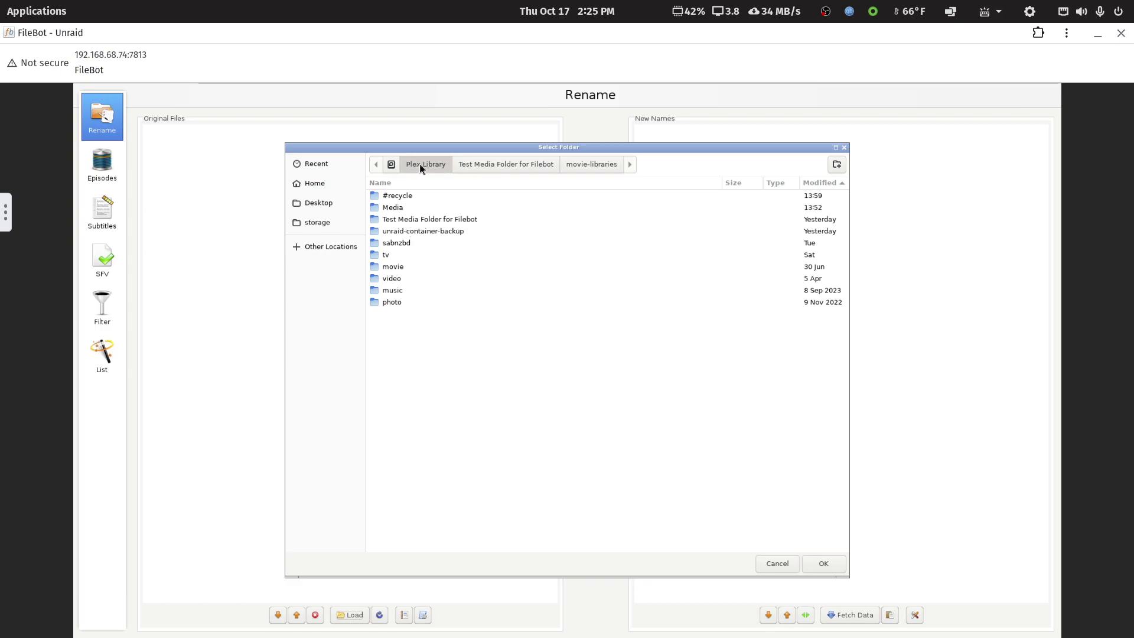
pyautogui.doubleClick(417, 220)
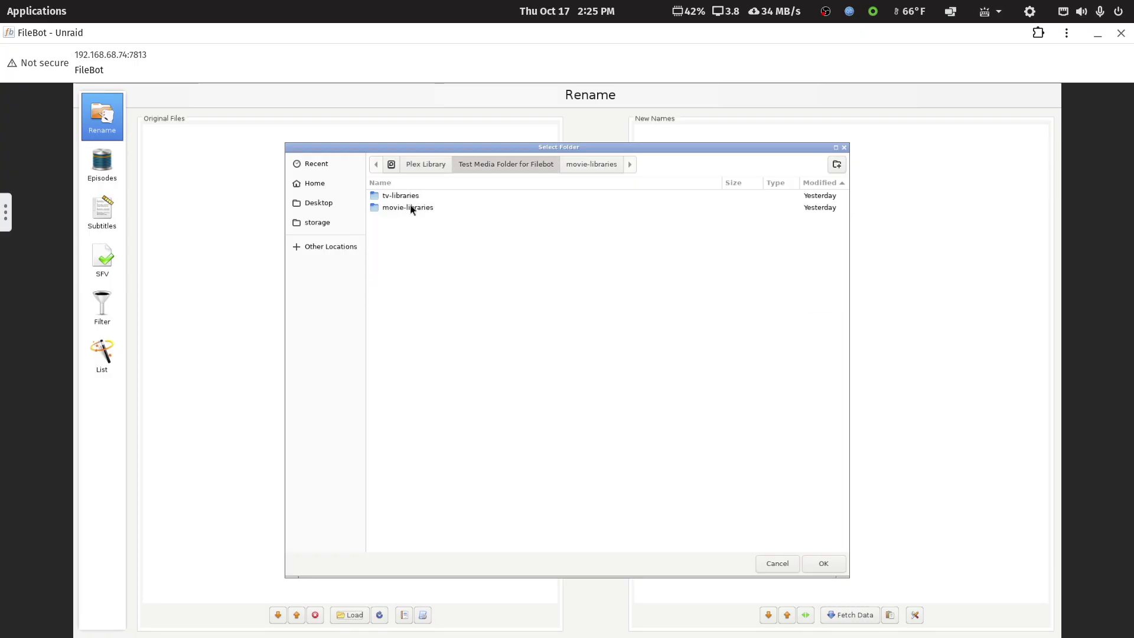
pyautogui.click(407, 209)
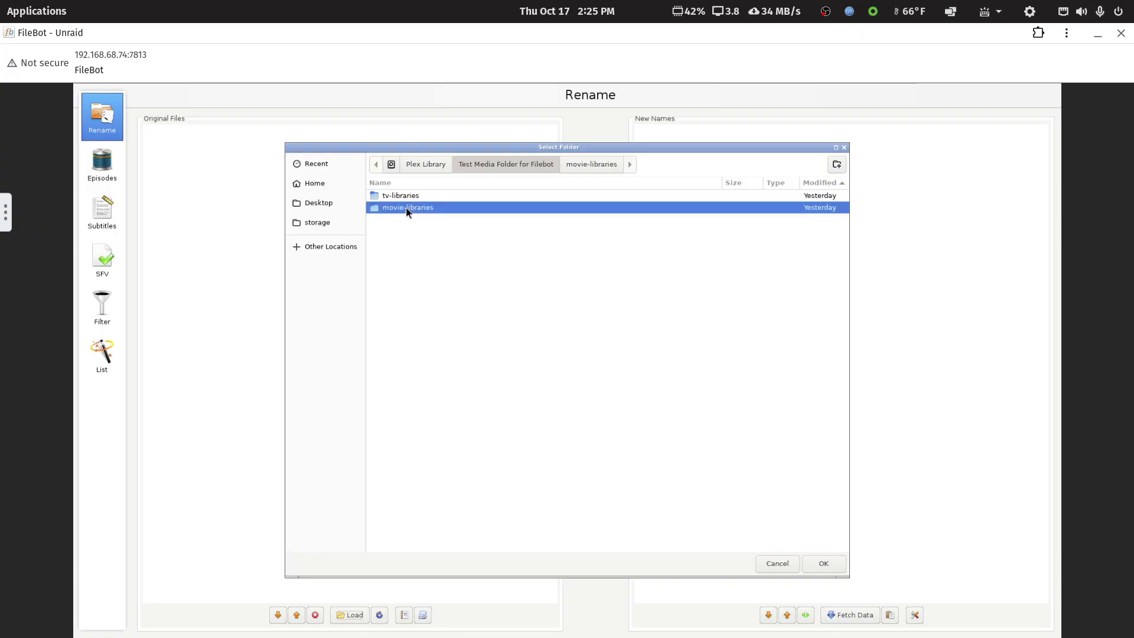
pyautogui.doubleClick(406, 207)
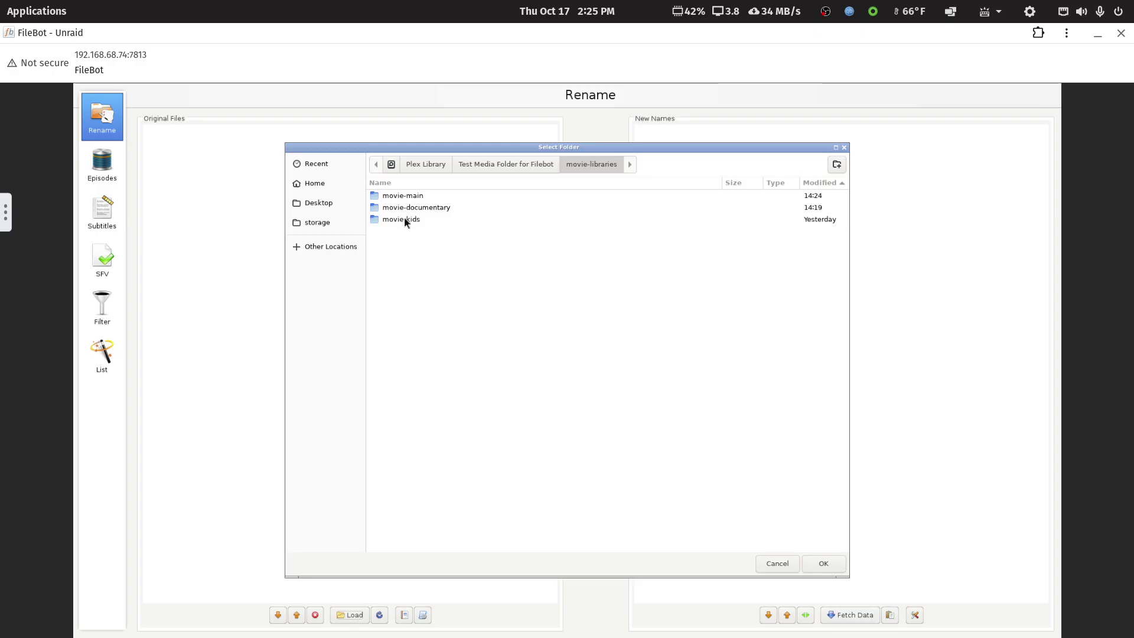
pyautogui.click(405, 220)
pyautogui.click(824, 564)
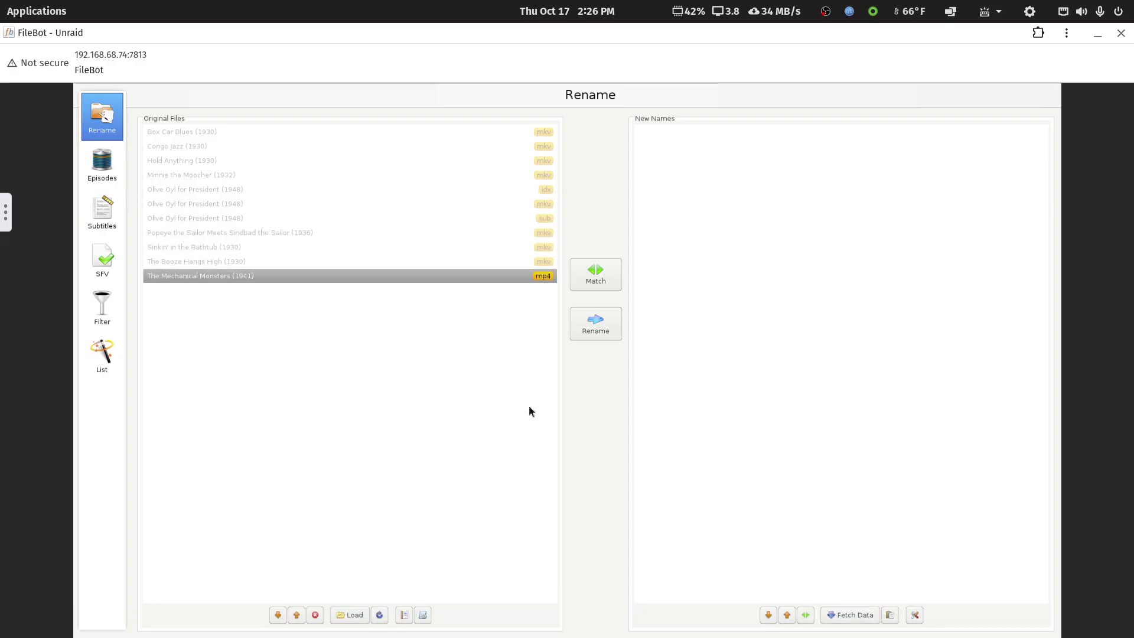
# Apply the '1 - Movies TMDB Structure' preset and rename all 11 movie-kids files
pyautogui.click(423, 615)
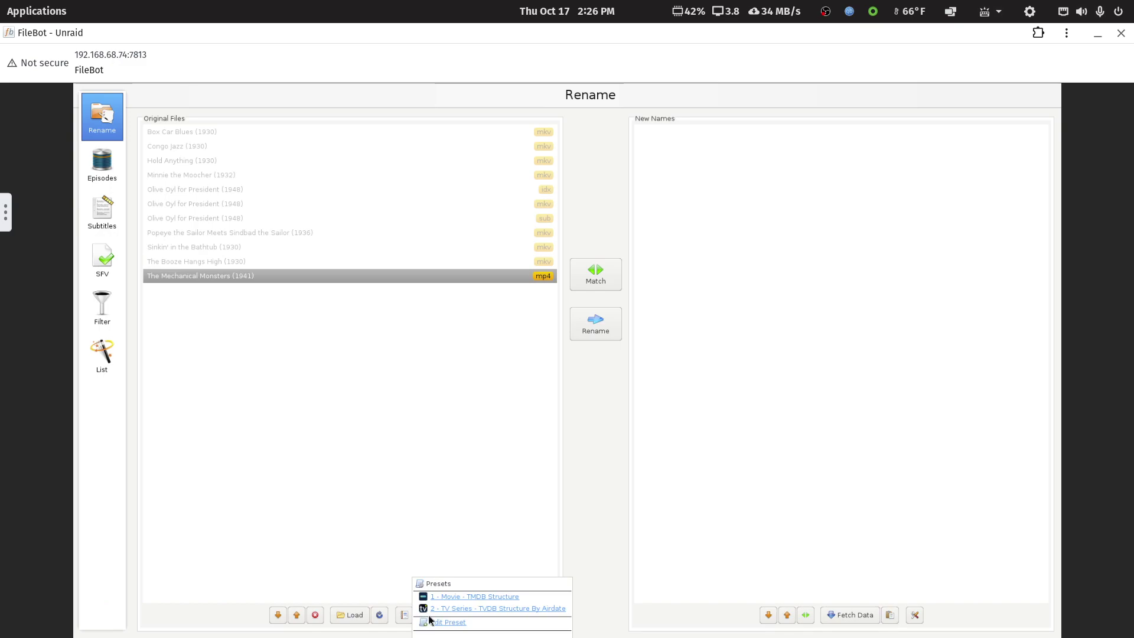
pyautogui.click(460, 598)
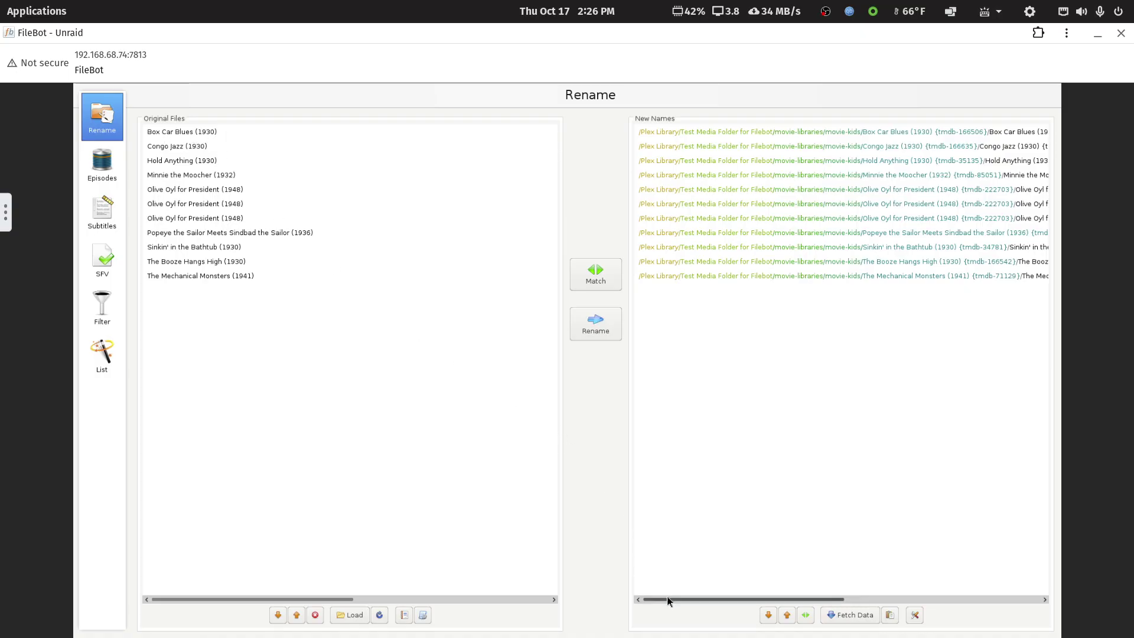
pyautogui.moveTo(668, 600); pyautogui.dragTo(724, 599)
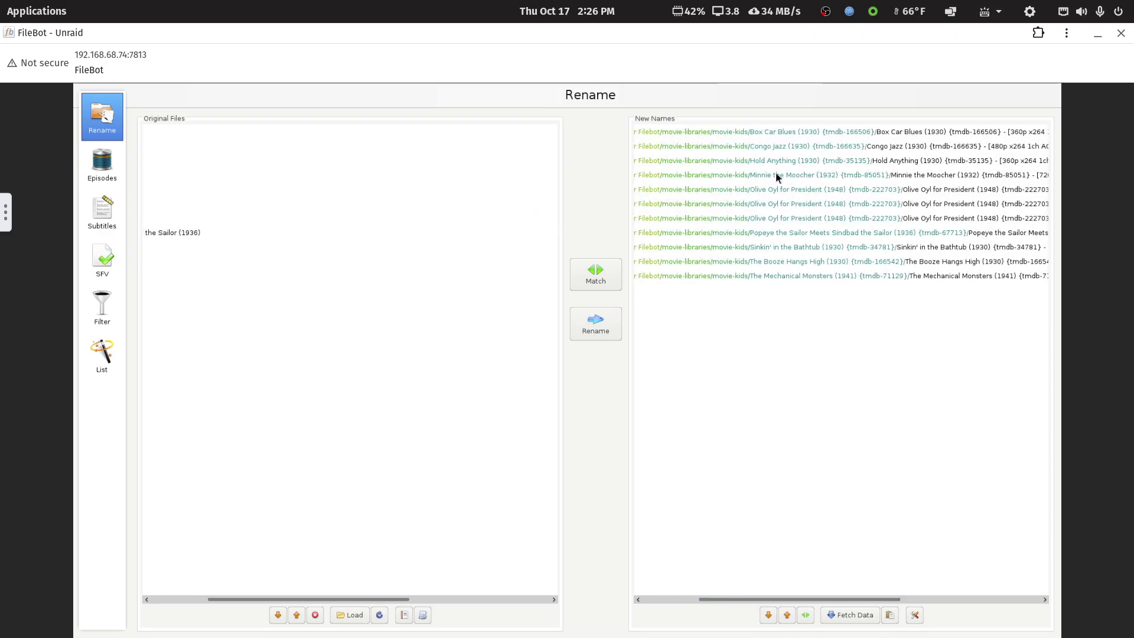
pyautogui.moveTo(724, 601); pyautogui.dragTo(652, 594)
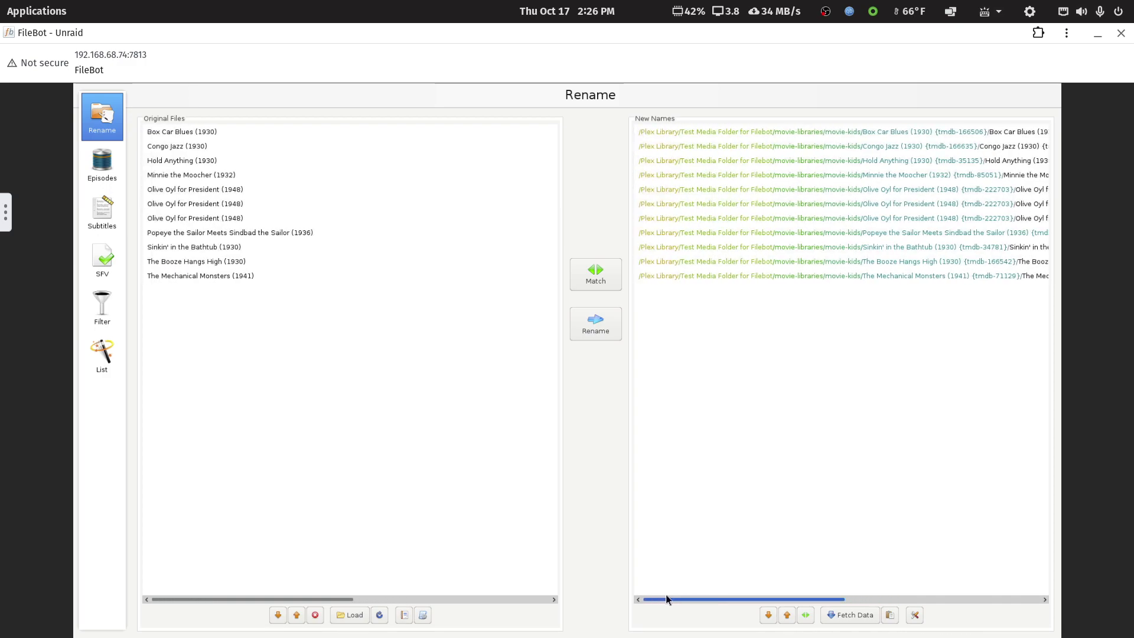
pyautogui.moveTo(666, 598); pyautogui.dragTo(760, 595)
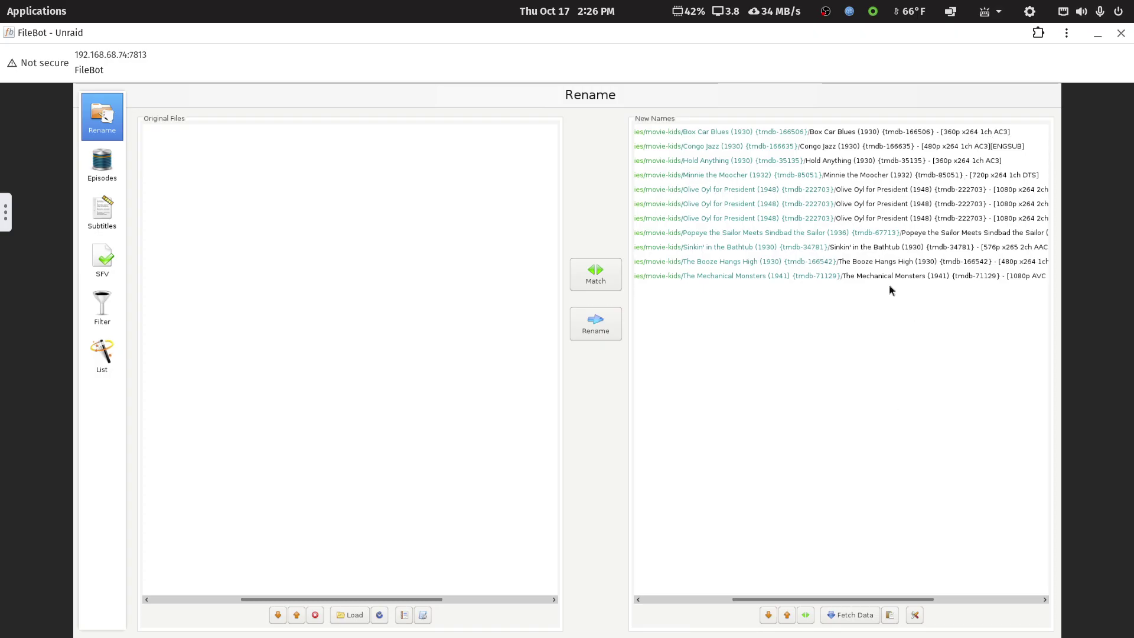
pyautogui.click(617, 333)
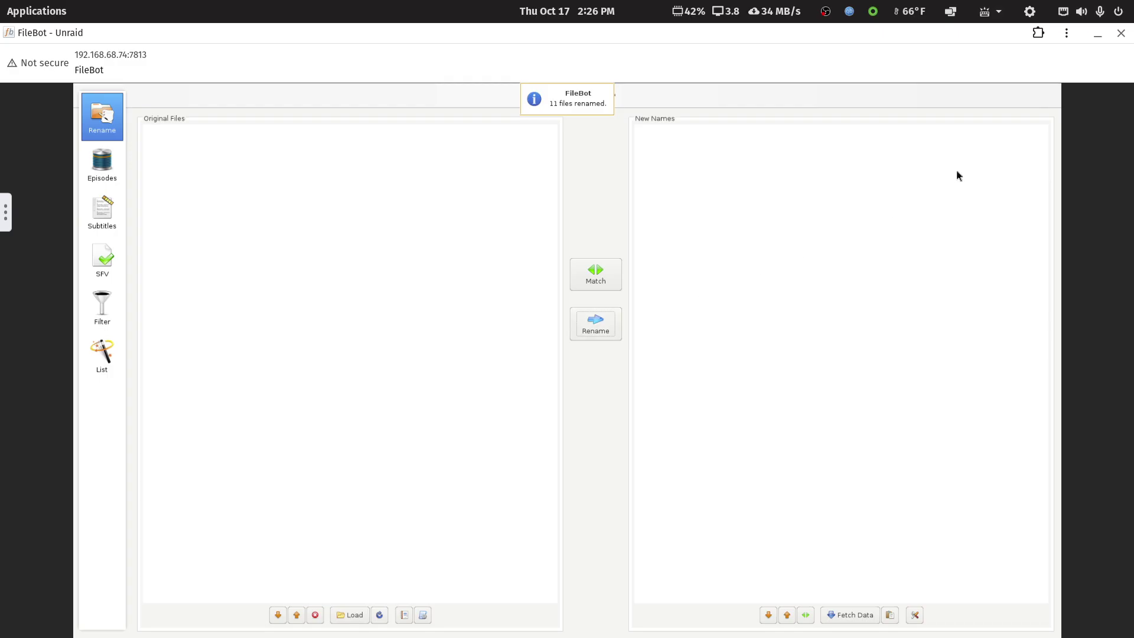
# Close FileBot and open movie-kids' Congo Jazz (1930) folder to check its tagged mkv
pyautogui.click(1120, 33)
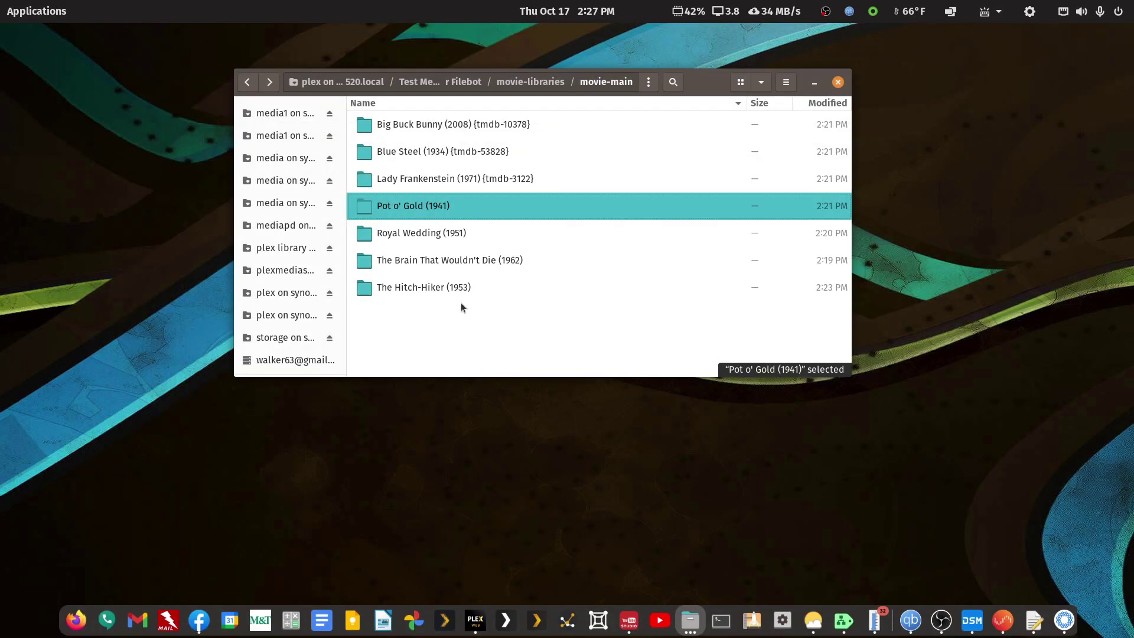
pyautogui.click(243, 85)
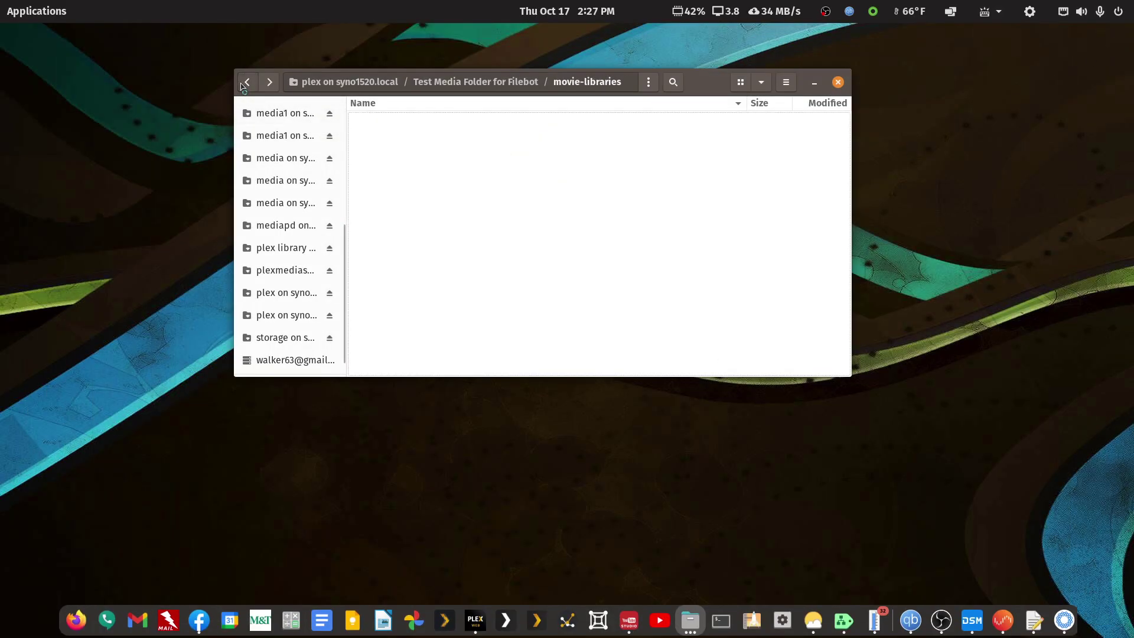
pyautogui.click(425, 153)
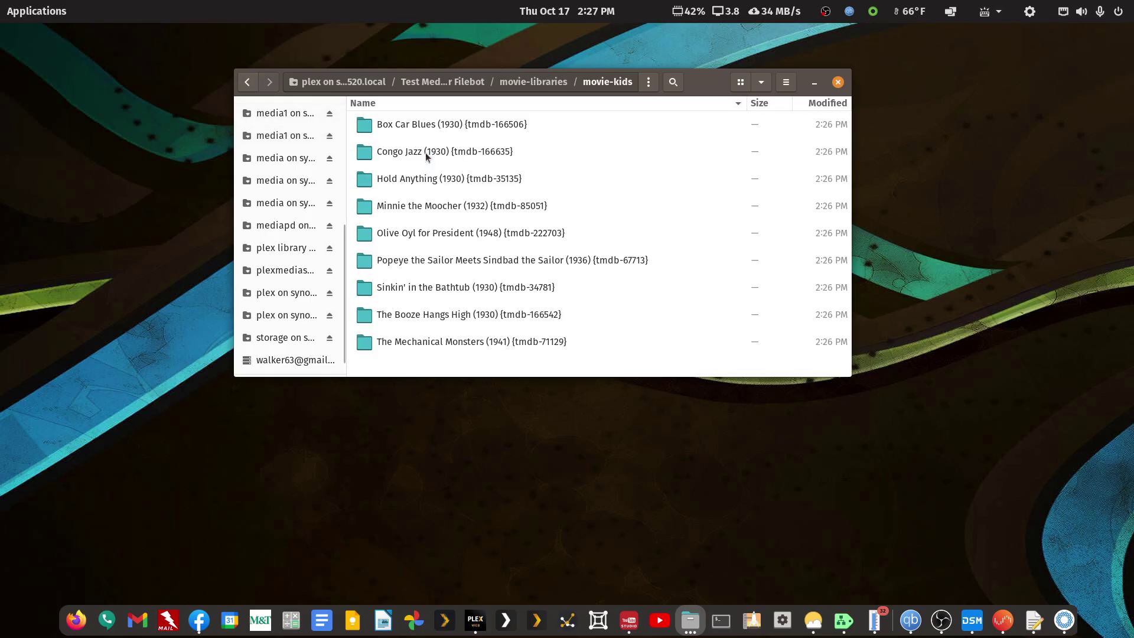
pyautogui.click(425, 152)
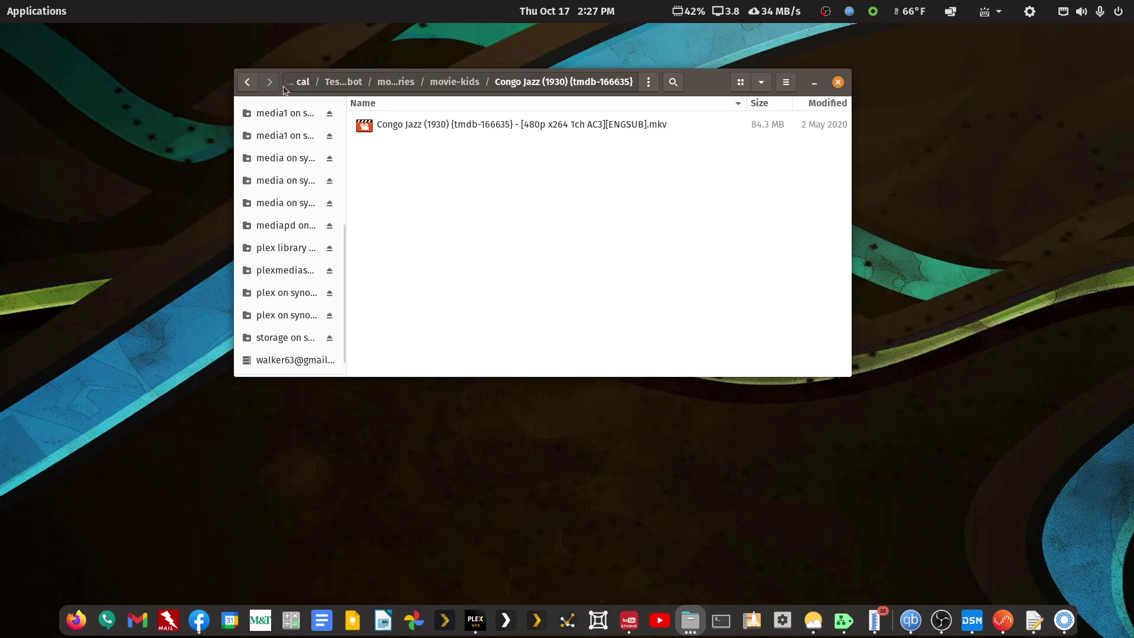
# Return to movie-libraries and search the application launcher for 'fileb'
pyautogui.click(247, 82)
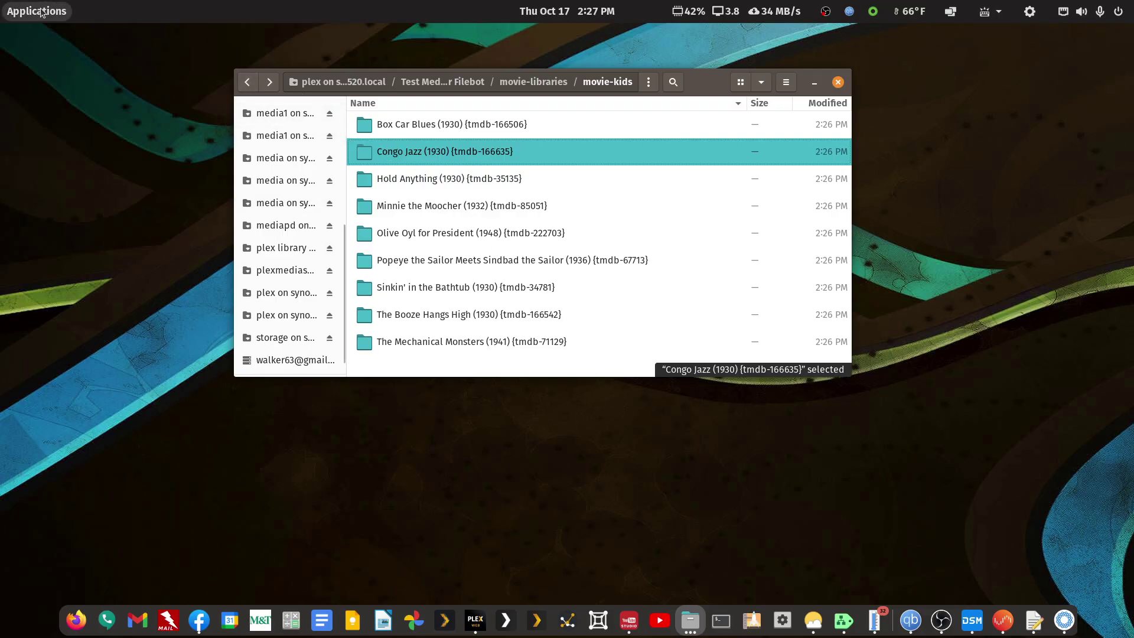
pyautogui.click(256, 83)
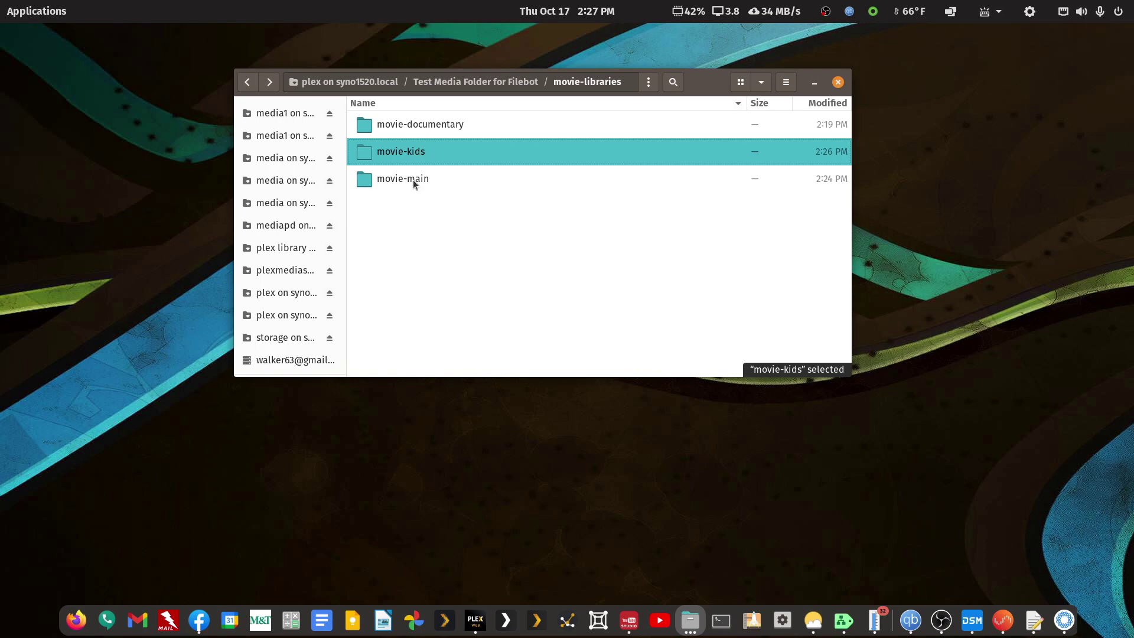
pyautogui.click(35, 15)
pyautogui.write('filebot')
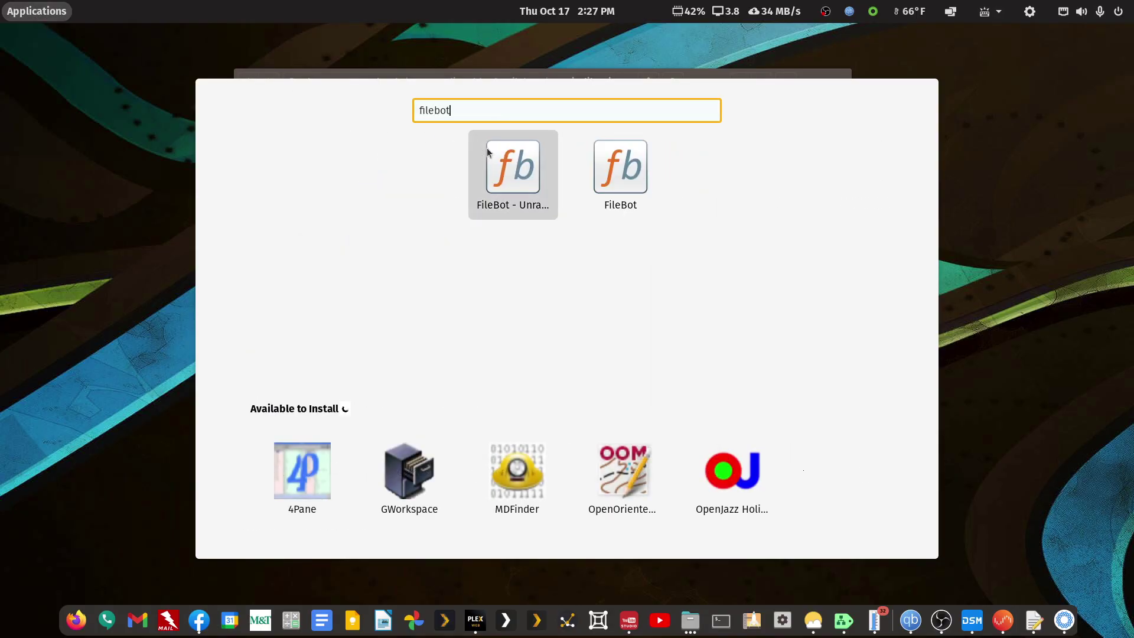
# Launch FileBot - Unraid and load the movie-main and movie-documentary folders together
pyautogui.click(523, 171)
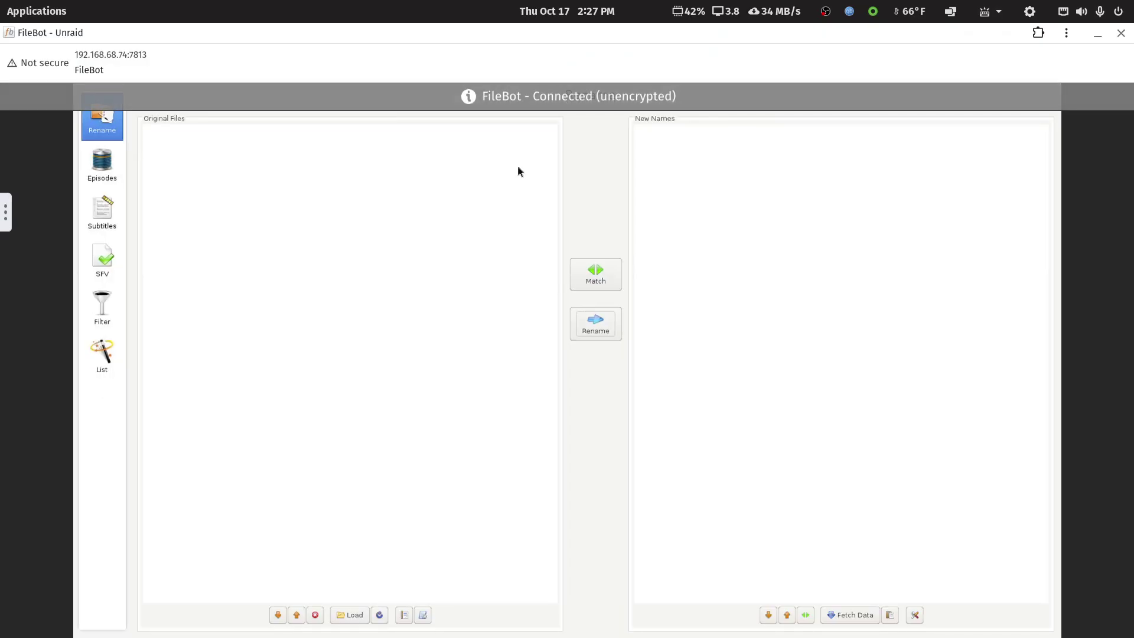
pyautogui.click(351, 616)
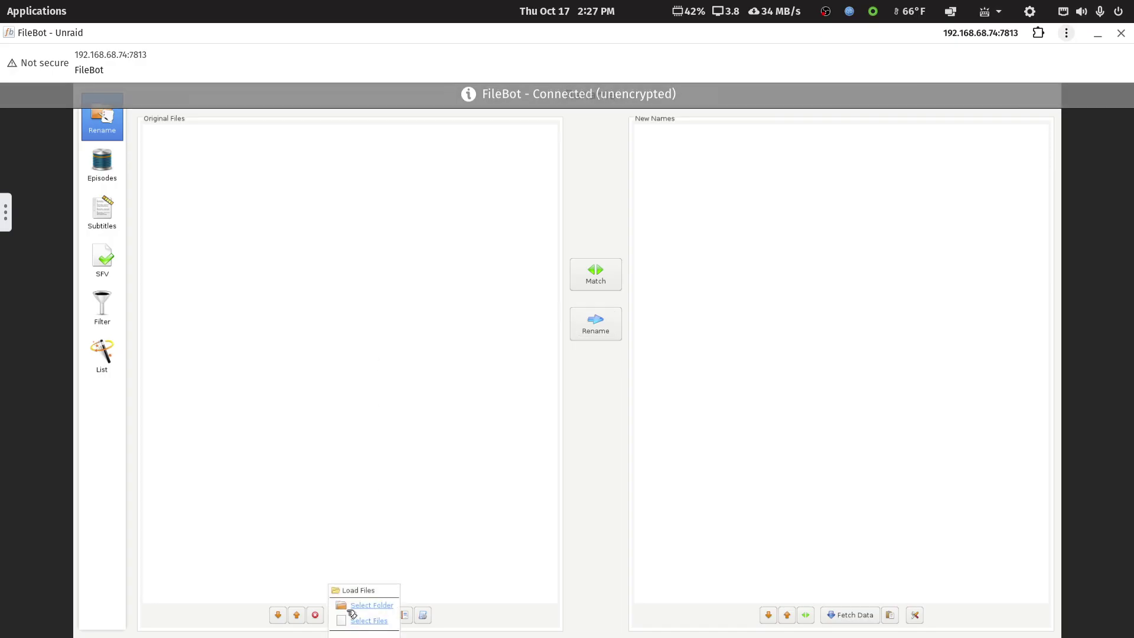
pyautogui.click(353, 607)
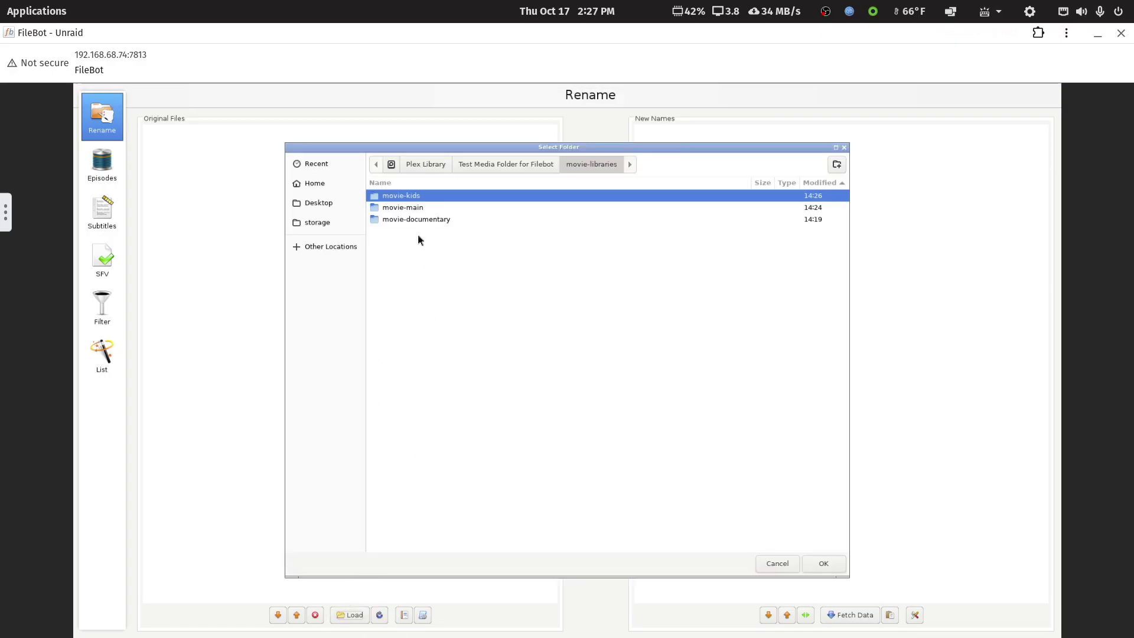
pyautogui.click(412, 208)
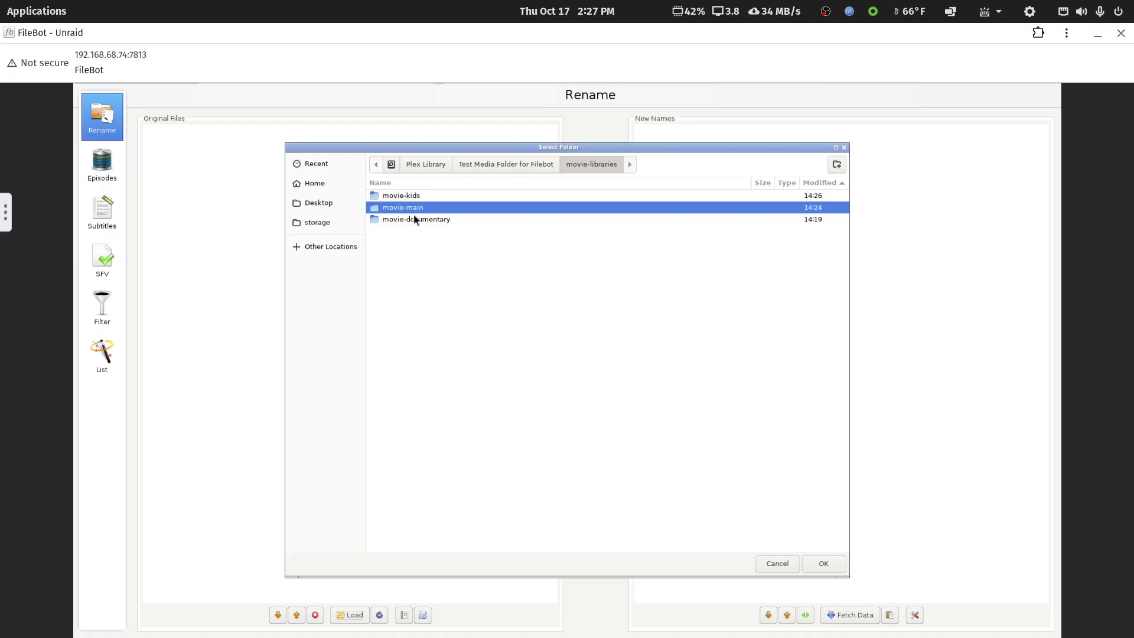
pyautogui.keyDown('ctrl'); pyautogui.click(414, 219); pyautogui.keyUp('ctrl')
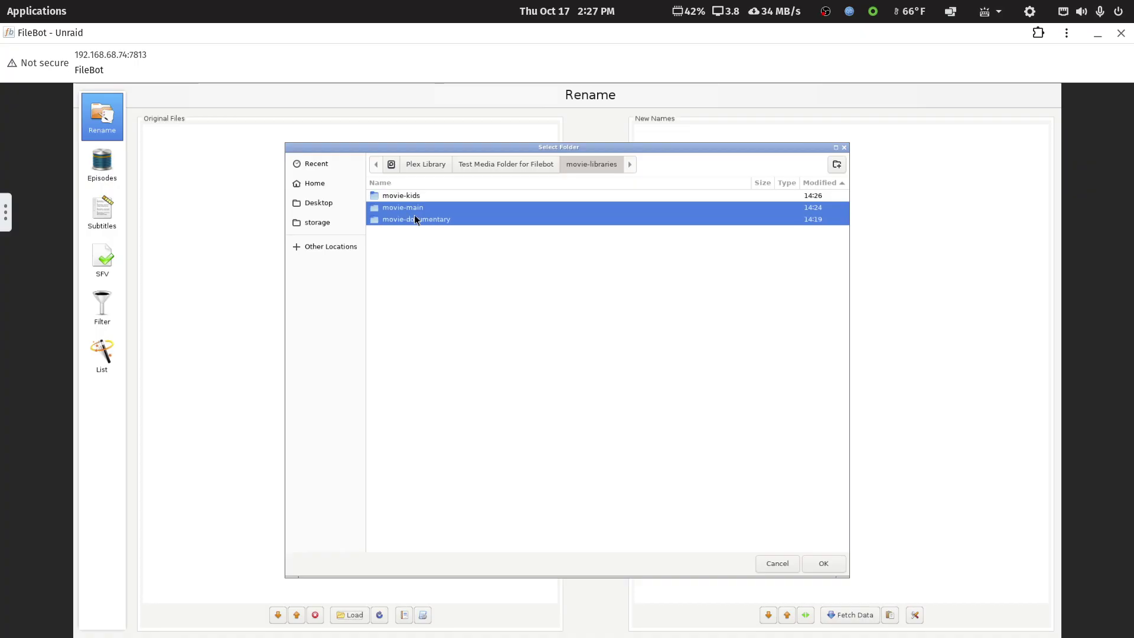
pyautogui.click(824, 560)
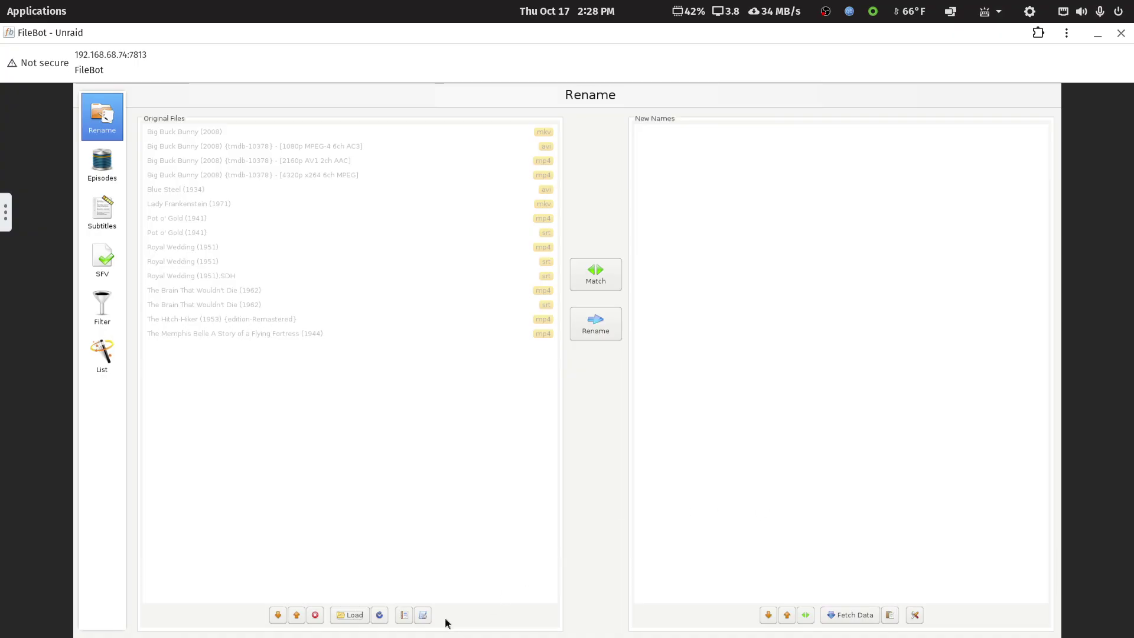
# Match the movies via TheMovieDB, accepting The Memphis Belle (1944), and check The Hitch-Hiker's proposed name
pyautogui.click(857, 617)
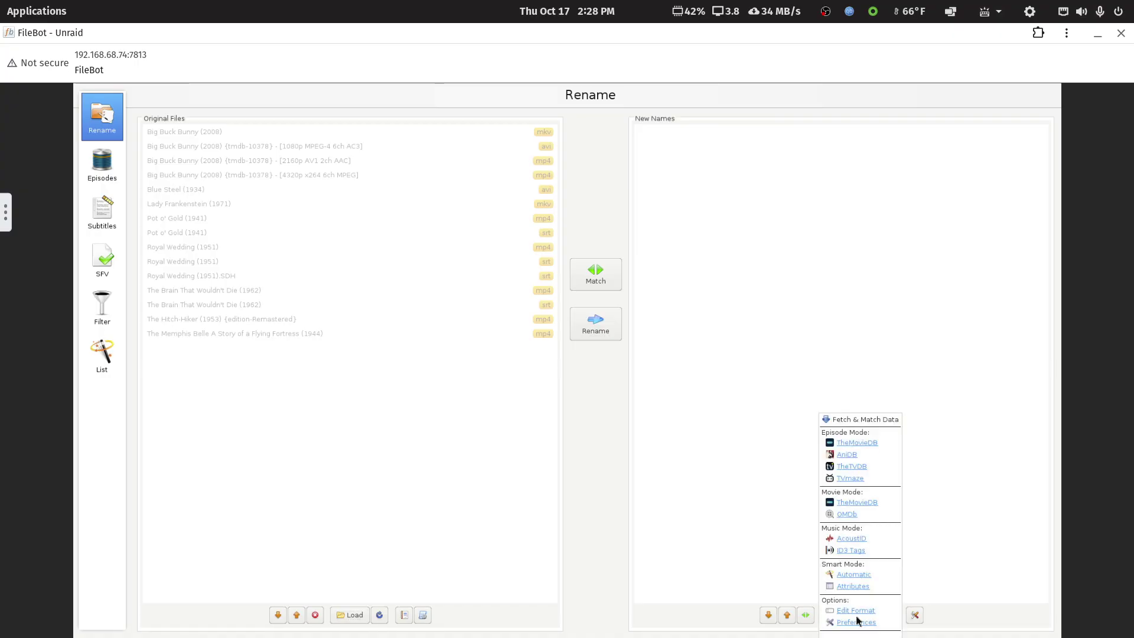
pyautogui.click(857, 504)
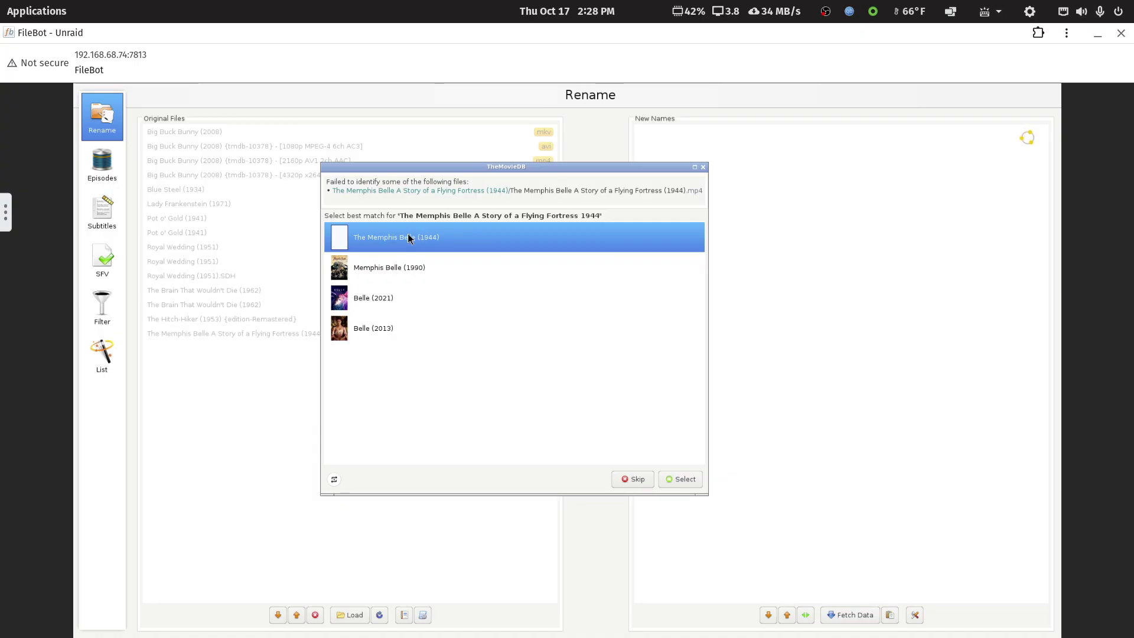
pyautogui.click(685, 478)
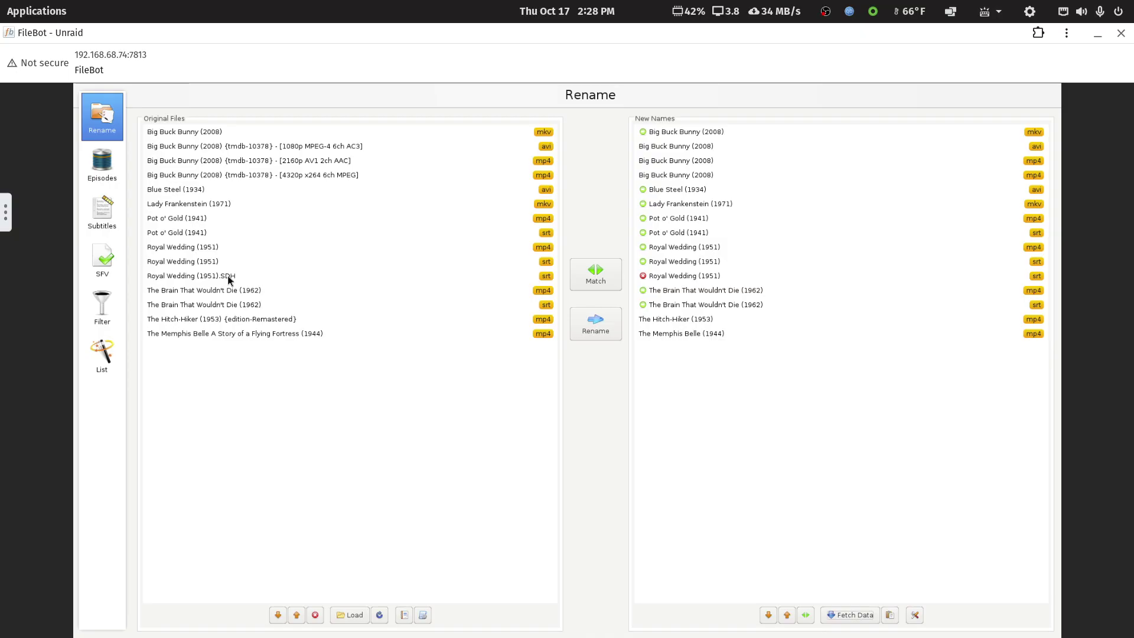
pyautogui.click(260, 321)
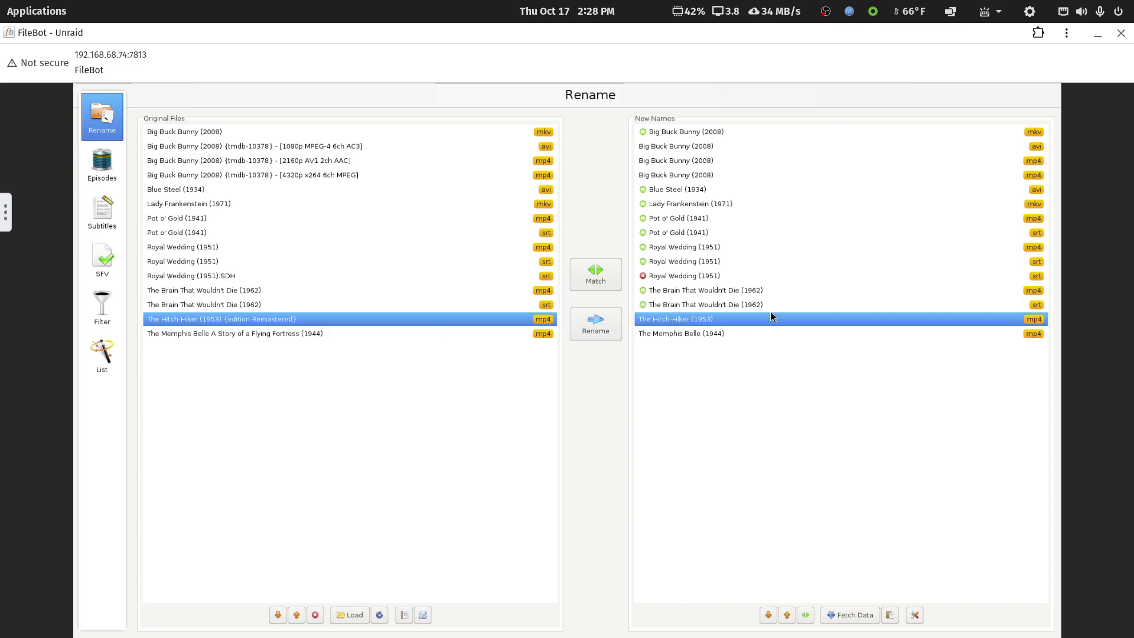
# Apply the 1 - Movie TMDB Structure preset, accepting The Memphis Belle (1944) as the match
pyautogui.click(425, 614)
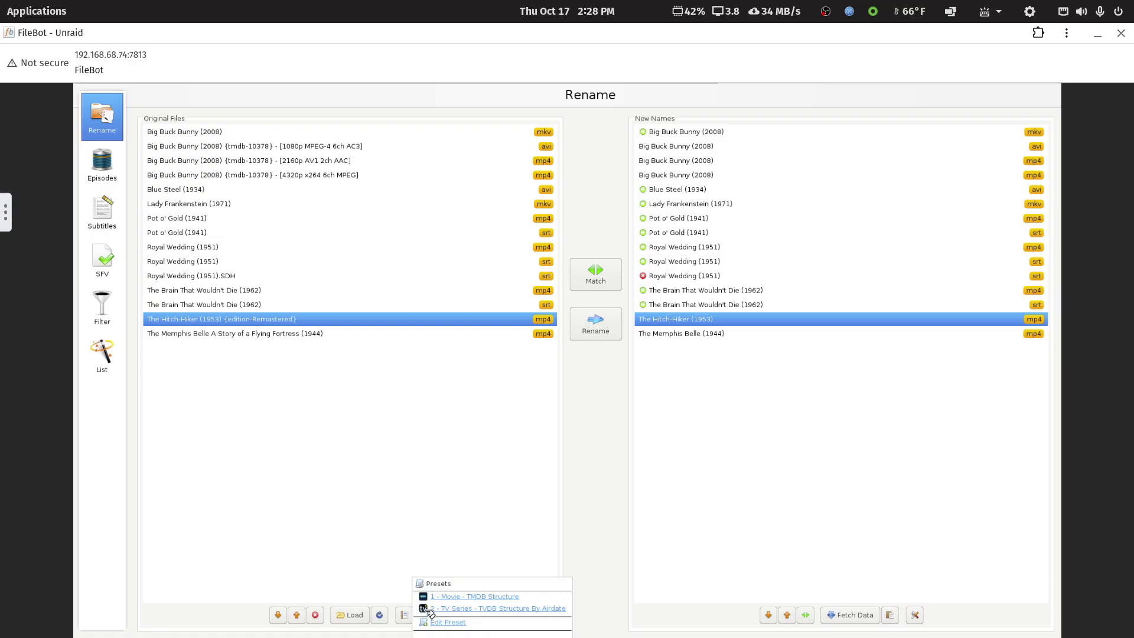
pyautogui.click(469, 597)
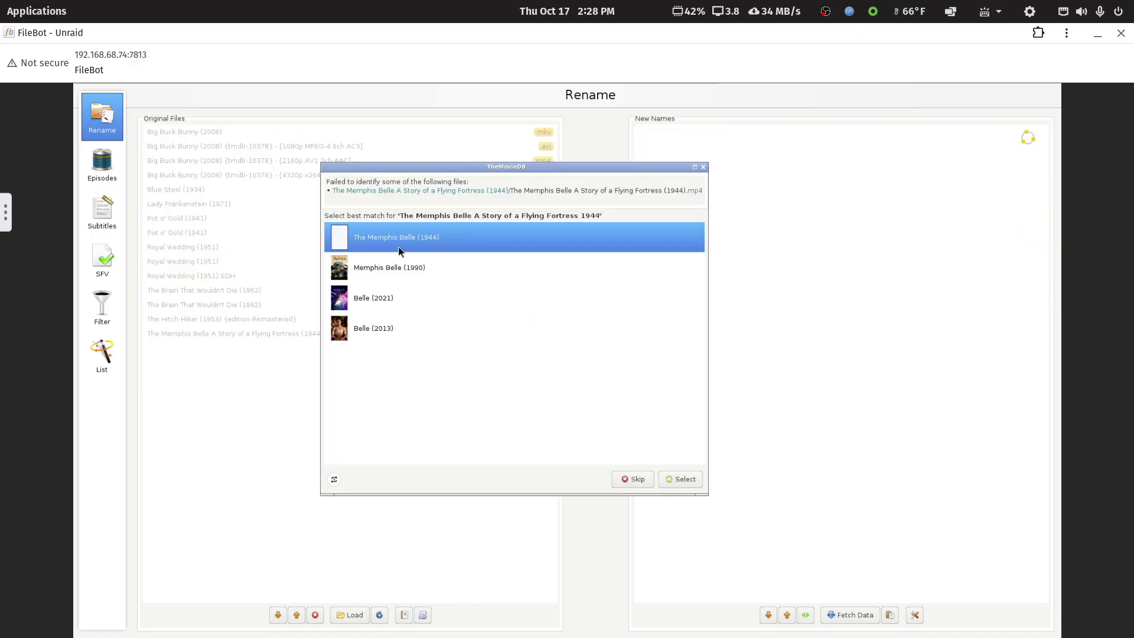
pyautogui.click(676, 477)
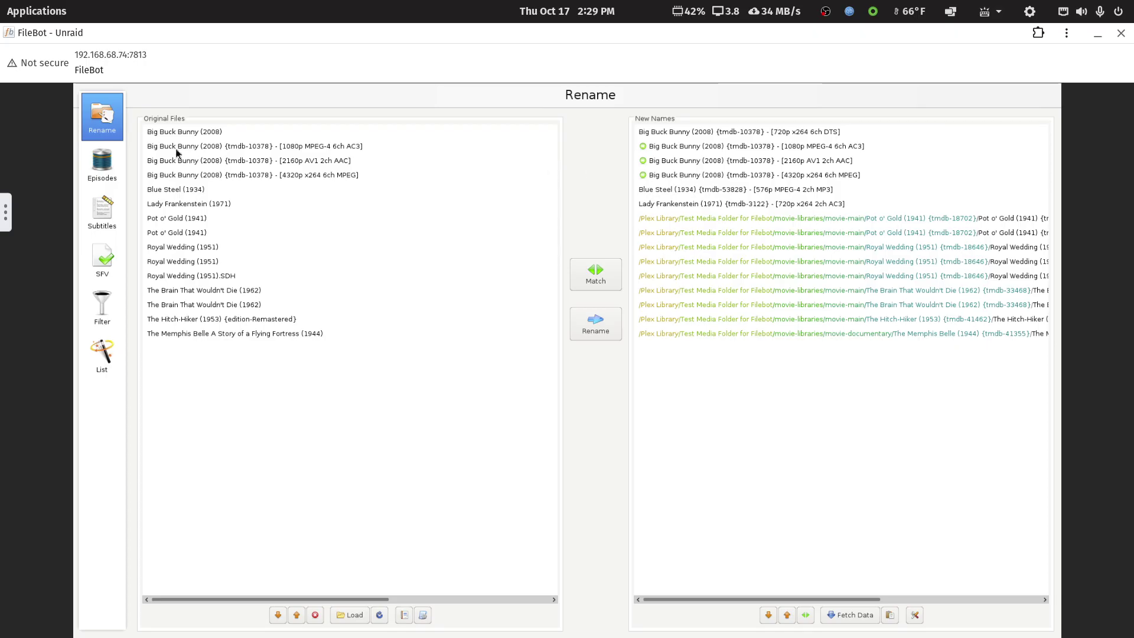
# Review new paths for Big Buck Bunny, Pot o' Gold and The Hitch-Hiker, then rename all 15 files
pyautogui.click(193, 136)
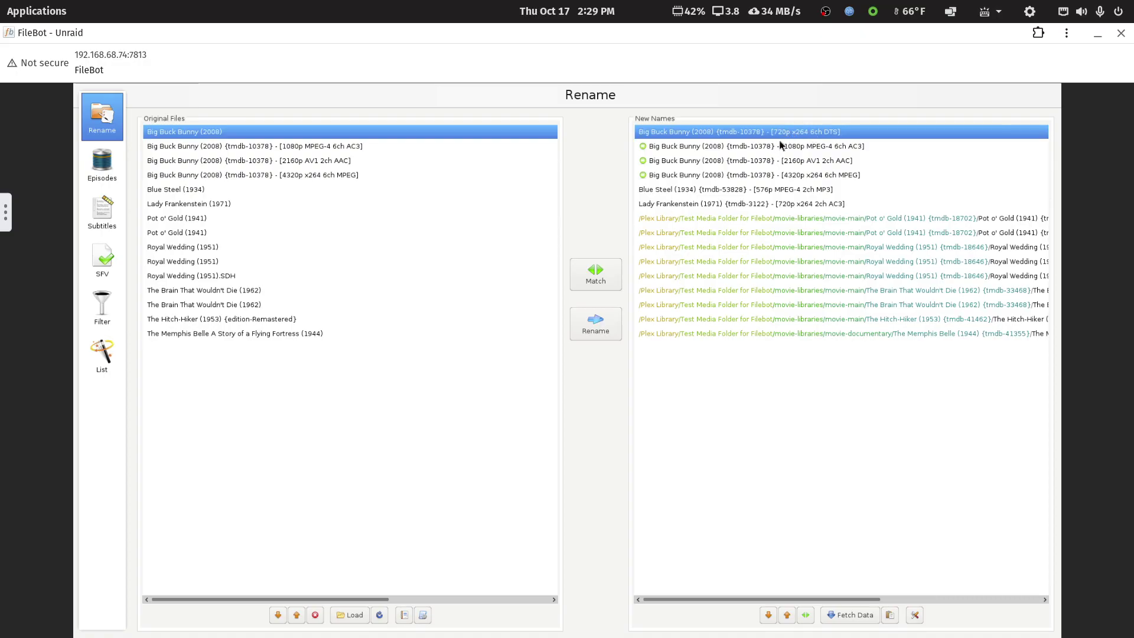
pyautogui.hotkey('shift', 'Down')
pyautogui.hotkey('shift', 'Down')
pyautogui.hotkey('shift', 'Down')
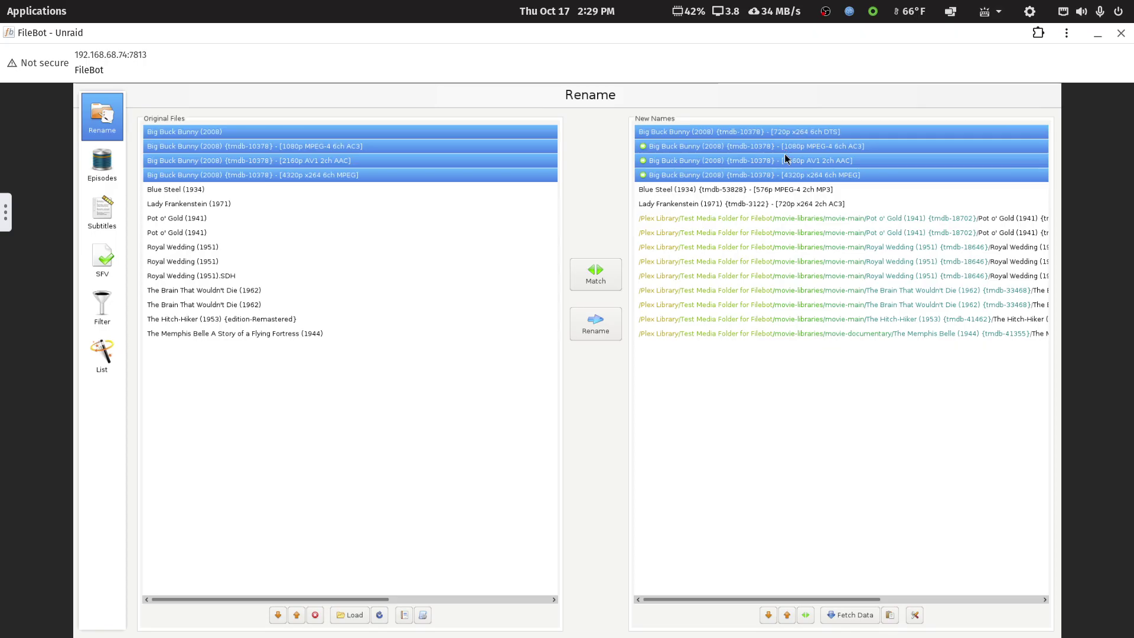
pyautogui.click(793, 152)
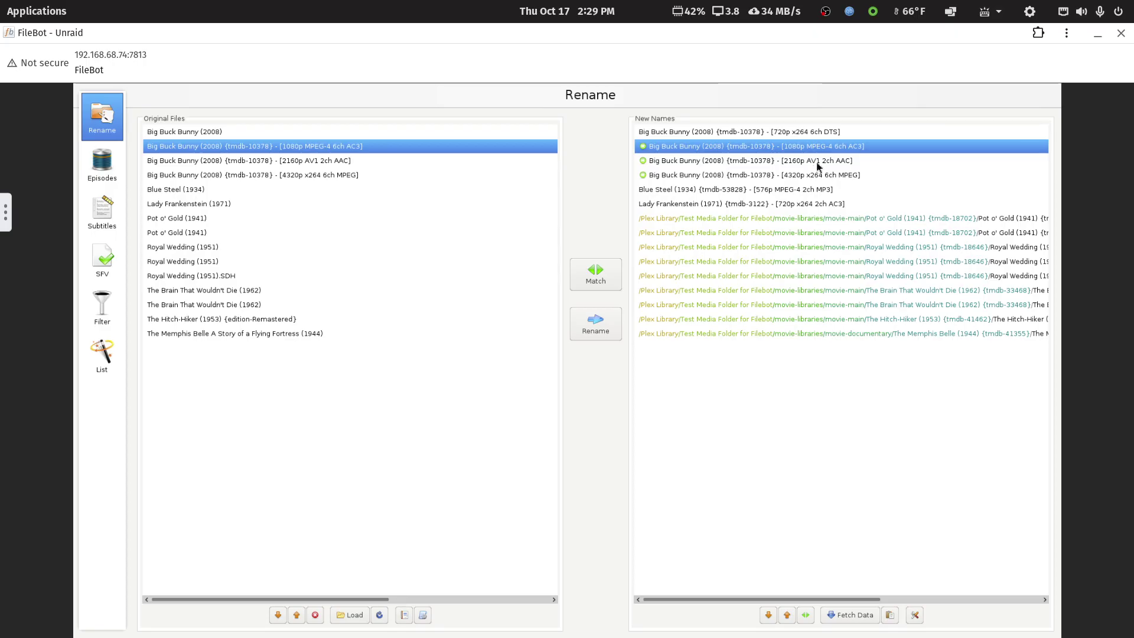
pyautogui.click(810, 161)
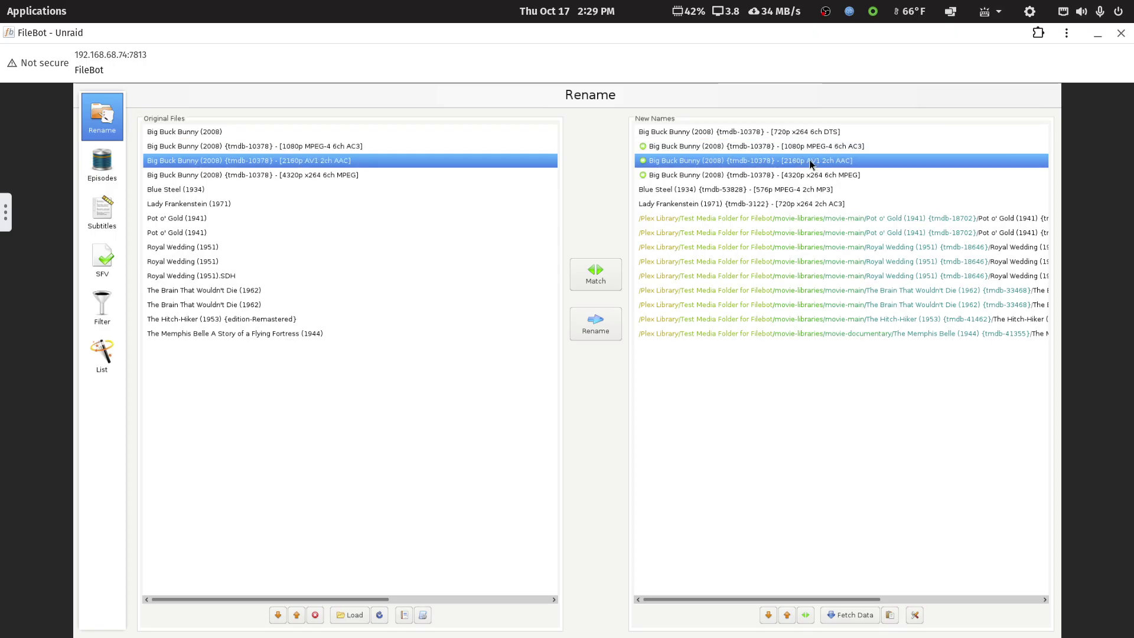
pyautogui.click(182, 218)
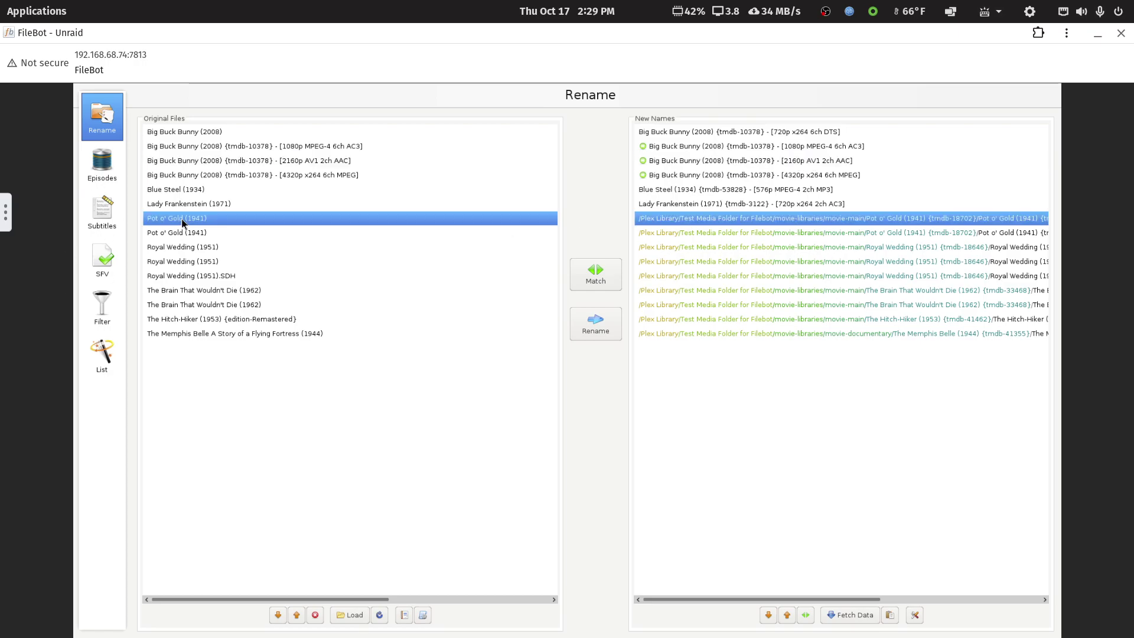
pyautogui.moveTo(696, 596); pyautogui.dragTo(765, 592)
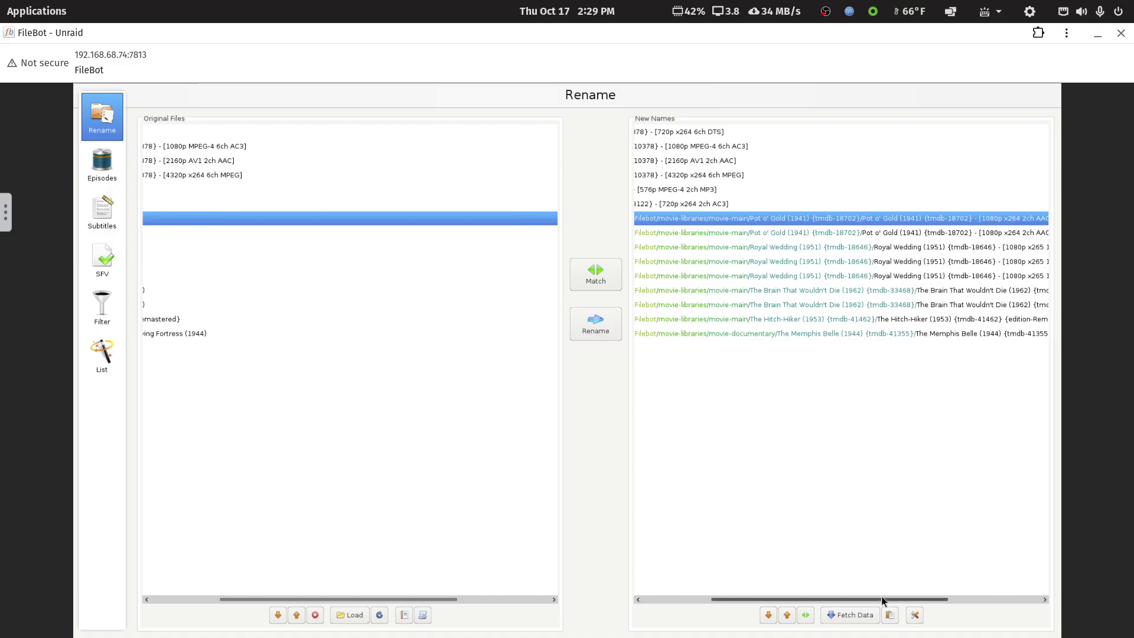
pyautogui.moveTo(883, 598); pyautogui.dragTo(769, 578)
pyautogui.click(272, 317)
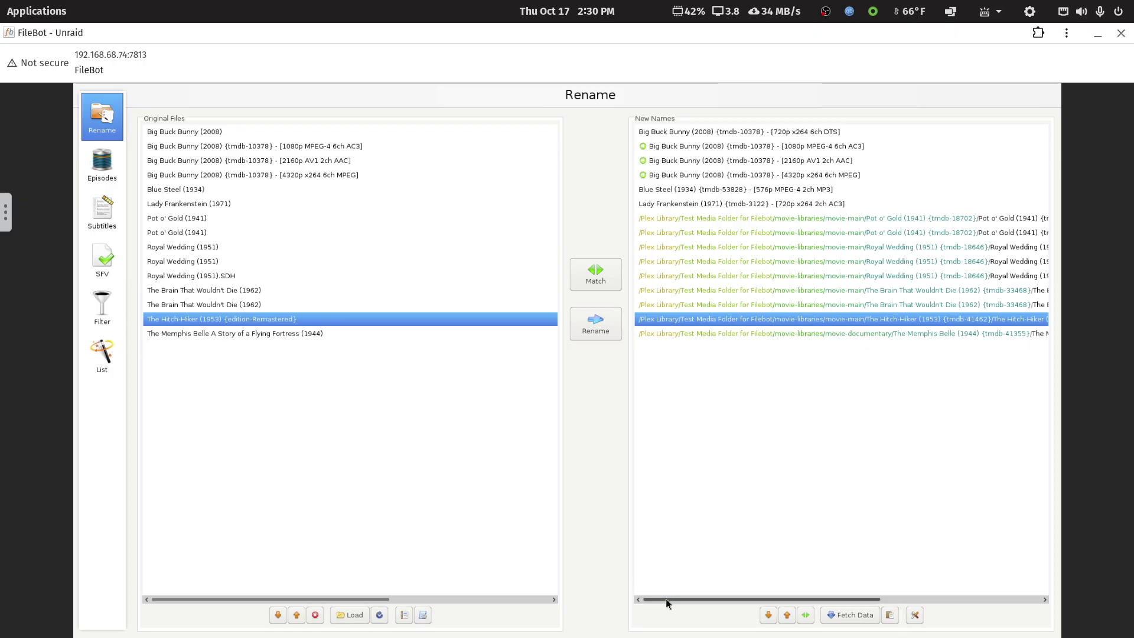
pyautogui.moveTo(666, 600); pyautogui.dragTo(593, 587)
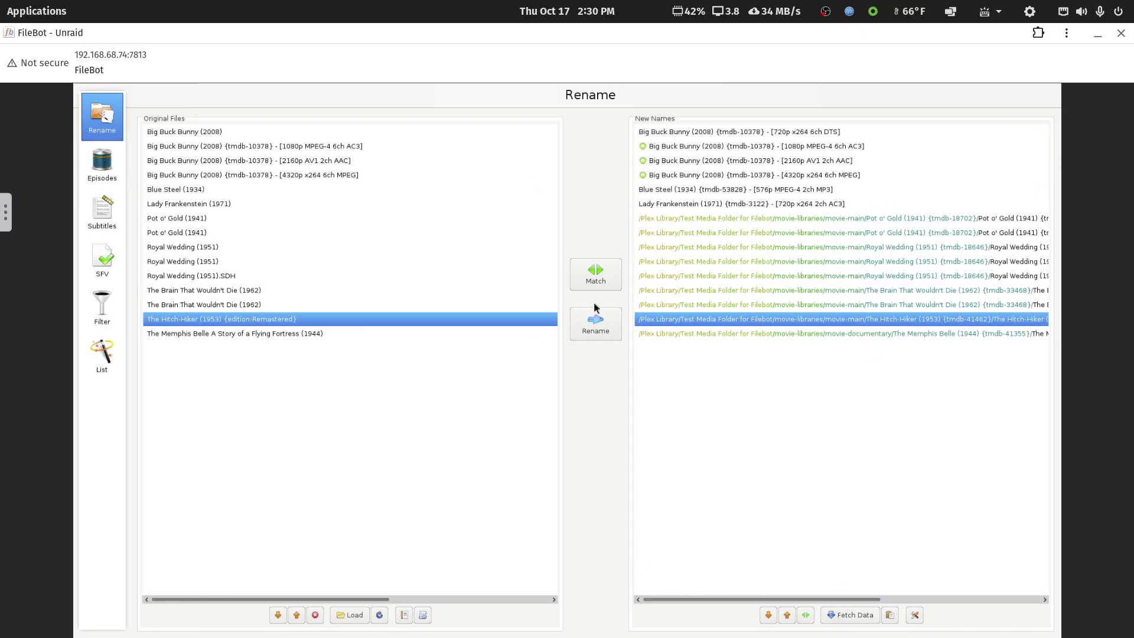
pyautogui.click(594, 325)
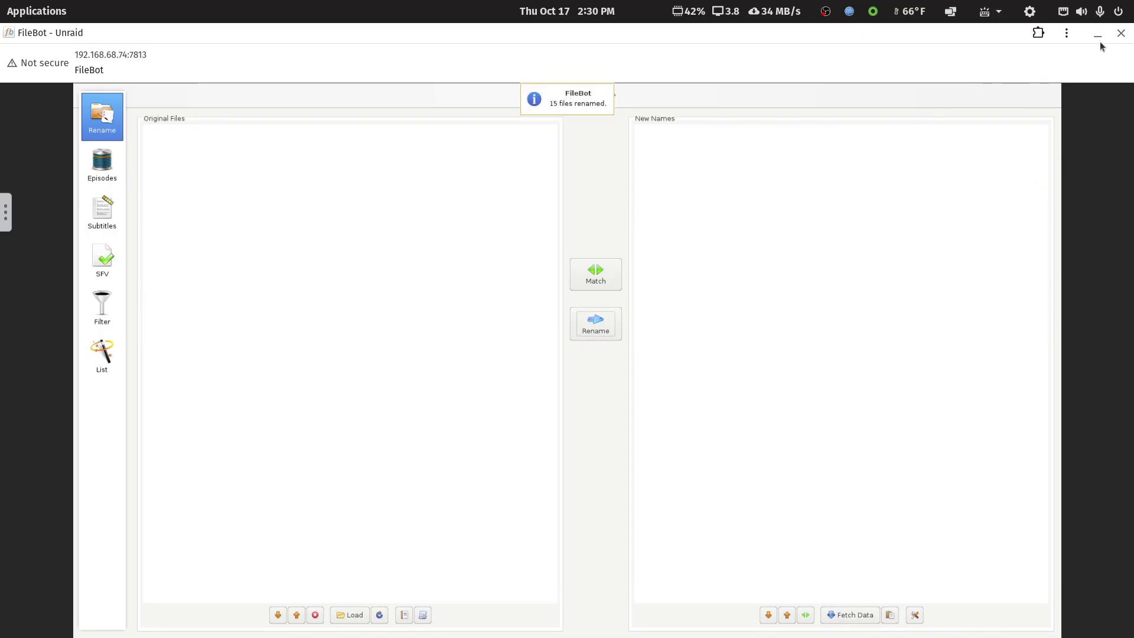
# Load the tv-libraries folder from the Test Media Folder for Filebot into FileBot
pyautogui.click(423, 615)
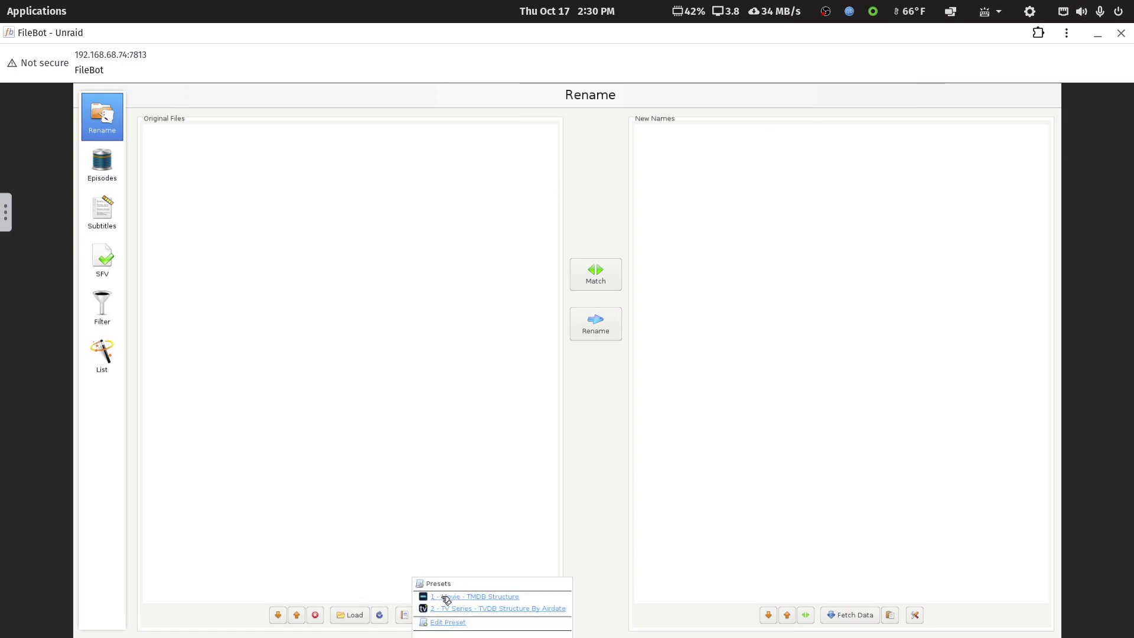
pyautogui.click(381, 582)
pyautogui.click(348, 614)
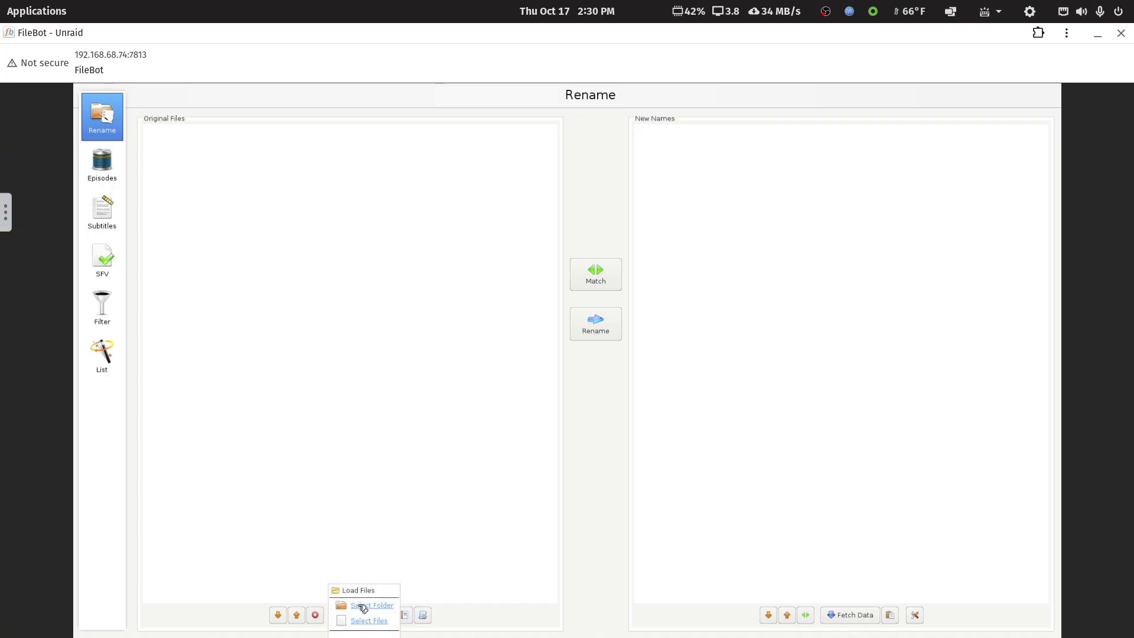
pyautogui.click(359, 603)
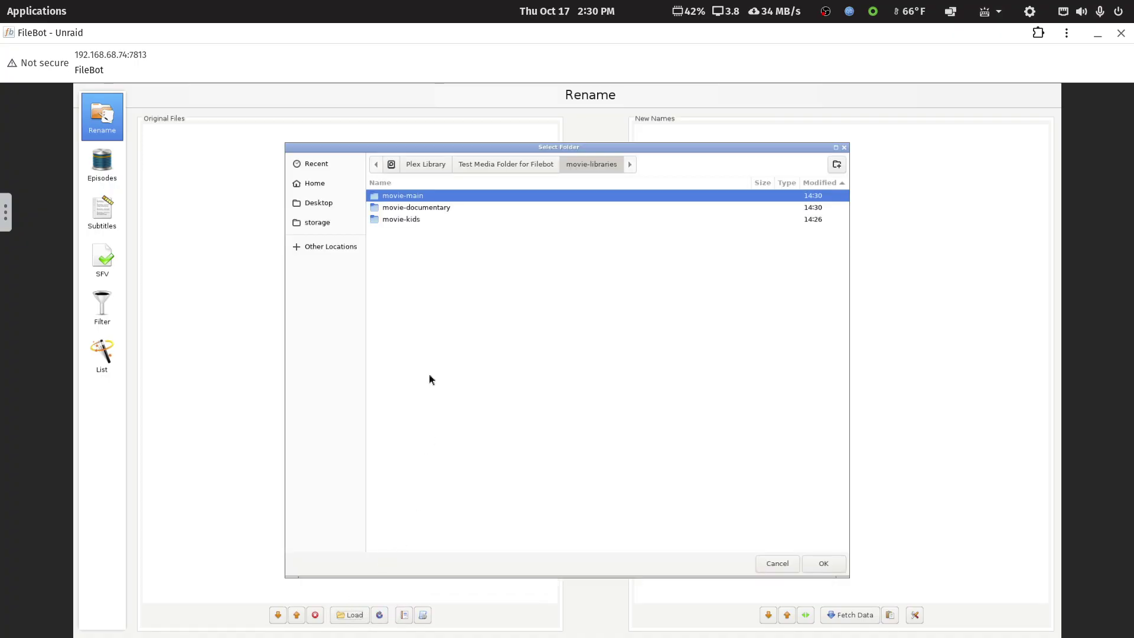
pyautogui.click(477, 165)
pyautogui.click(406, 195)
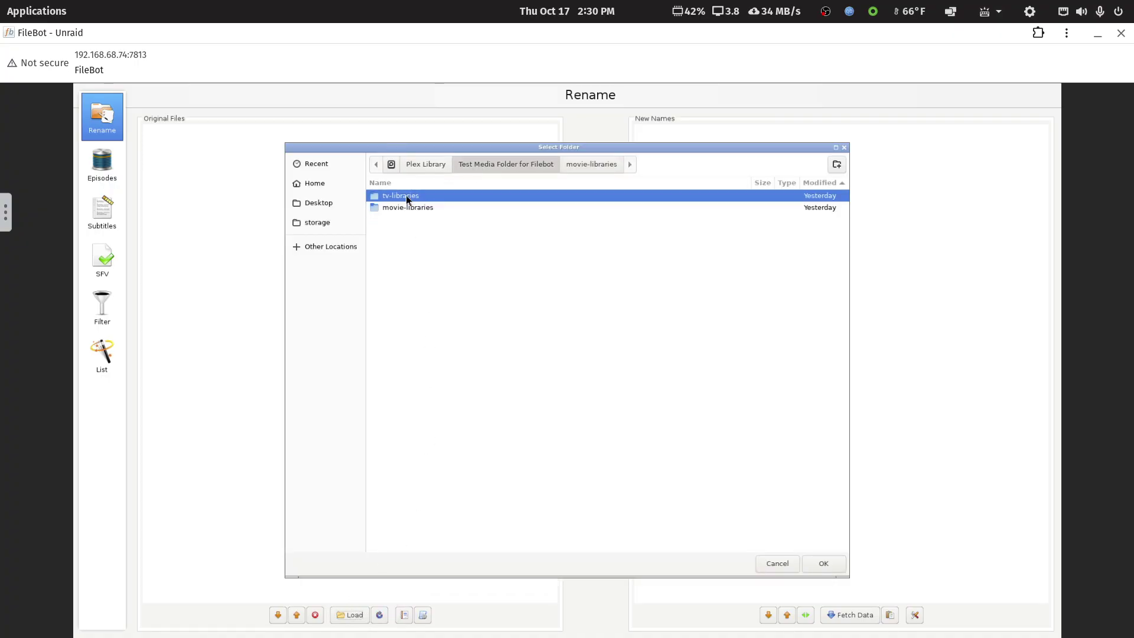
pyautogui.click(824, 564)
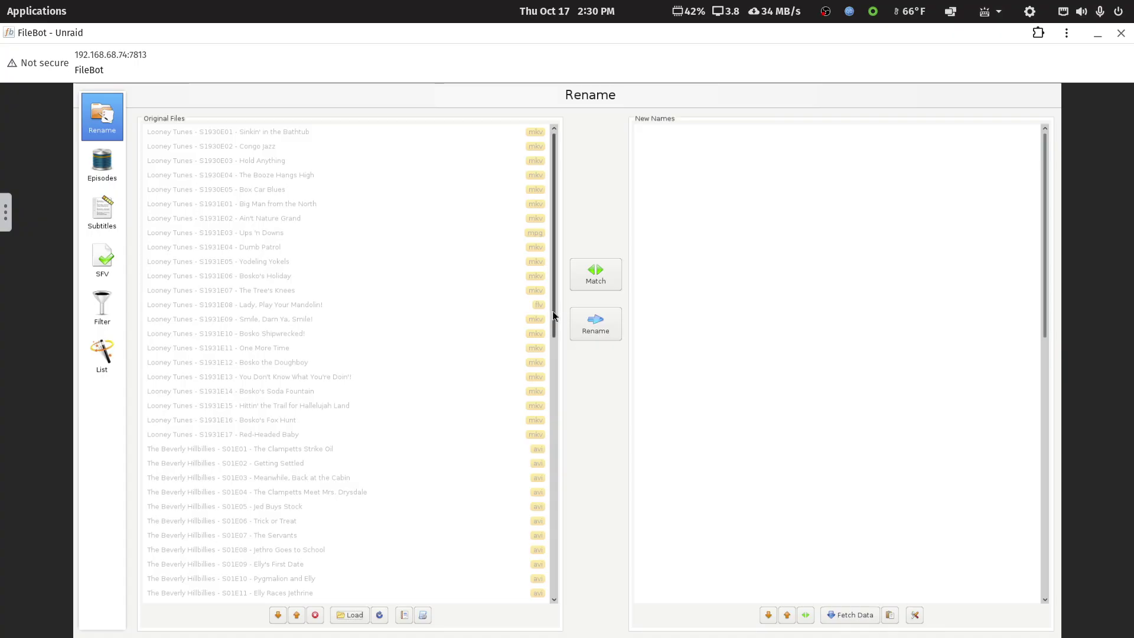
pyautogui.moveTo(554, 313); pyautogui.dragTo(555, 601)
# Match the episodes with the 2 - TV Series preset, choosing Looney Tunes as the series
pyautogui.click(423, 615)
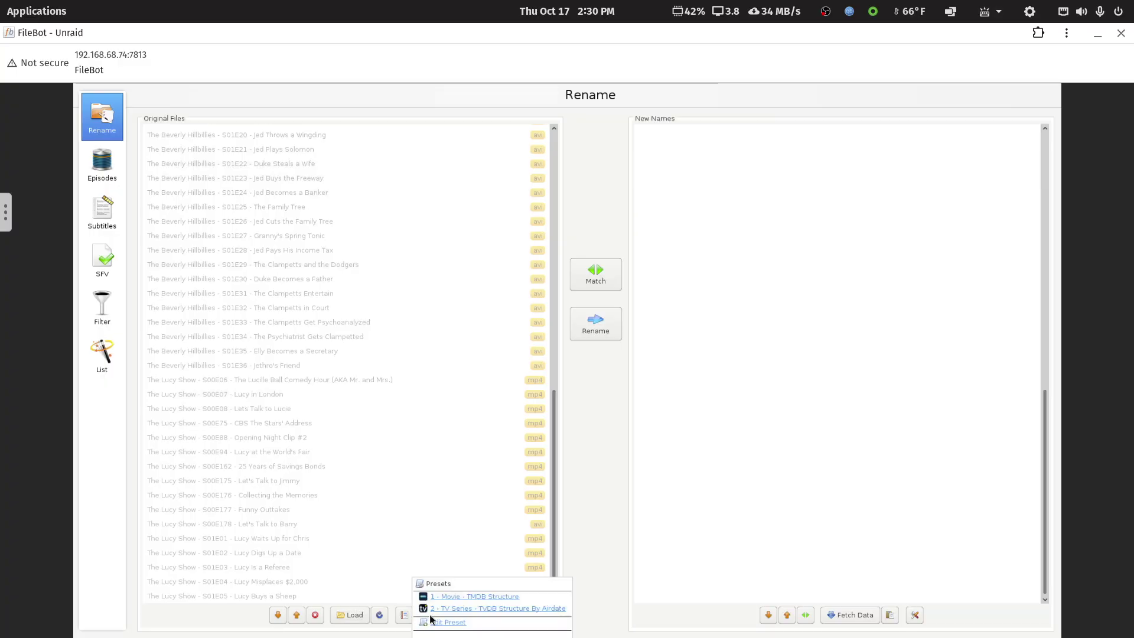
pyautogui.click(463, 609)
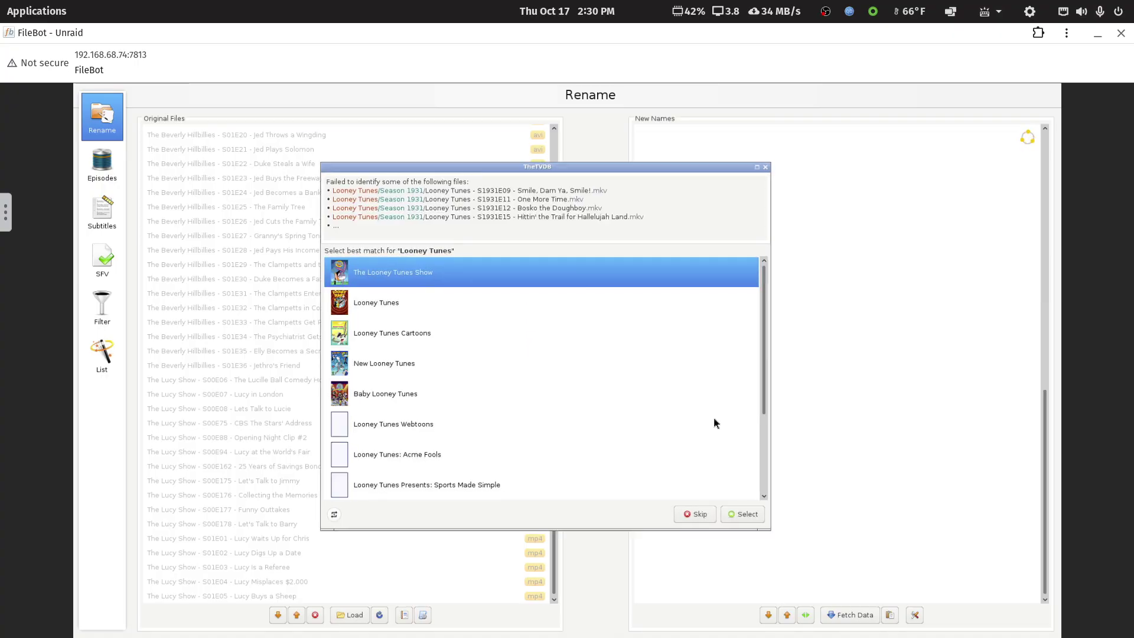
pyautogui.moveTo(391, 263)
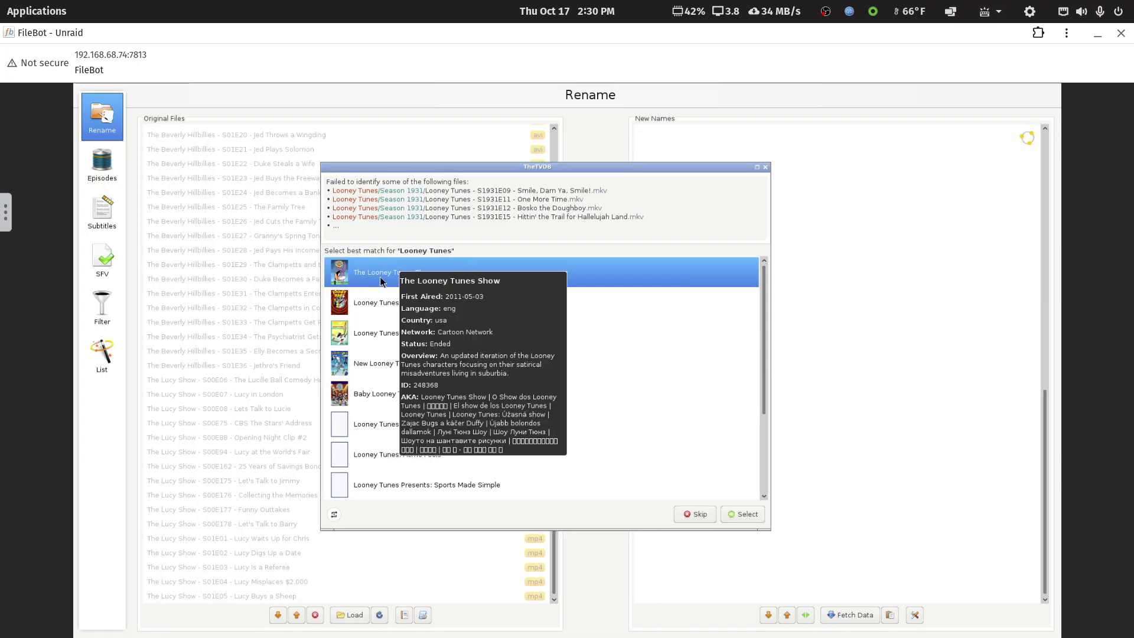
pyautogui.click(363, 304)
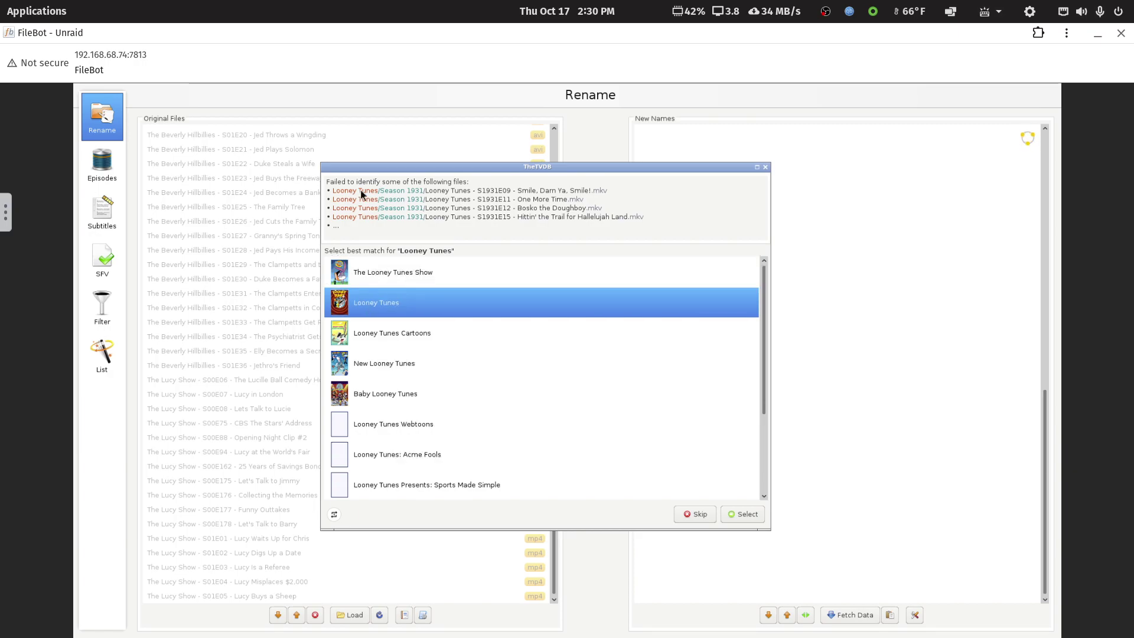
pyautogui.click(738, 514)
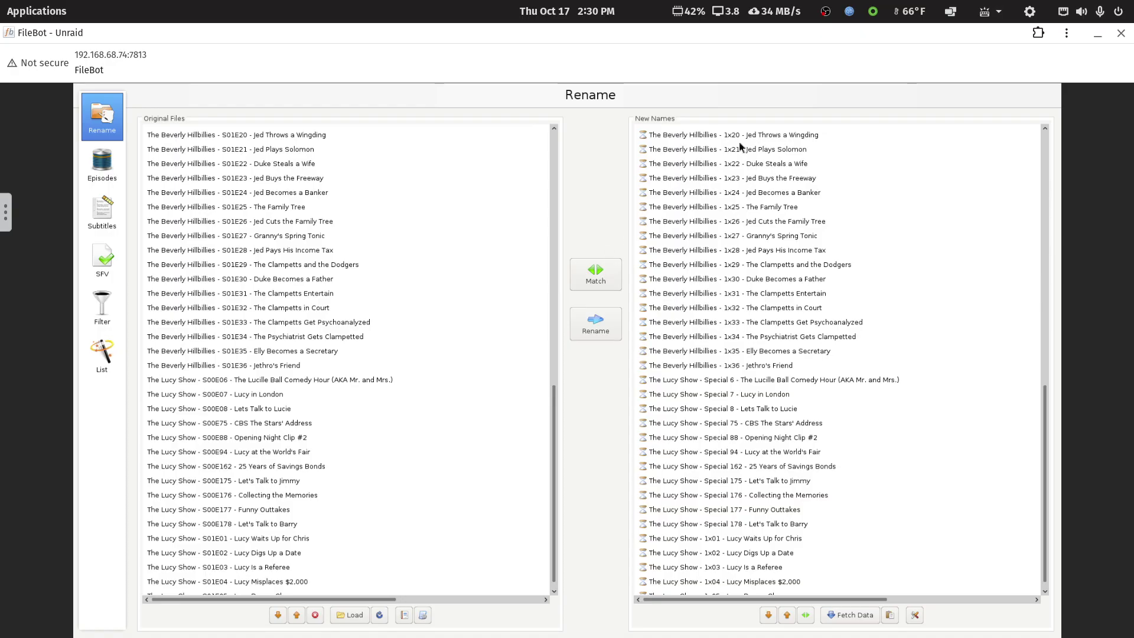
pyautogui.moveTo(1042, 422); pyautogui.dragTo(1051, 116)
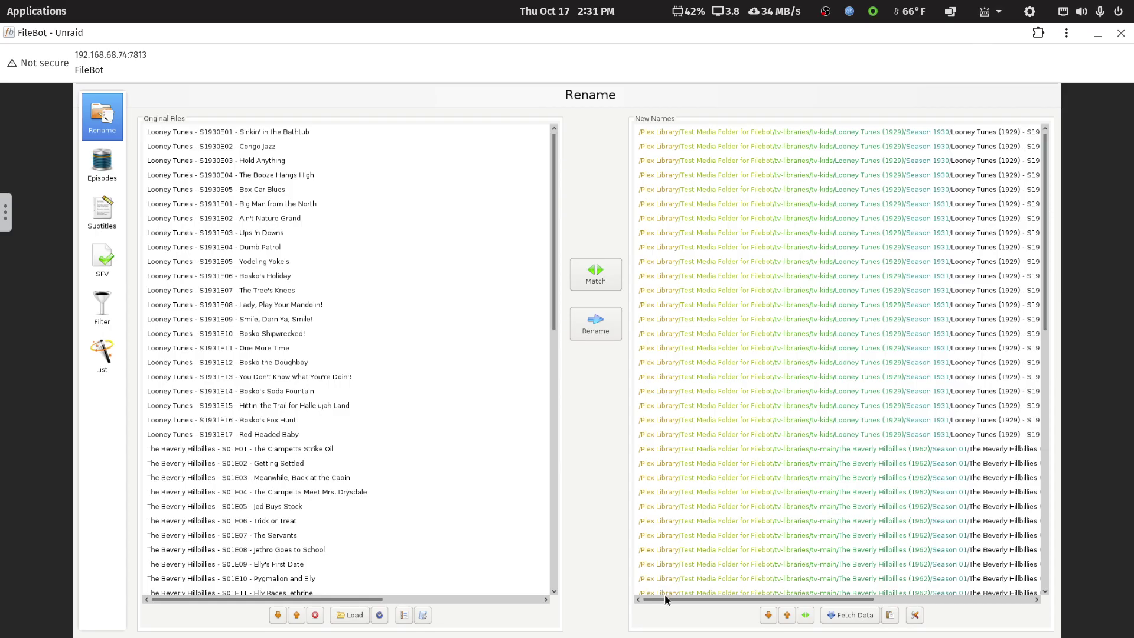
pyautogui.moveTo(665, 594); pyautogui.dragTo(759, 594)
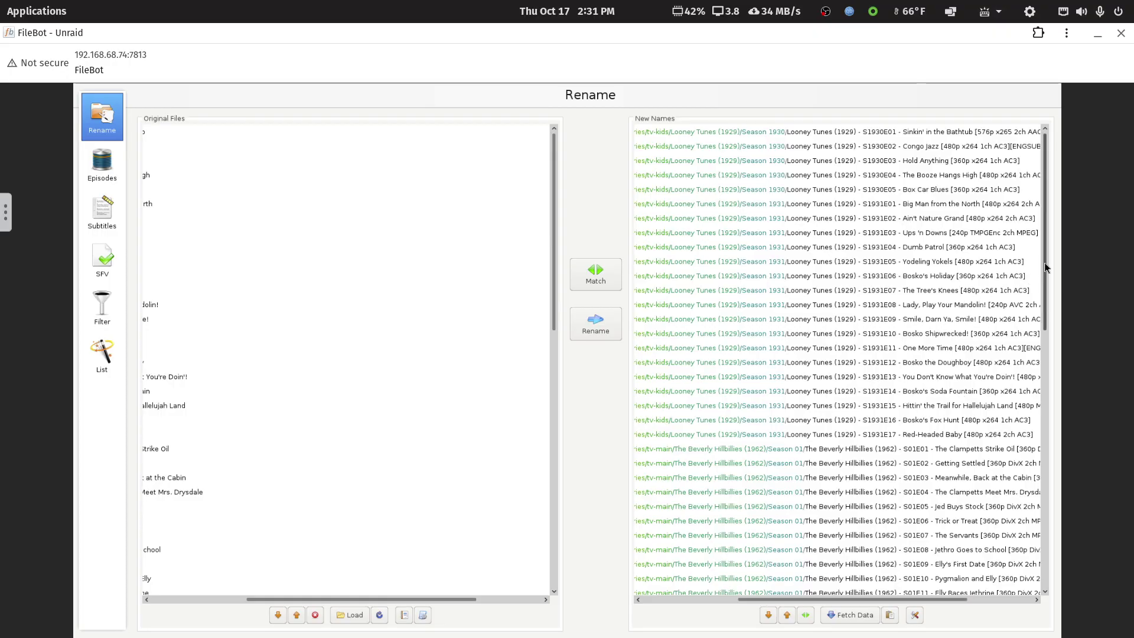
pyautogui.moveTo(1046, 265); pyautogui.dragTo(825, 598)
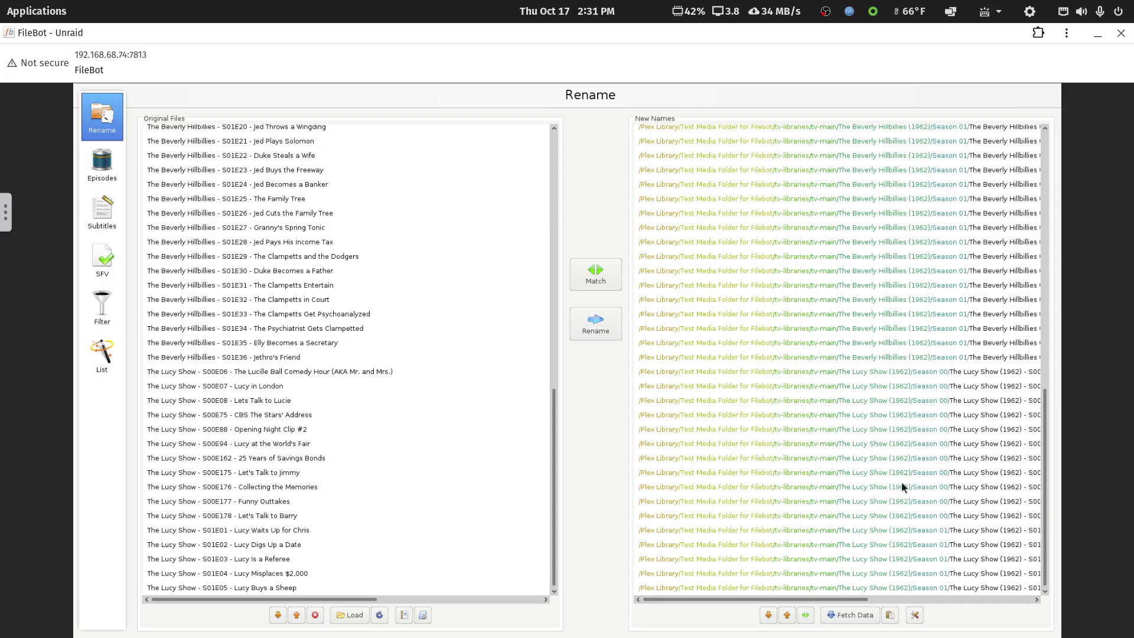
pyautogui.click(264, 502)
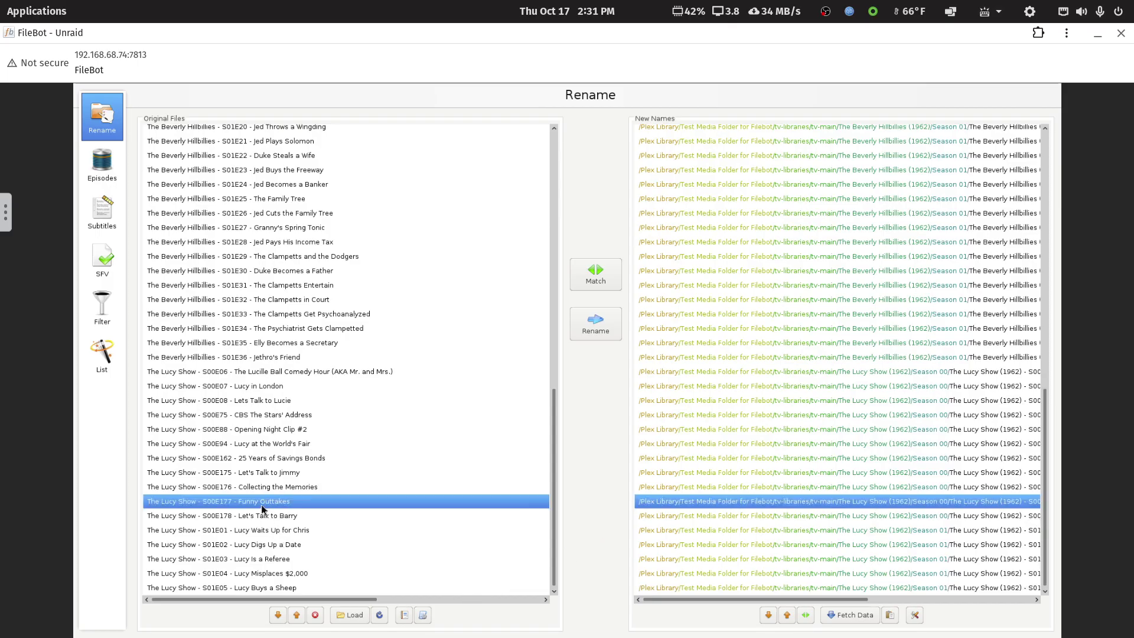
pyautogui.moveTo(665, 600); pyautogui.dragTo(822, 598)
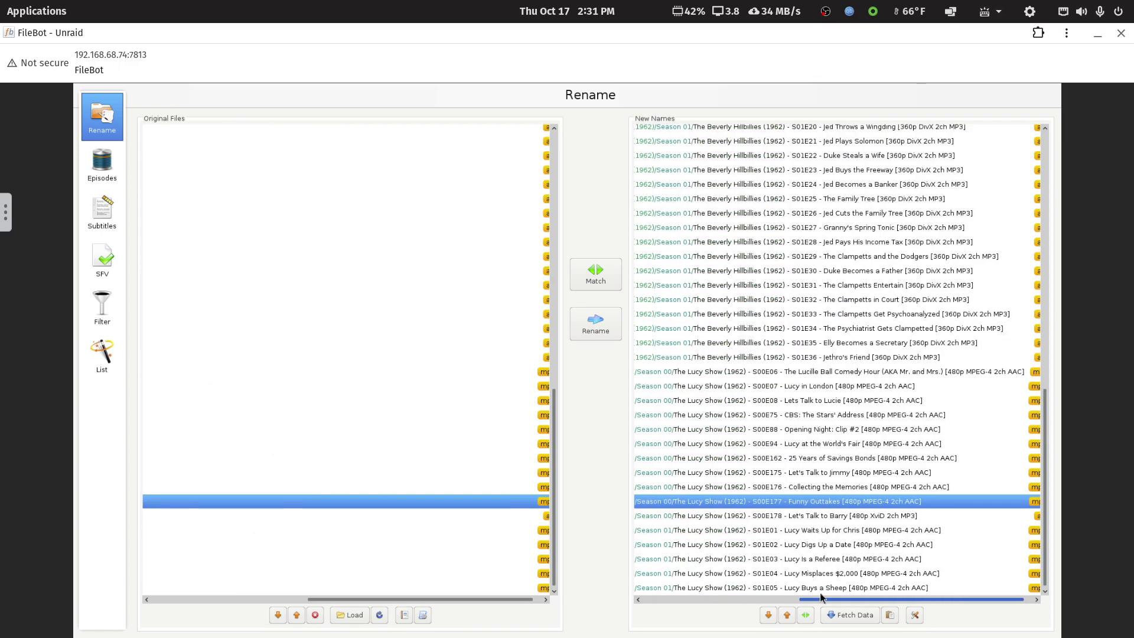
pyautogui.click(833, 270)
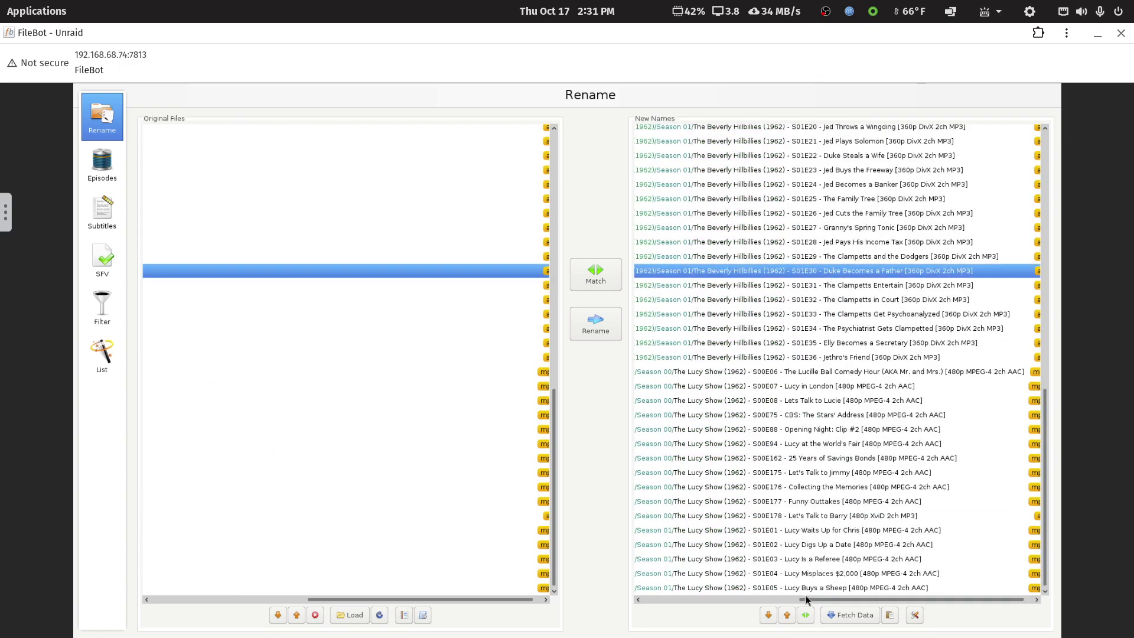
pyautogui.moveTo(807, 600); pyautogui.dragTo(569, 576)
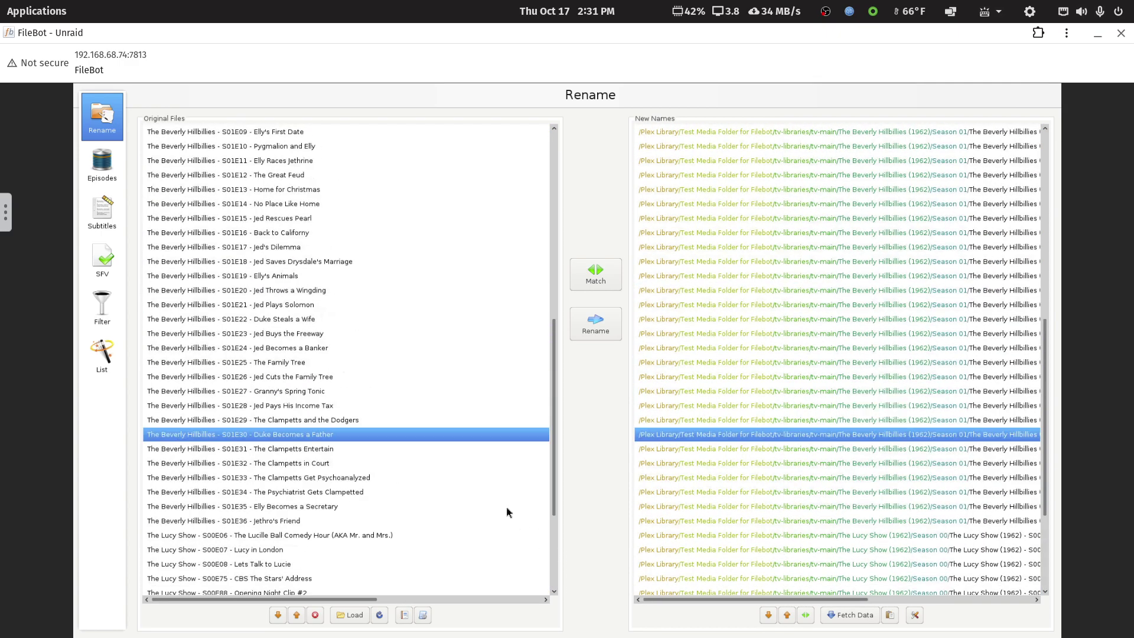
pyautogui.scroll(1, 502, 502)
pyautogui.click(280, 218)
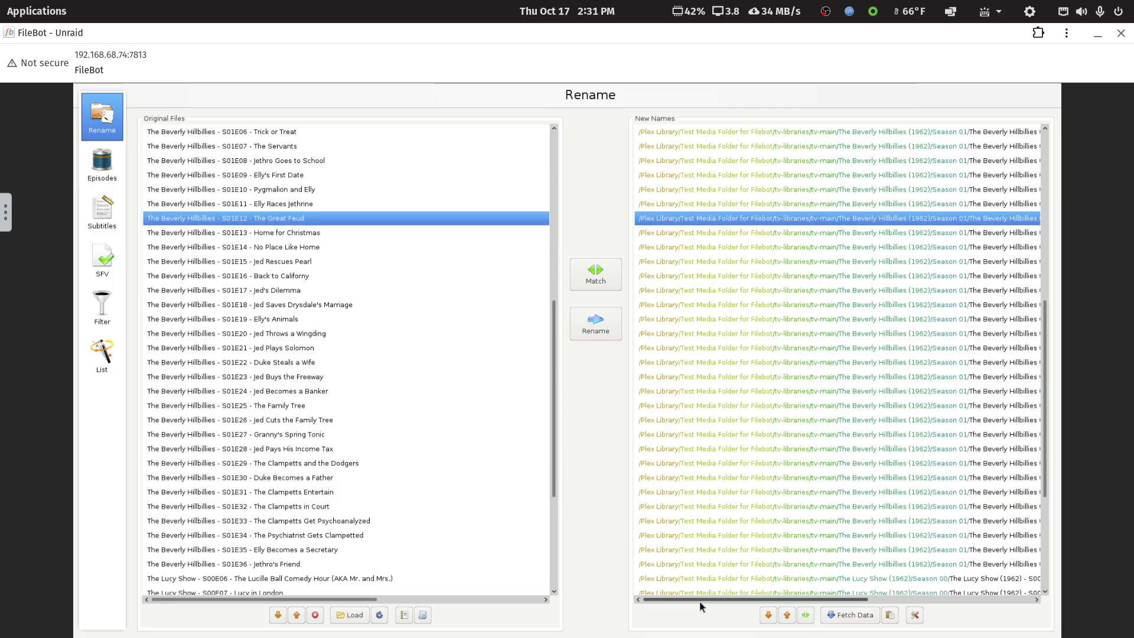
pyautogui.moveTo(700, 602); pyautogui.dragTo(864, 594)
pyautogui.scroll(9, 886, 472)
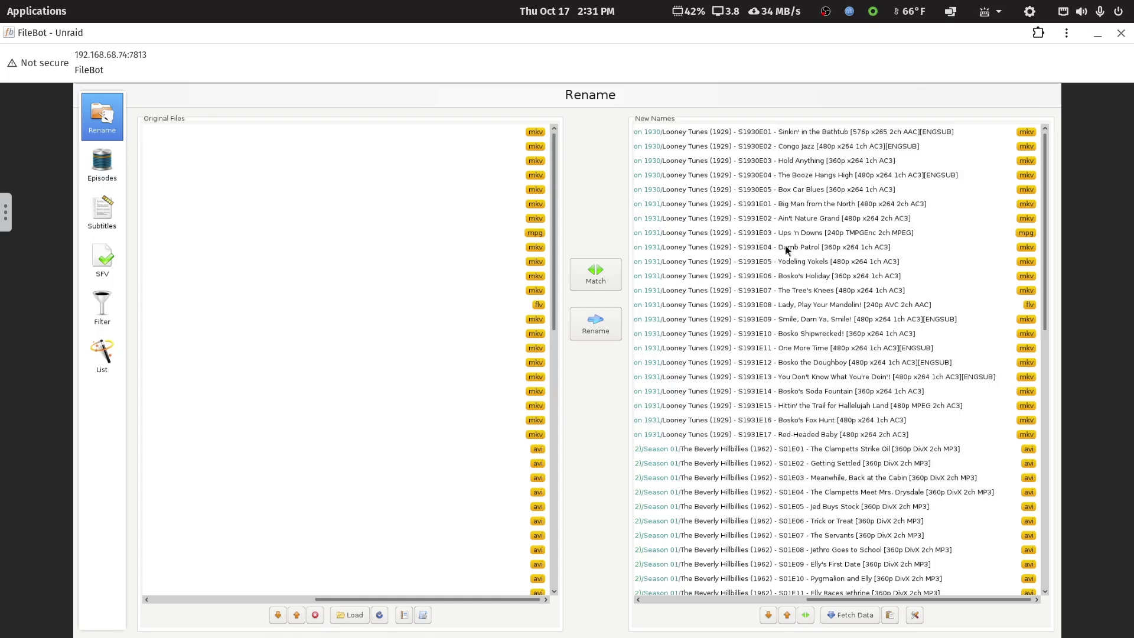
pyautogui.click(798, 236)
pyautogui.moveTo(888, 602); pyautogui.dragTo(539, 613)
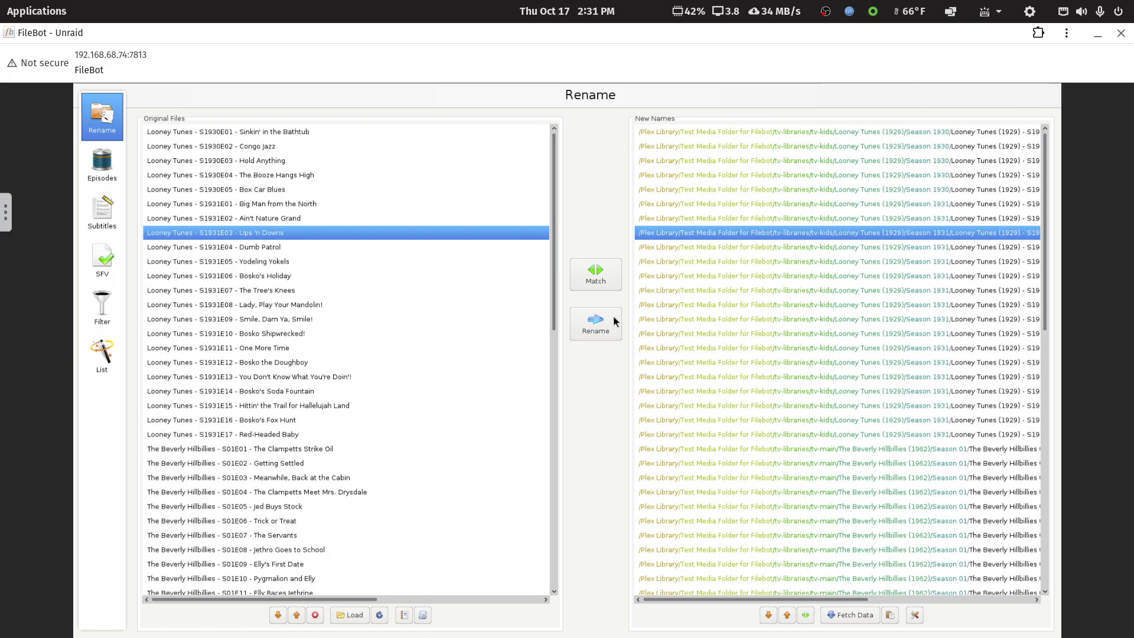
# Rename all 74 episode files with invalid characters validated, then close the FileBot window
pyautogui.click(591, 325)
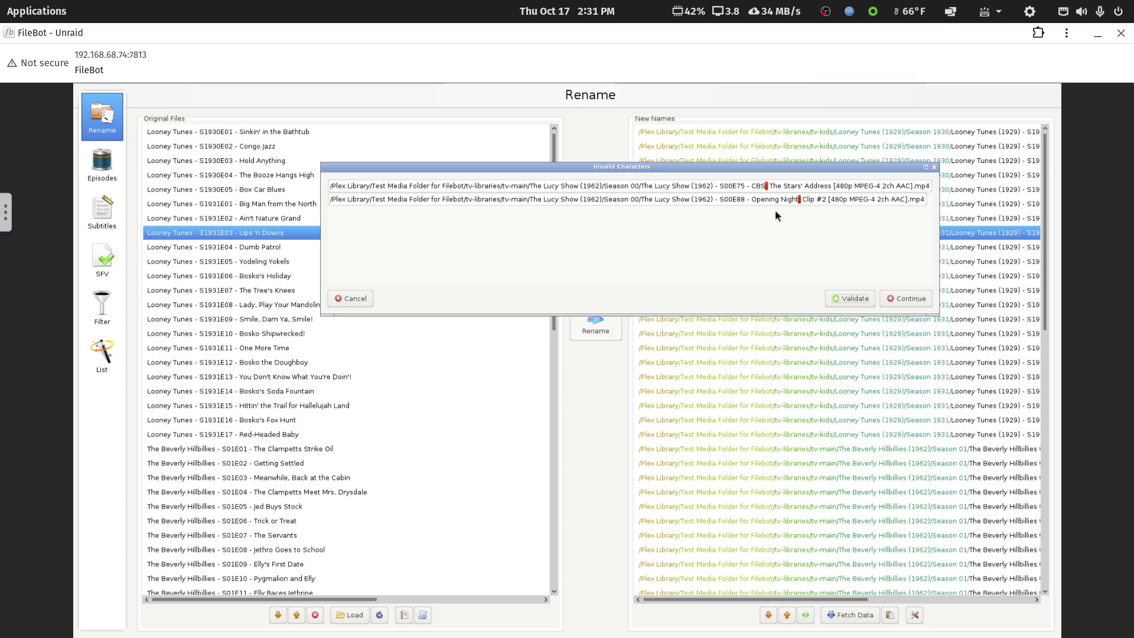
pyautogui.click(854, 300)
pyautogui.click(898, 299)
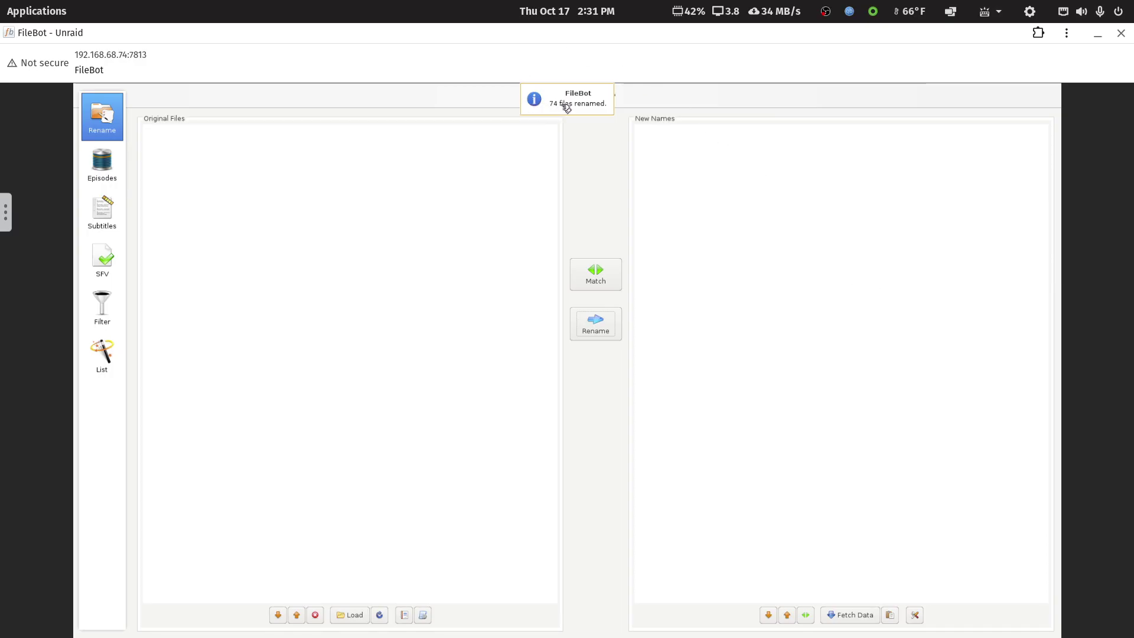
pyautogui.click(1121, 35)
# Check tv-kids' Looney Tunes (1929), then open tv-main's The Lucy Show (1962) Season 01 folder
pyautogui.click(247, 82)
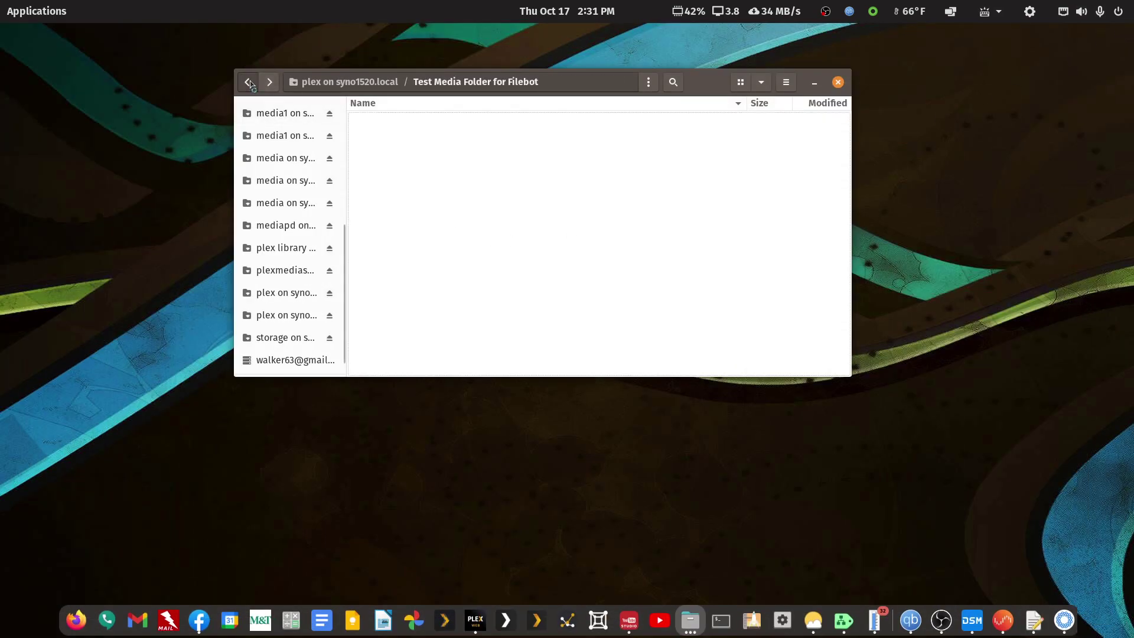
pyautogui.doubleClick(383, 150)
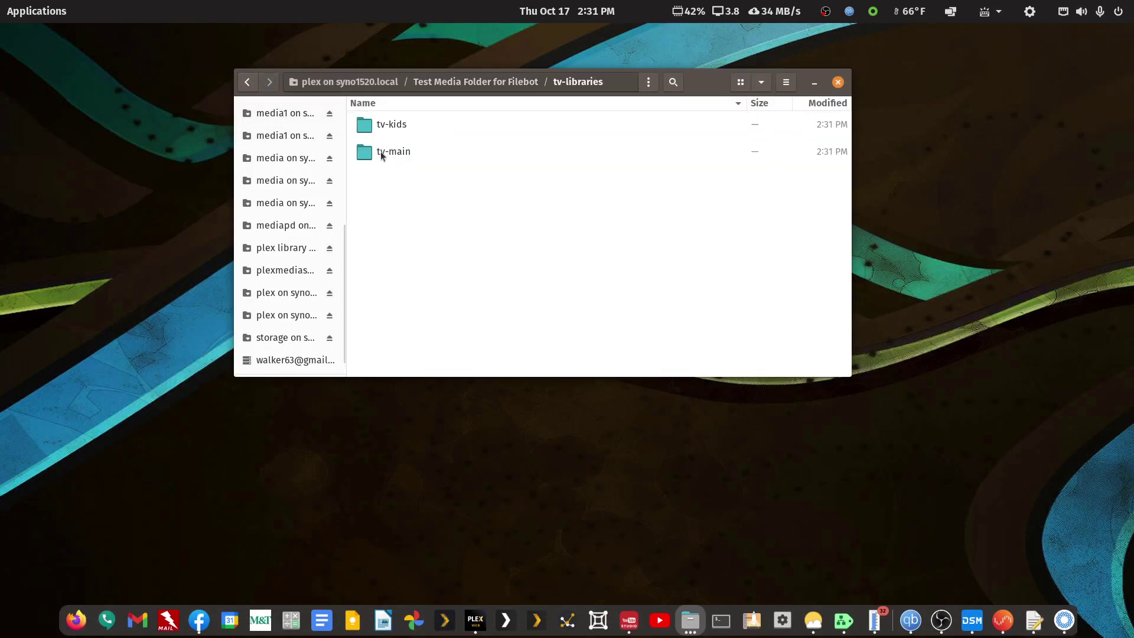
pyautogui.doubleClick(393, 124)
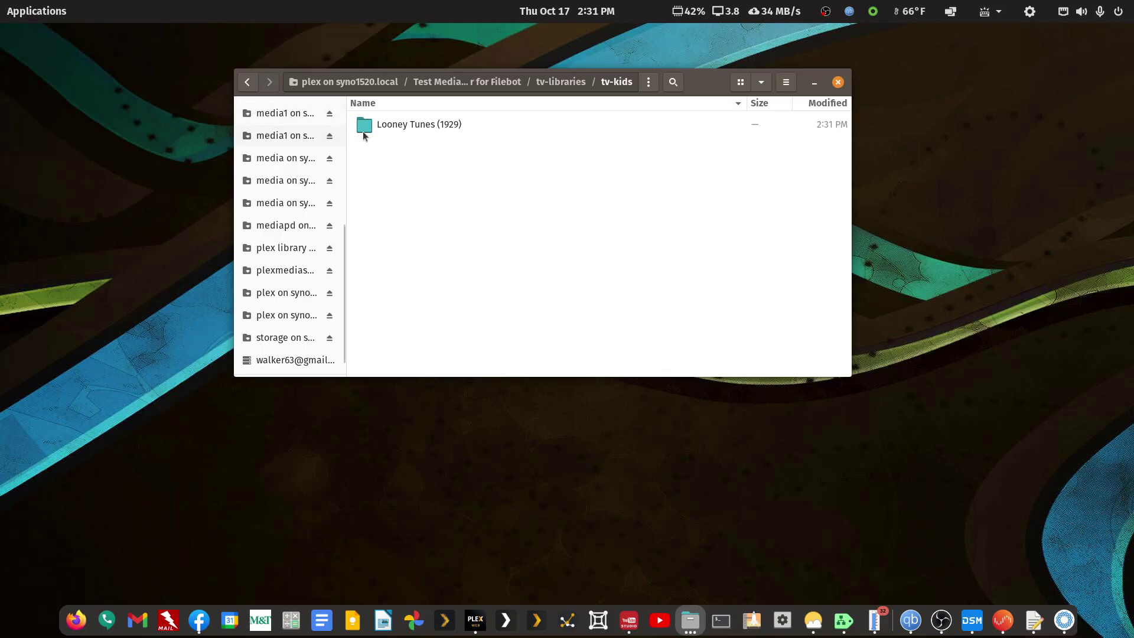
pyautogui.doubleClick(366, 126)
pyautogui.click(247, 82)
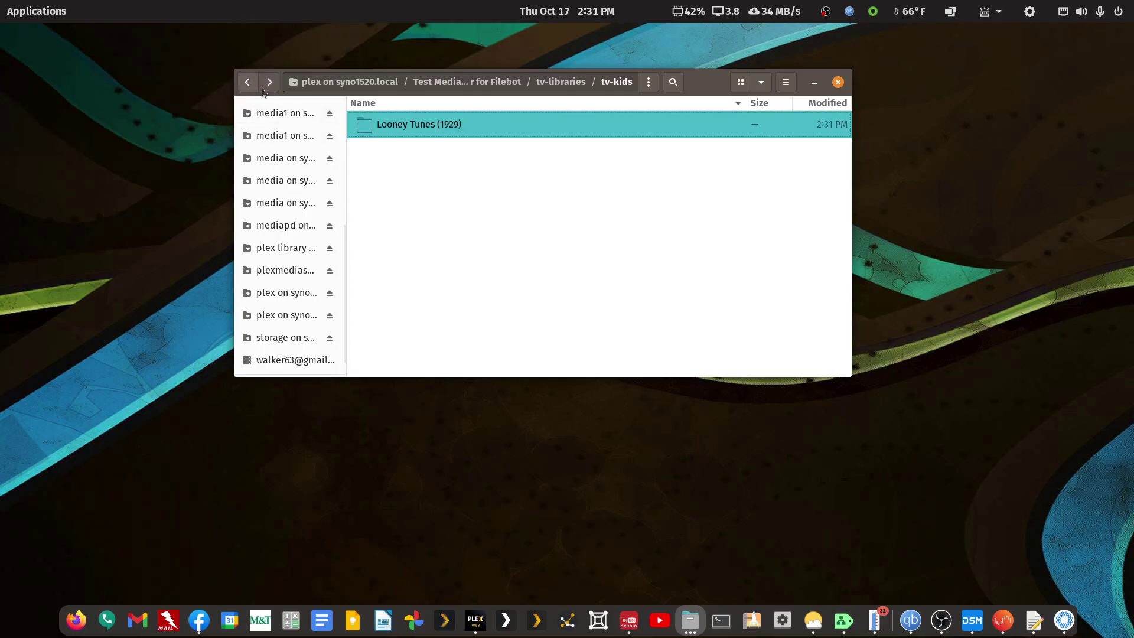
pyautogui.click(247, 82)
pyautogui.doubleClick(387, 151)
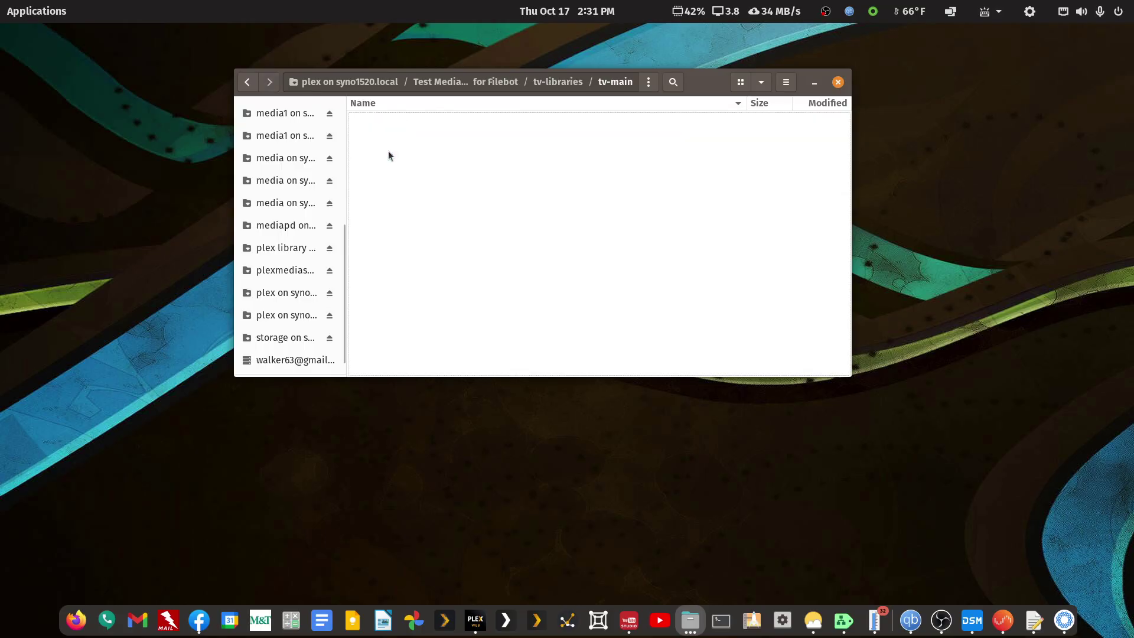
pyautogui.doubleClick(390, 152)
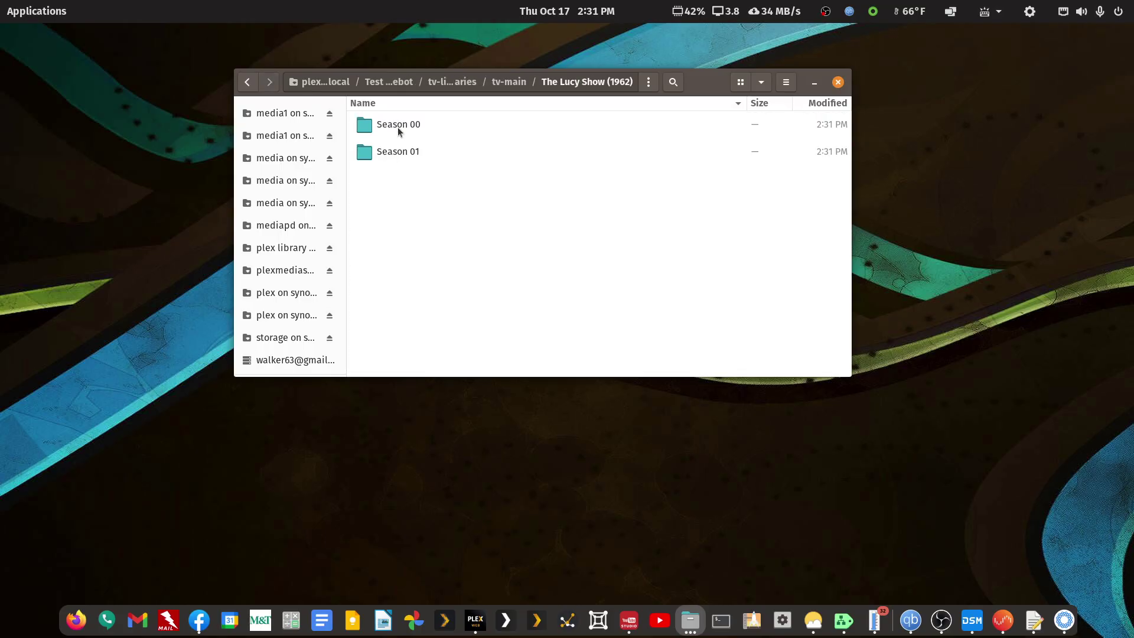
pyautogui.doubleClick(394, 153)
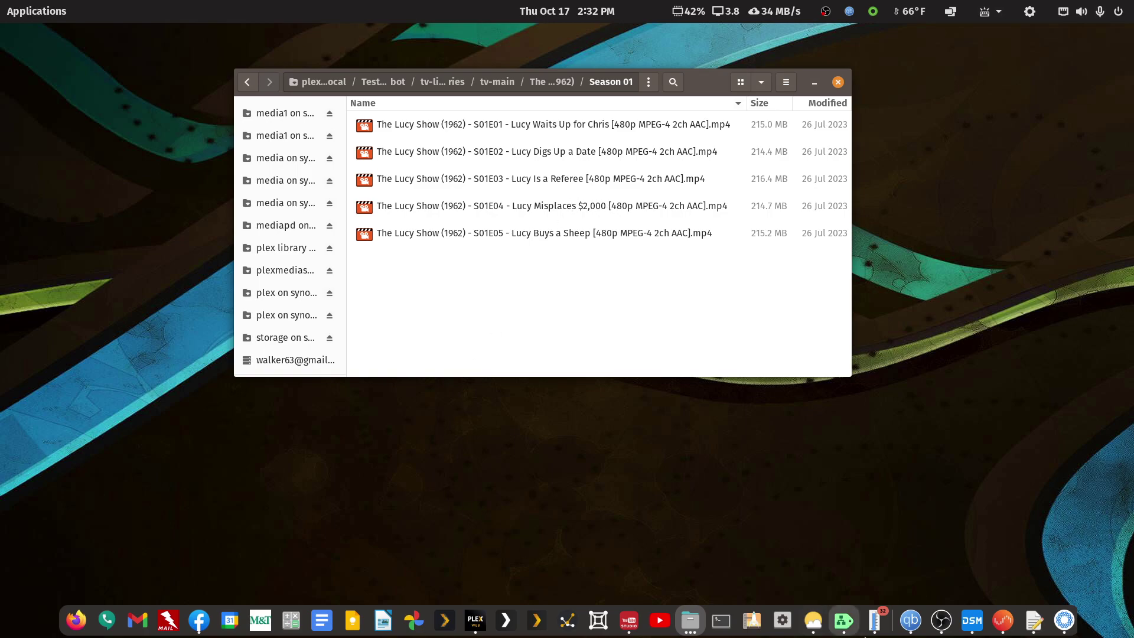
# Close the NAS Control Panel, restore the Synology window to a smaller size, and refocus Files
pyautogui.click(970, 621)
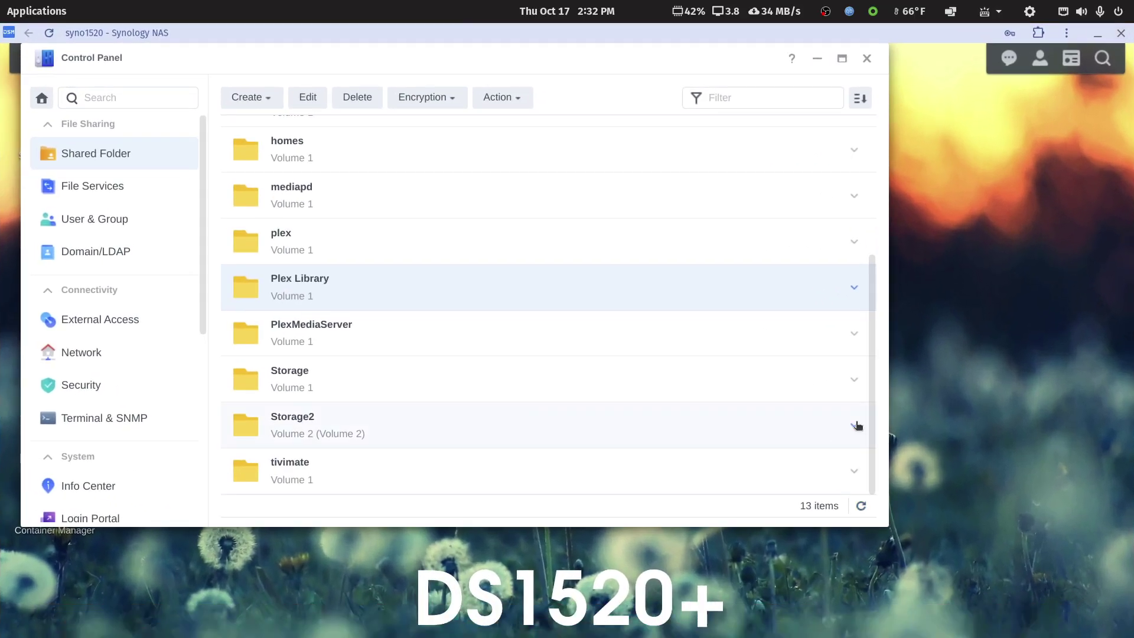
pyautogui.click(867, 59)
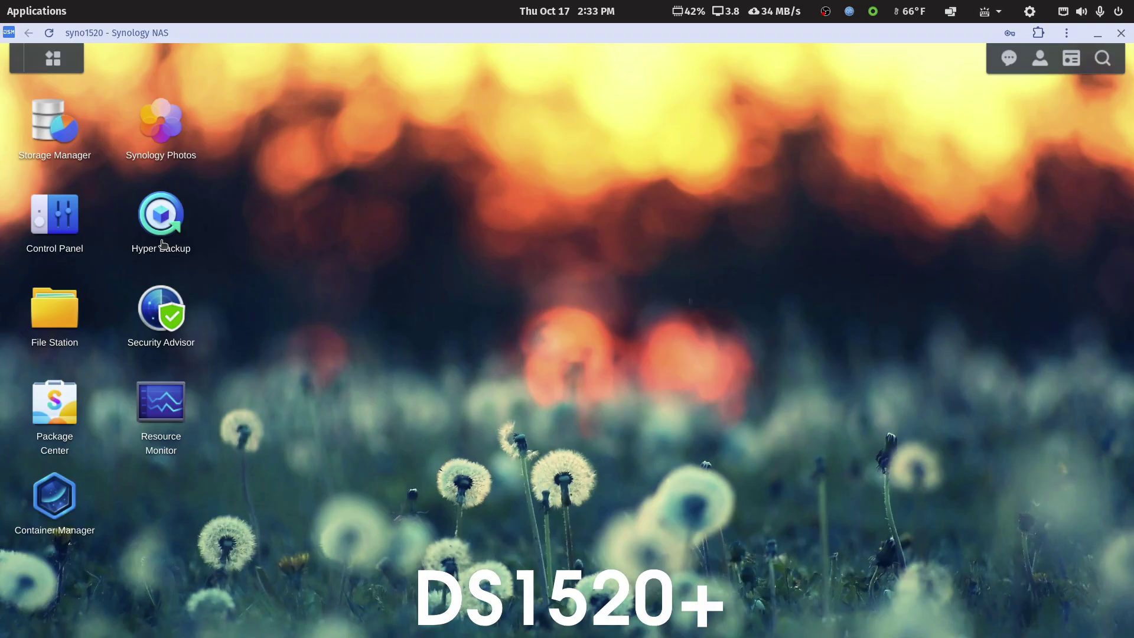
pyautogui.doubleClick(762, 34)
pyautogui.click(716, 72)
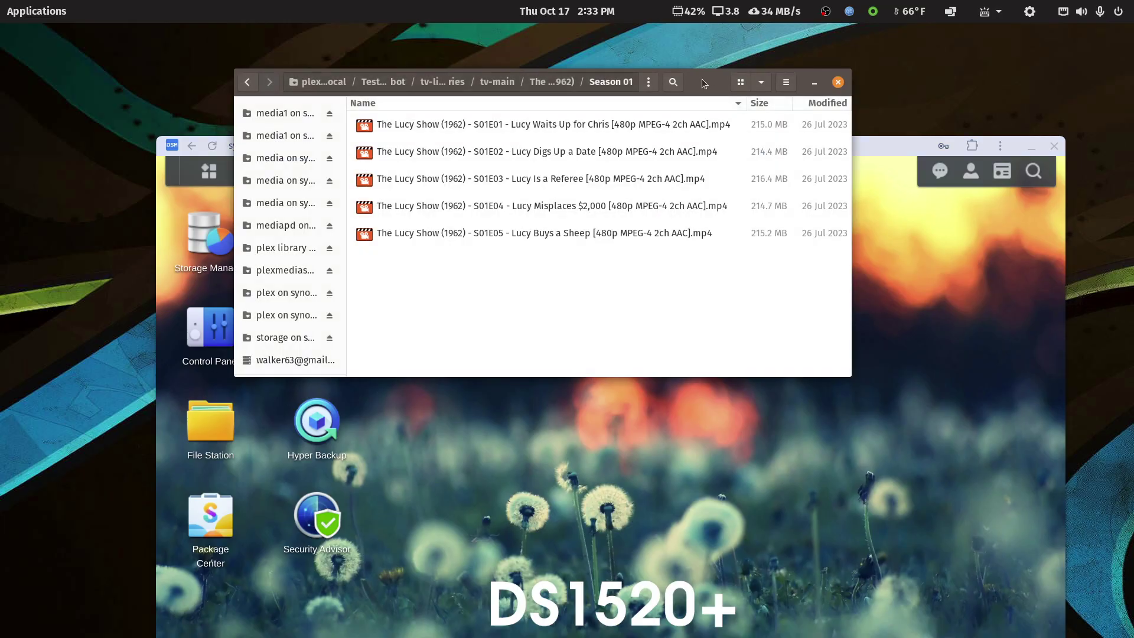
# Inspect the S01E01 file name's [480p MPEG-4 2ch AAC] tag in rename mode, then cancel unchanged
pyautogui.rightClick(617, 130)
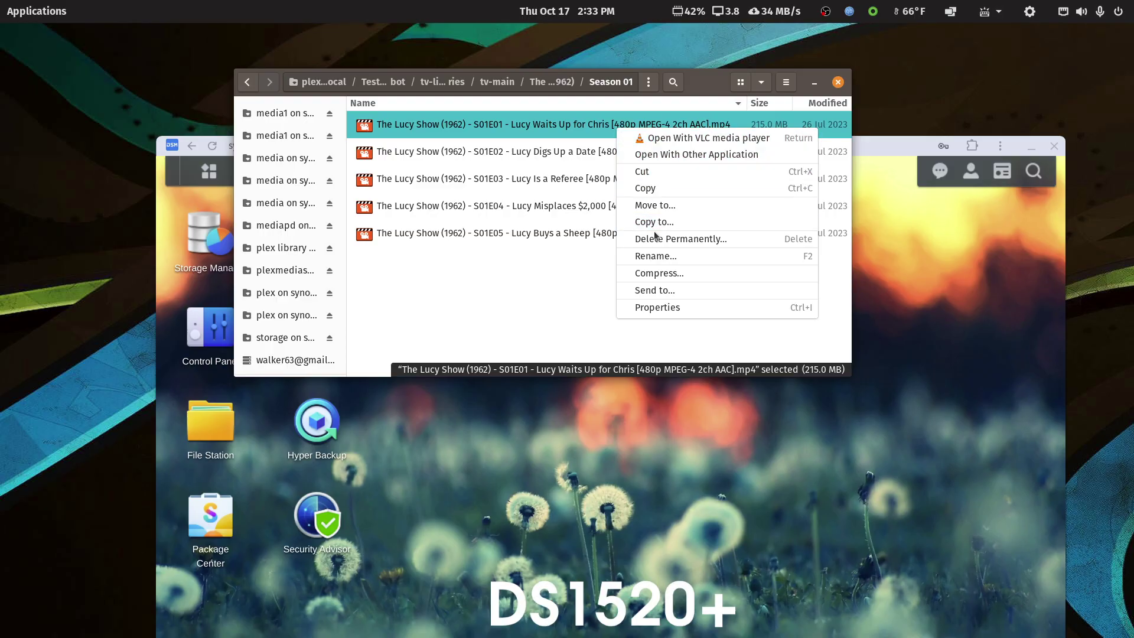
pyautogui.click(649, 262)
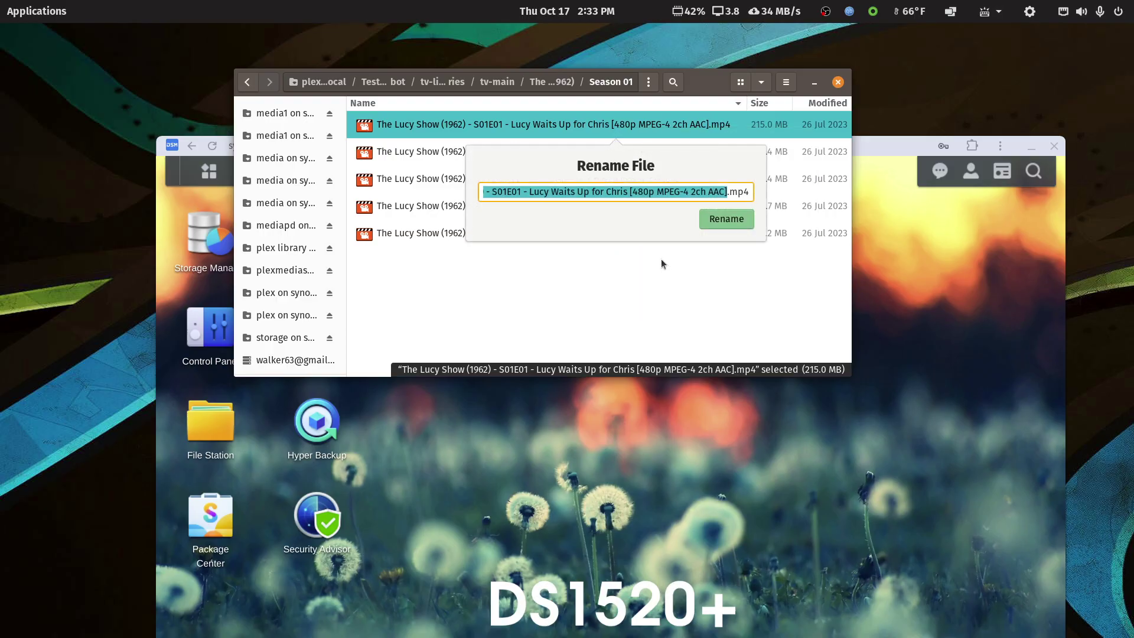
pyautogui.press('Right')
pyautogui.hotkey('shift', 'Left')
pyautogui.hotkey('shift', 'Left')
pyautogui.hotkey('shift', 'Left')
pyautogui.hotkey('shift', 'Left')
pyautogui.hotkey('shift', 'Left')
pyautogui.hotkey('shift', 'Left')
pyautogui.hotkey('shift', 'Left')
pyautogui.hotkey('shift', 'Left')
pyautogui.hotkey('shift', 'Left')
pyautogui.hotkey('shift', 'Left')
pyautogui.hotkey('shift', 'Left')
pyautogui.hotkey('shift', 'Left')
pyautogui.hotkey('shift', 'Left')
pyautogui.hotkey('shift', 'Left')
pyautogui.hotkey('shift', 'Left')
pyautogui.hotkey('shift', 'Left')
pyautogui.hotkey('shift', 'Left')
pyautogui.hotkey('shift', 'Left')
pyautogui.hotkey('shift', 'Left')
pyautogui.hotkey('shift', 'Left')
pyautogui.hotkey('shift', 'Left')
pyautogui.hotkey('shift', 'Left')
pyautogui.hotkey('shift', 'Left')
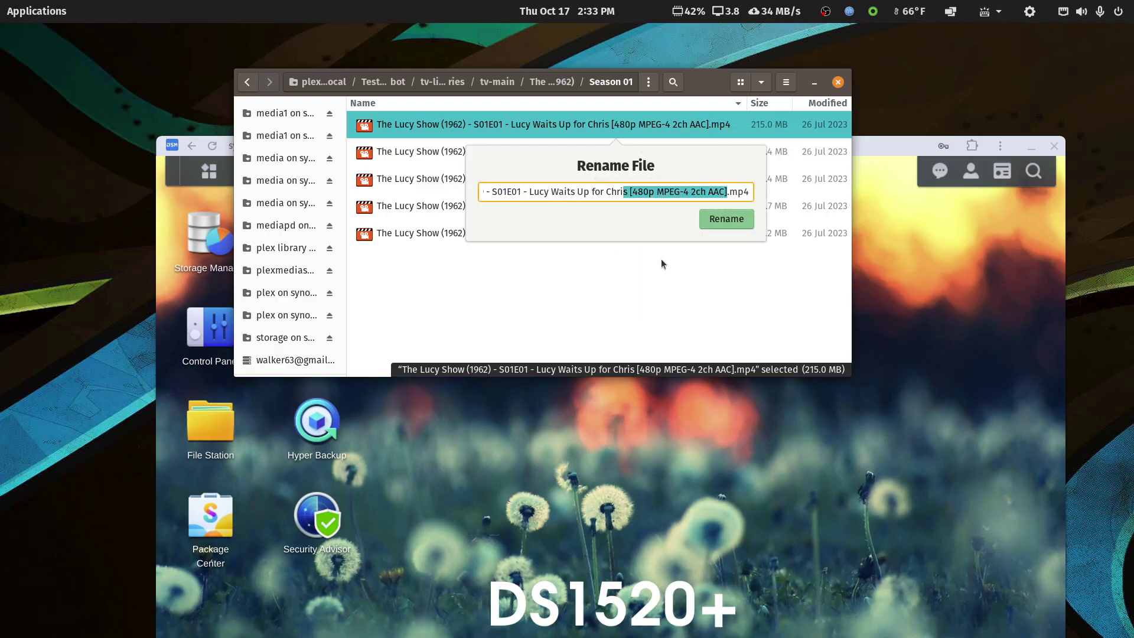
pyautogui.hotkey('shift', 'Right')
pyautogui.hotkey('shift', 'Right')
pyautogui.press('Escape')
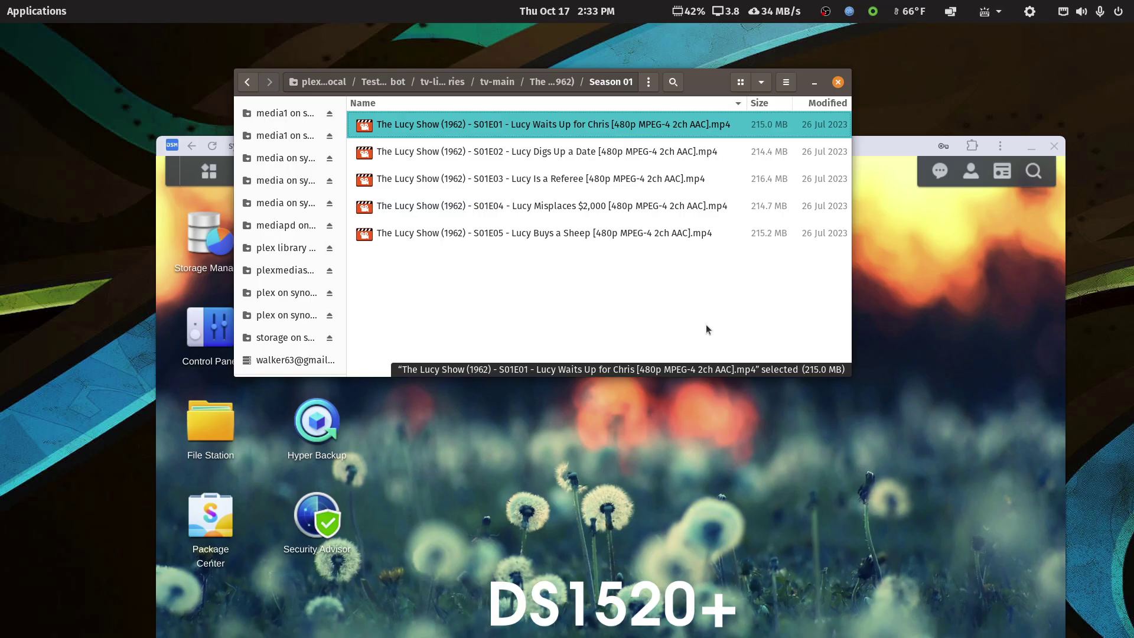
# Bring the Unraid Docker containers page back to the front
pyautogui.click(888, 141)
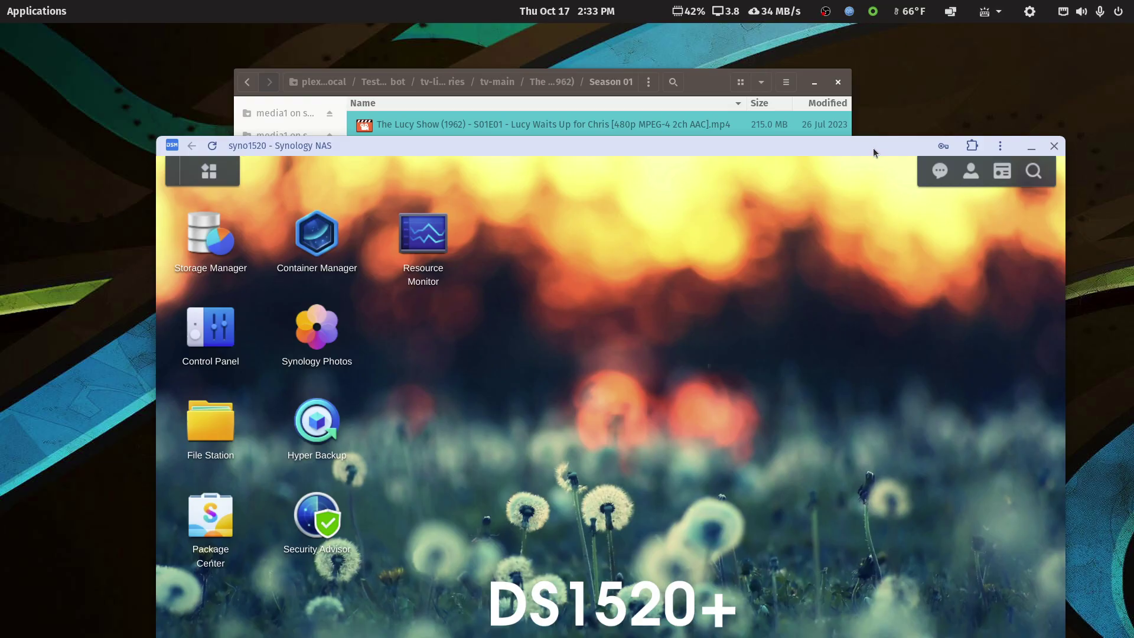
pyautogui.moveTo(873, 148); pyautogui.dragTo(872, 148)
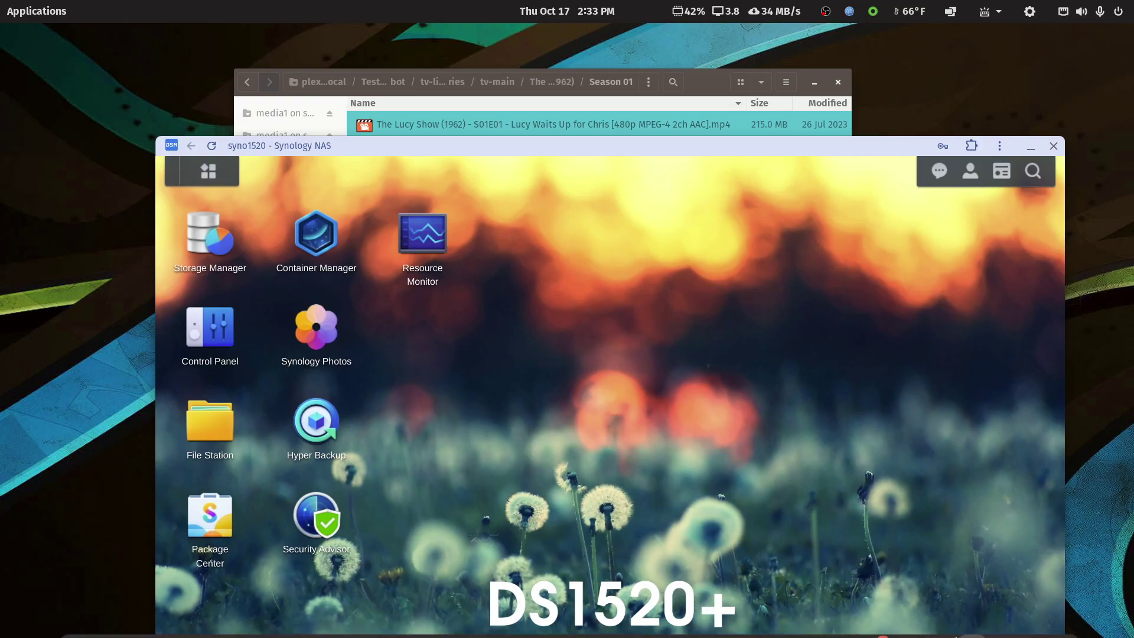
pyautogui.click(1003, 620)
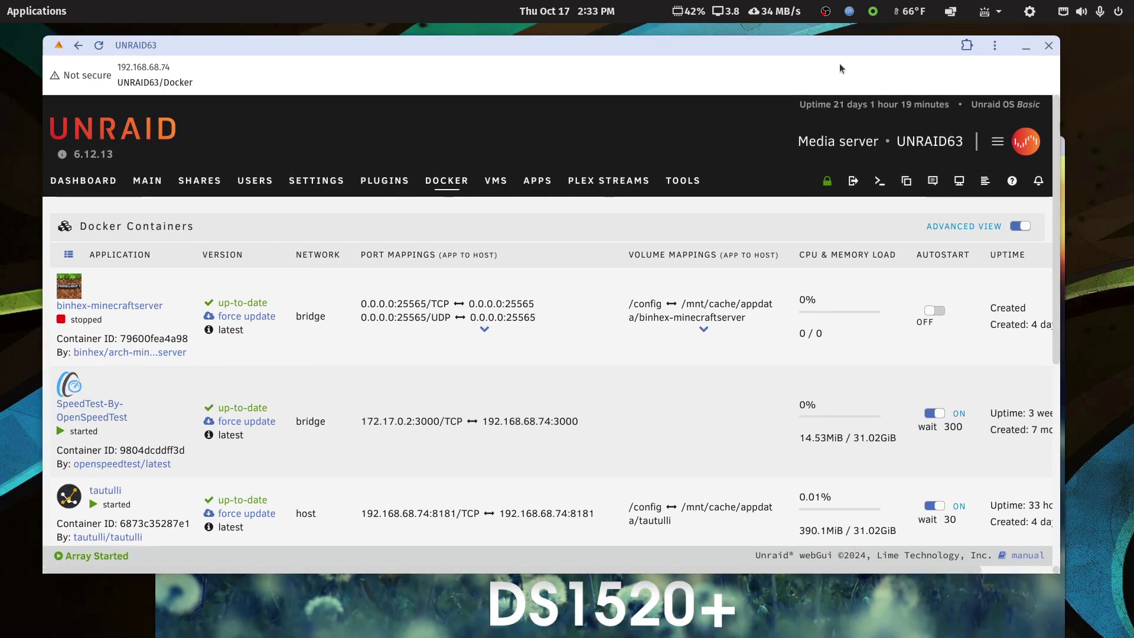